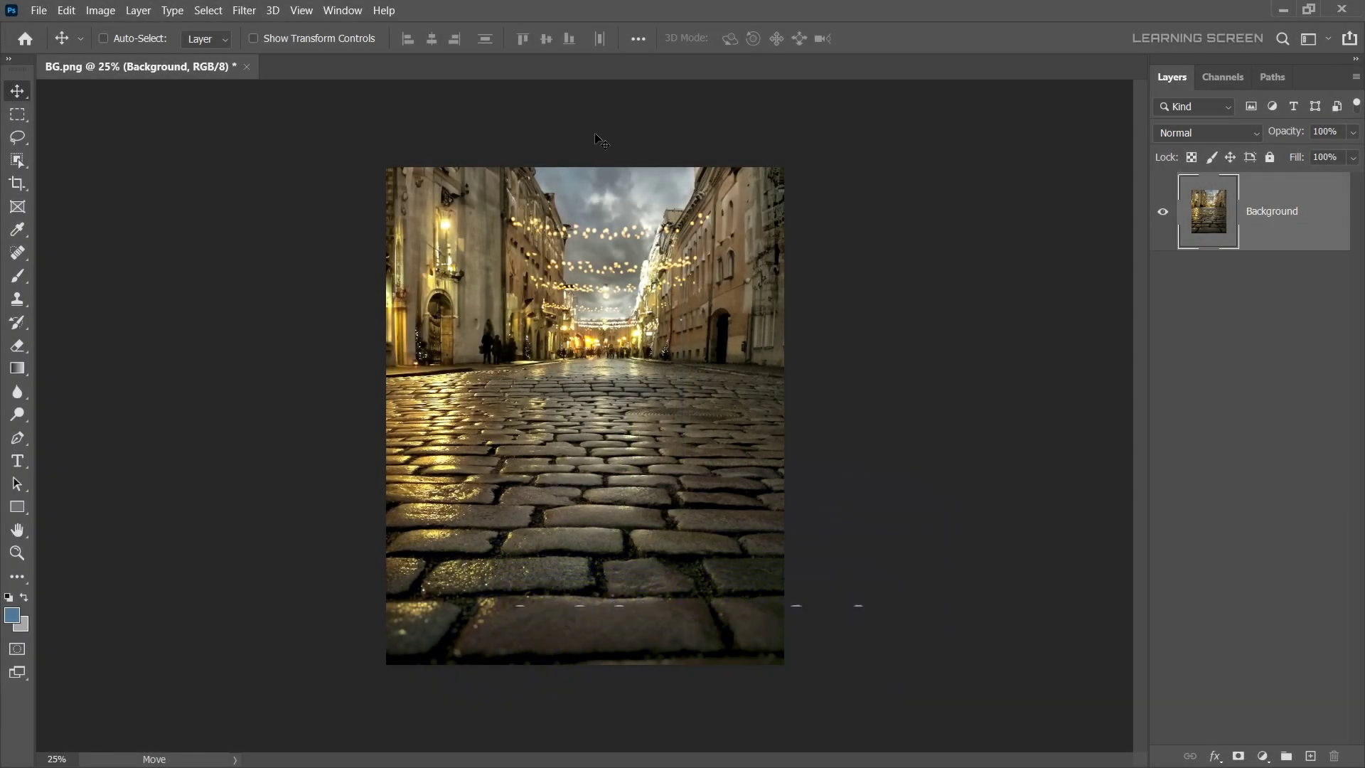
click(244, 10)
mouse_move(341, 215)
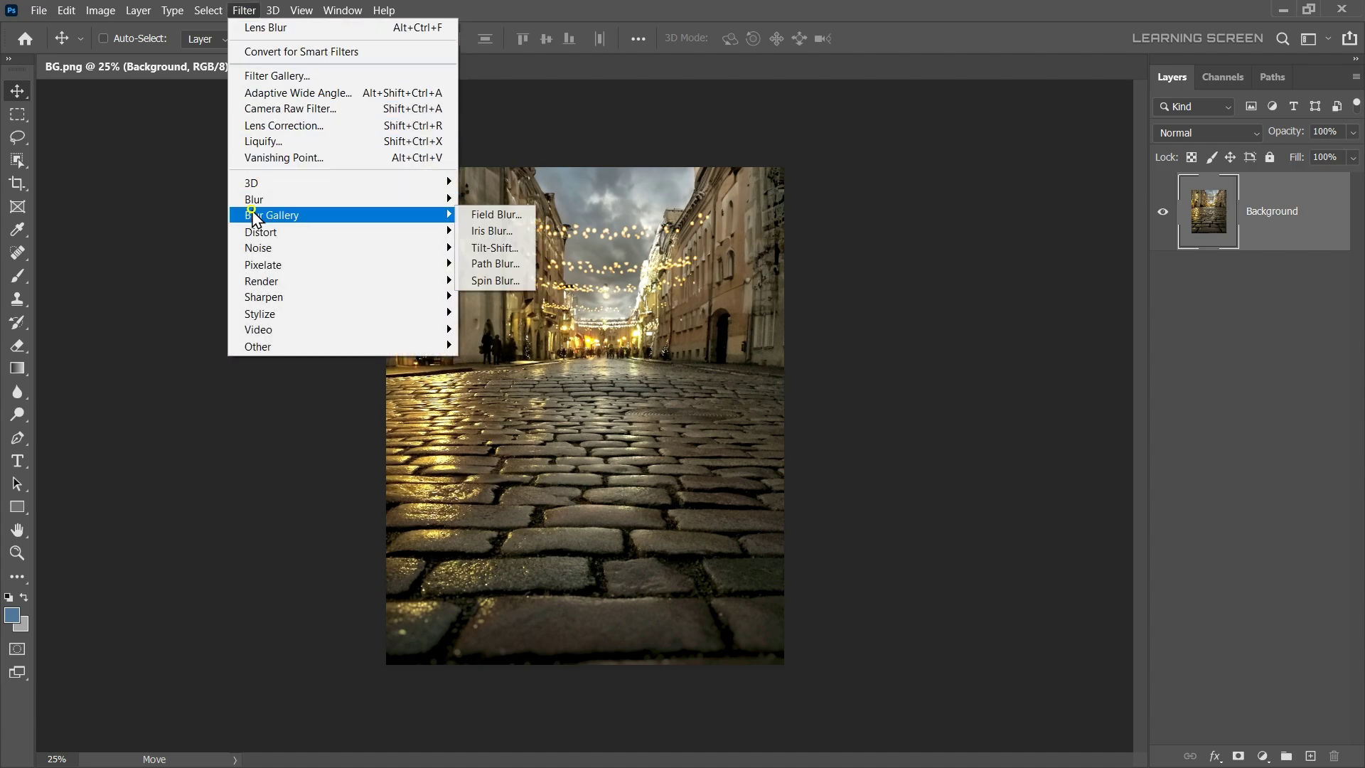
click(494, 249)
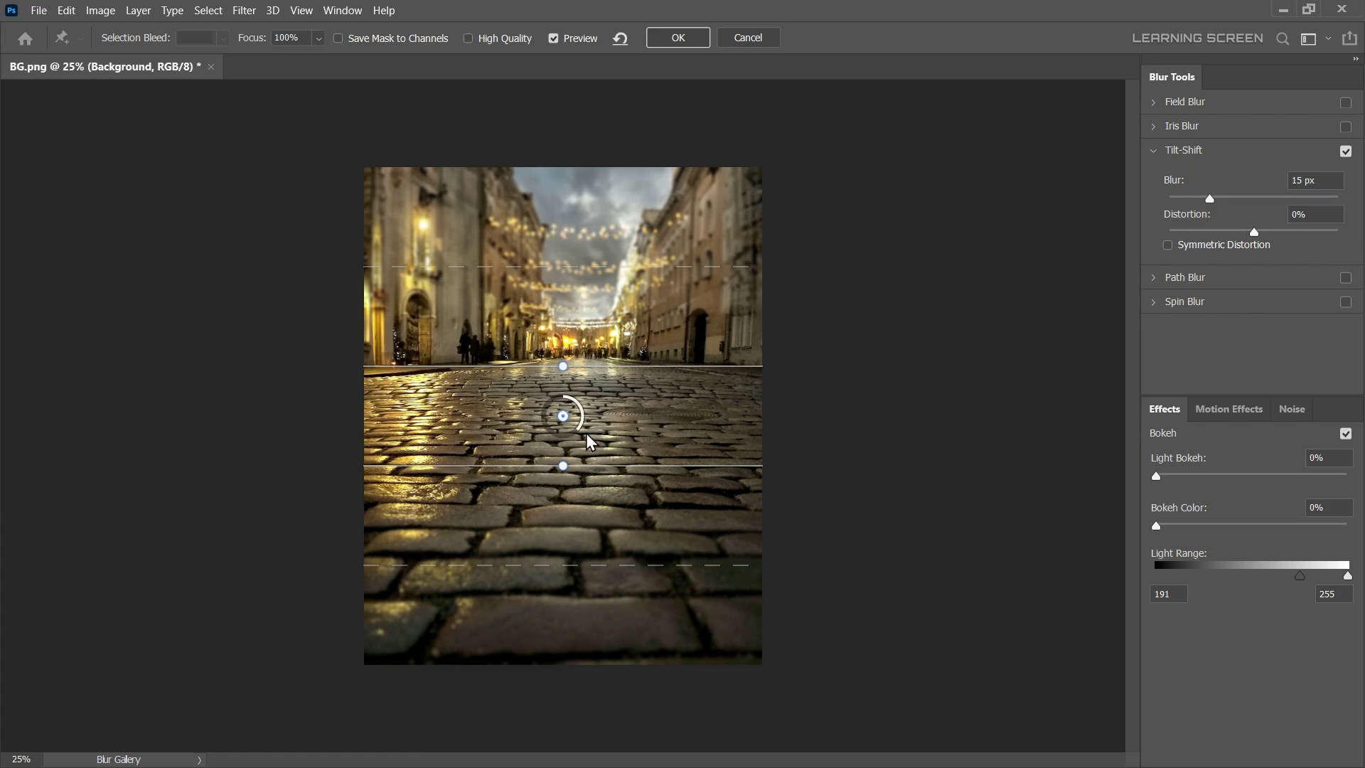
drag(586, 437, 570, 335)
drag(562, 425, 557, 506)
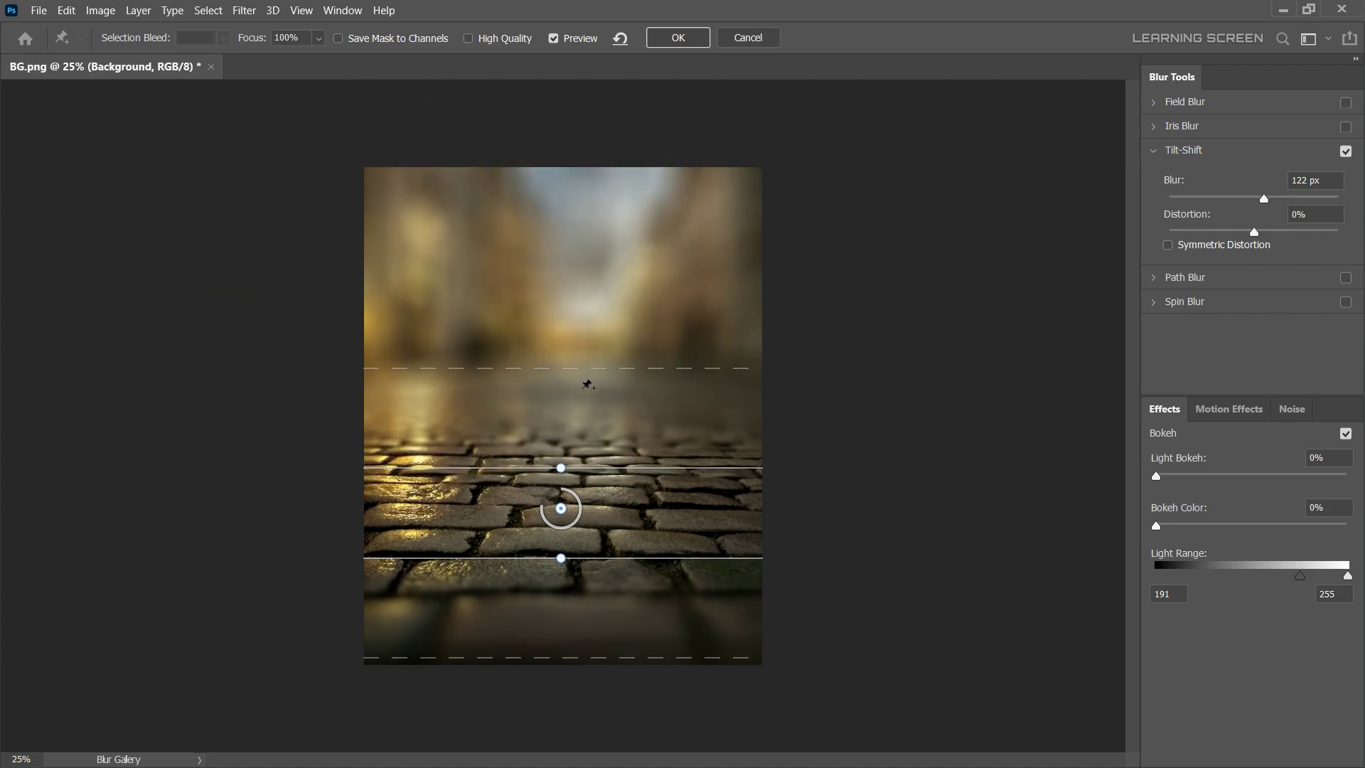
click(747, 40)
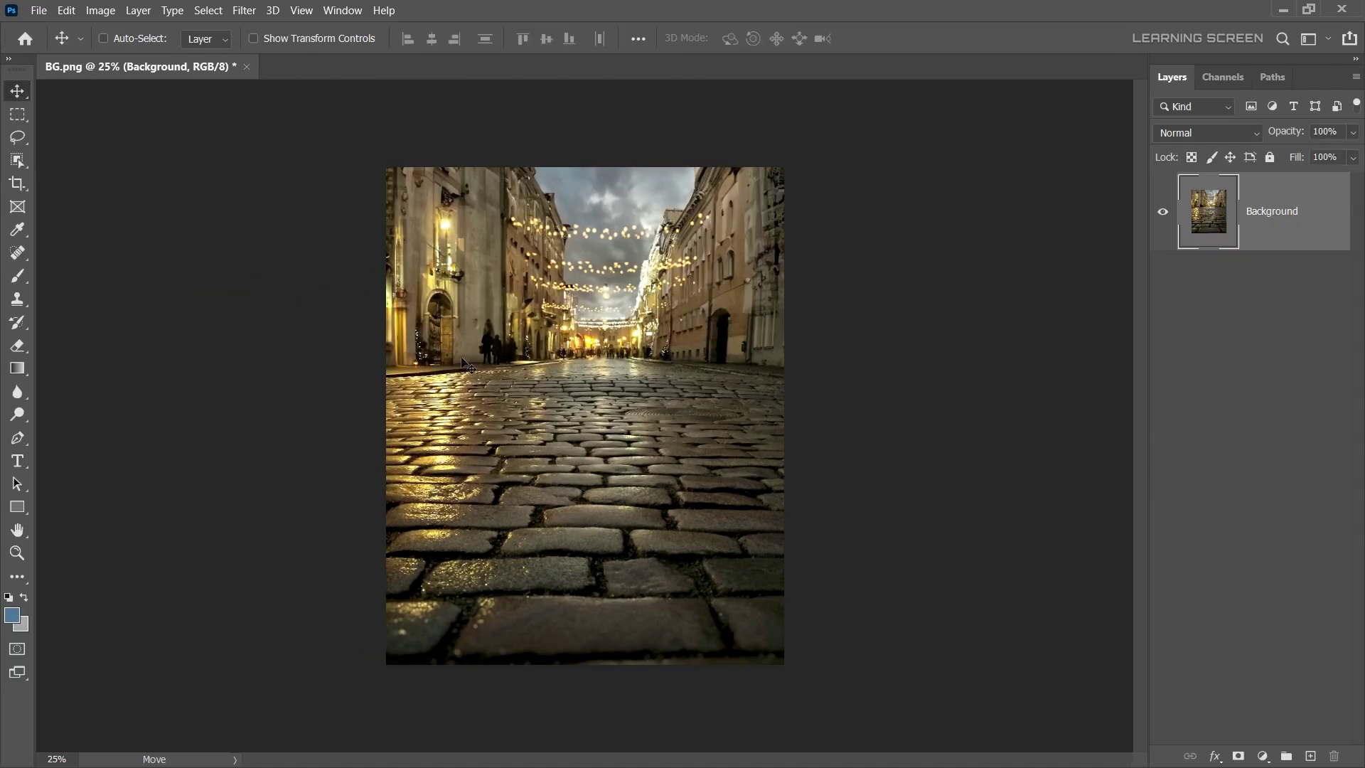
click(244, 10)
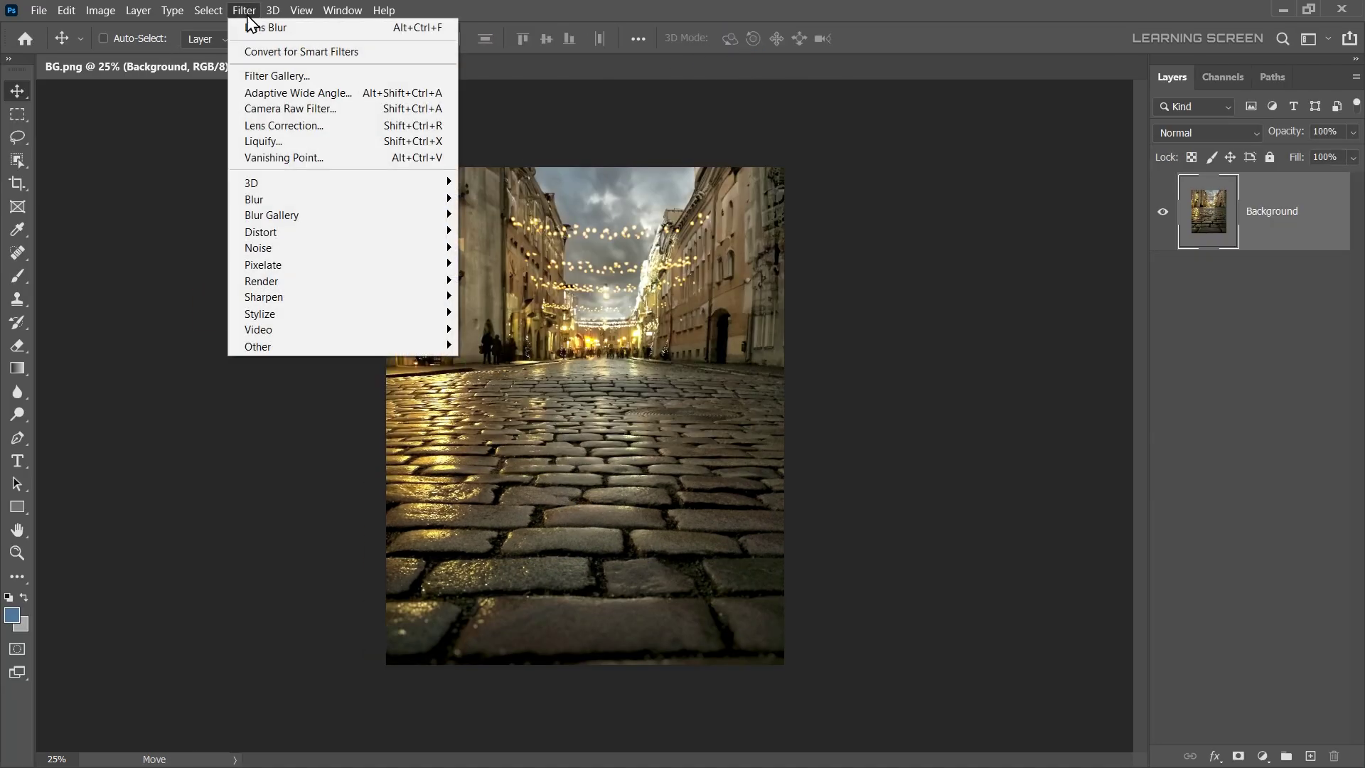
mouse_move(307, 201)
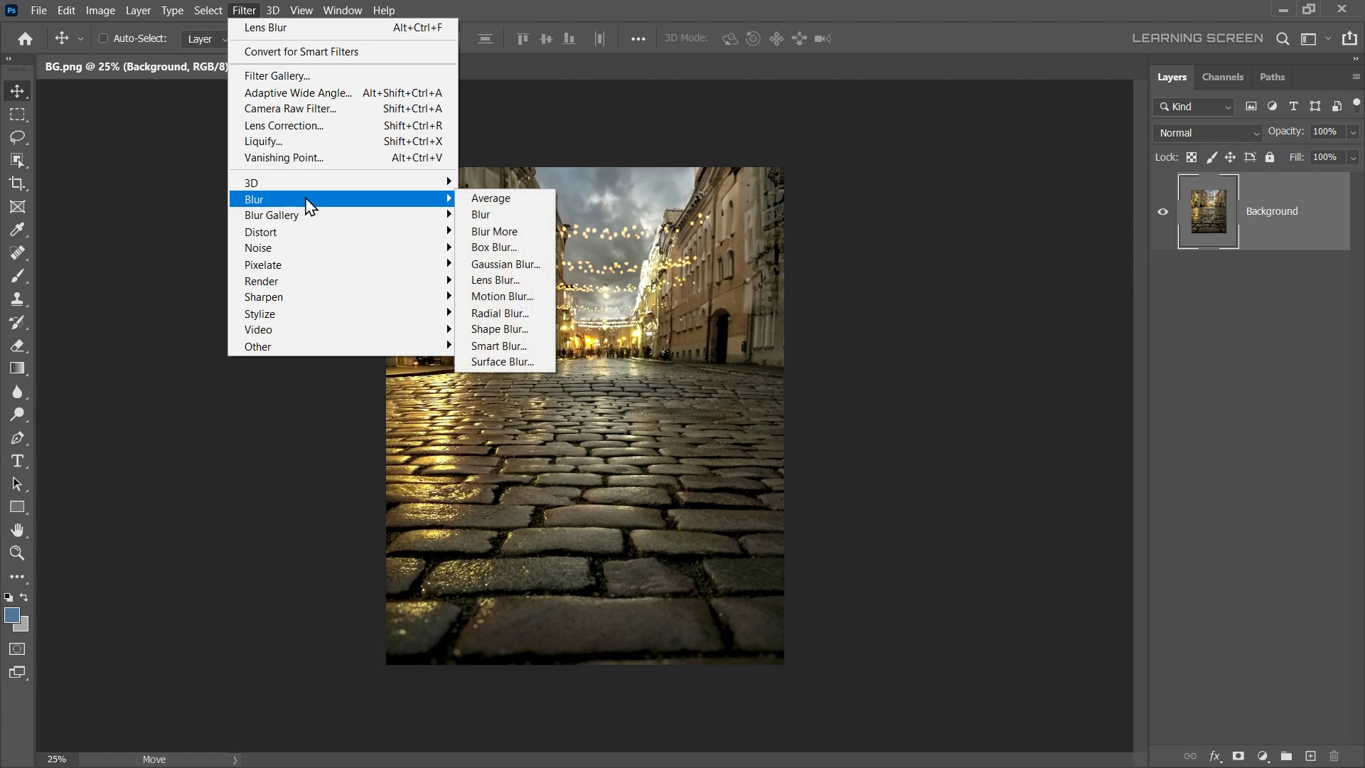
click(491, 283)
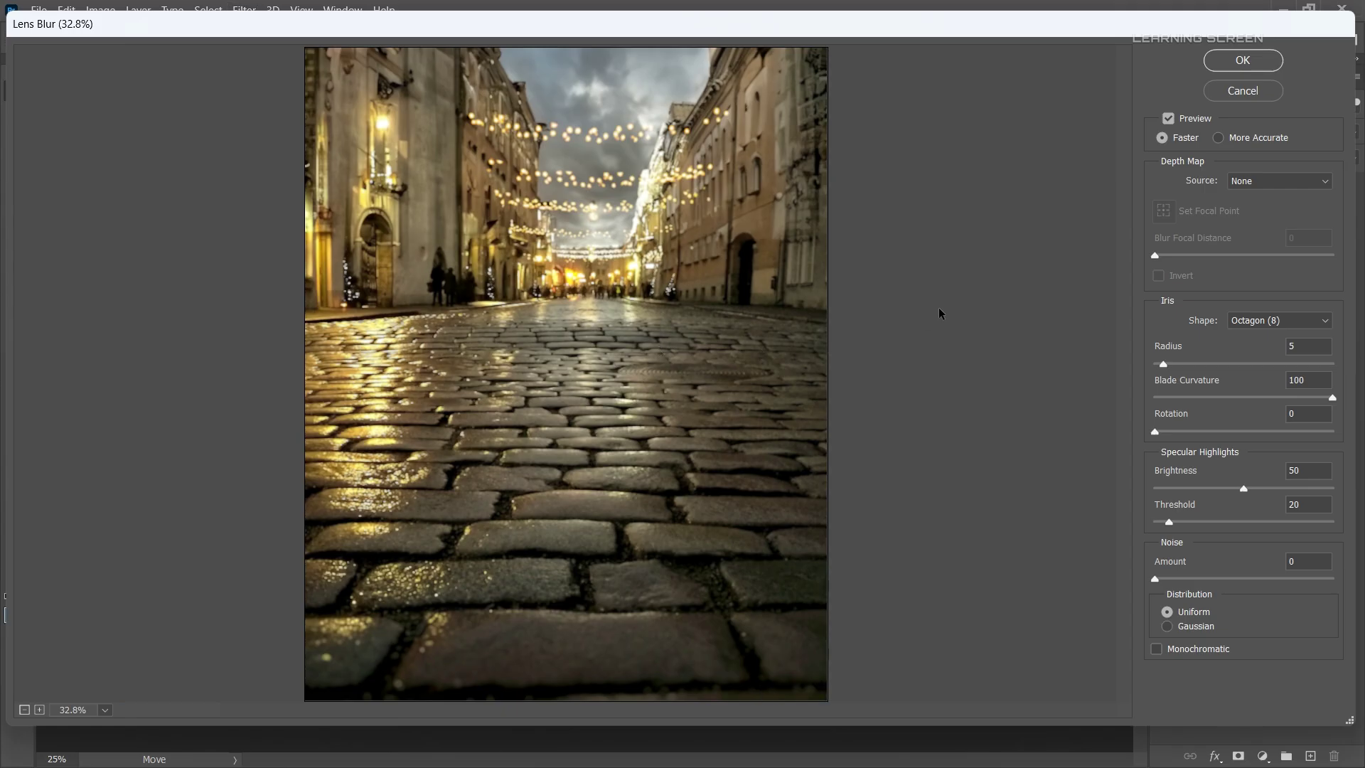
drag(1164, 363, 1243, 360)
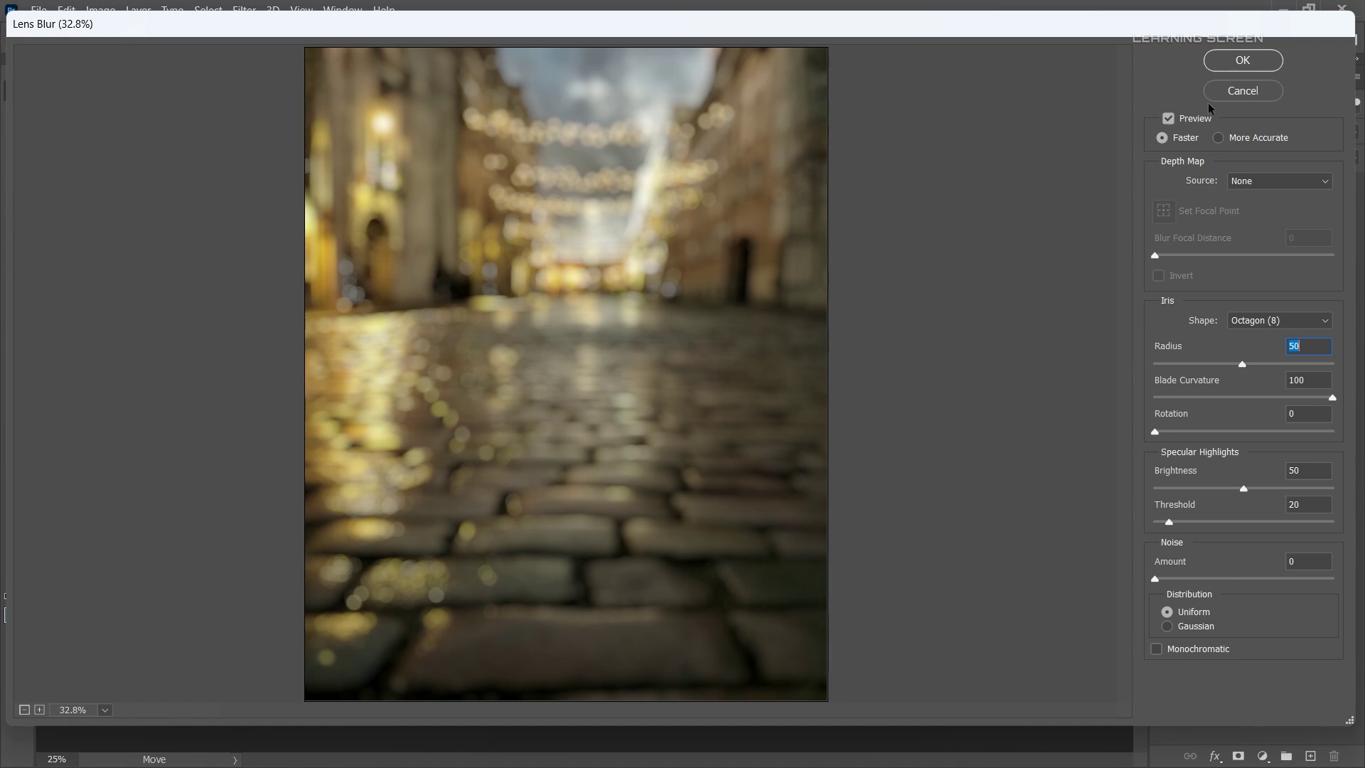
click(1255, 91)
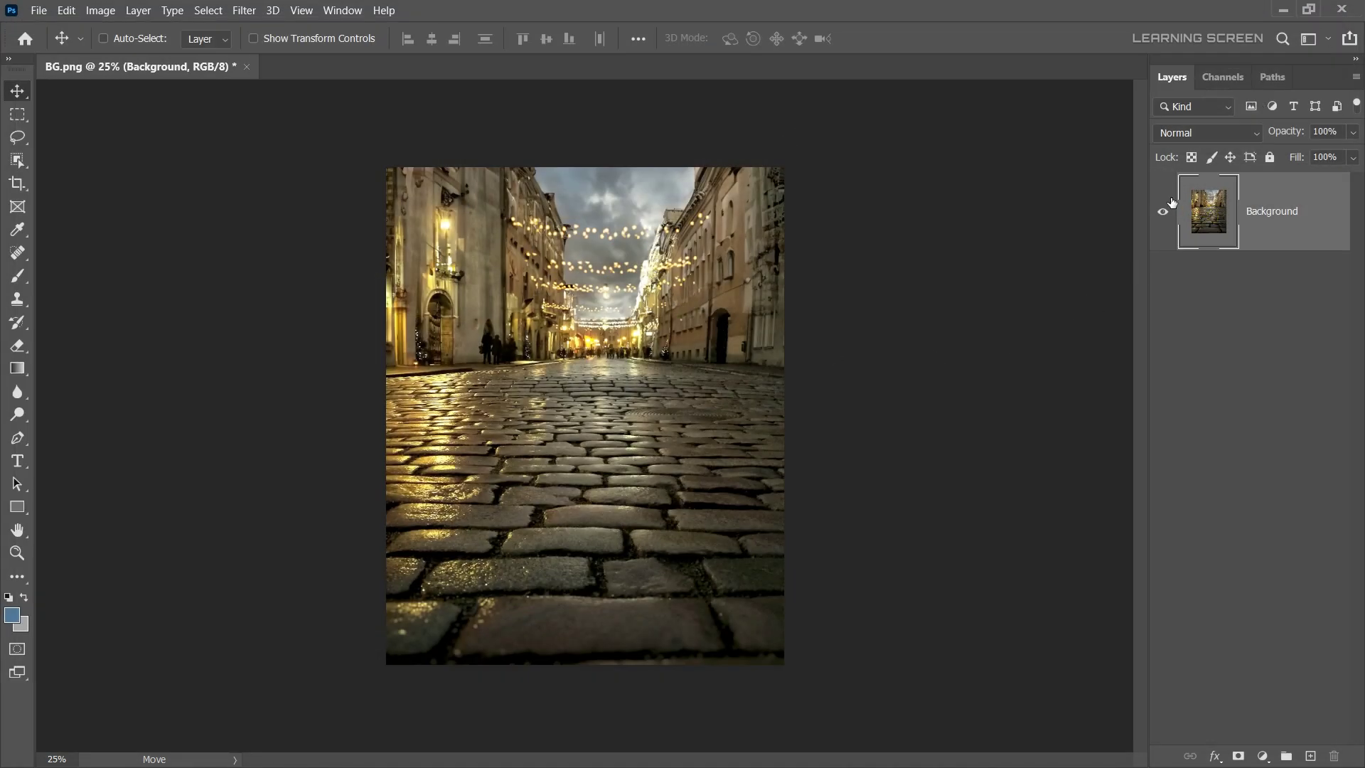
Add a new alpha channel filled with a vertical gradient, white at top fading to black
click(1222, 78)
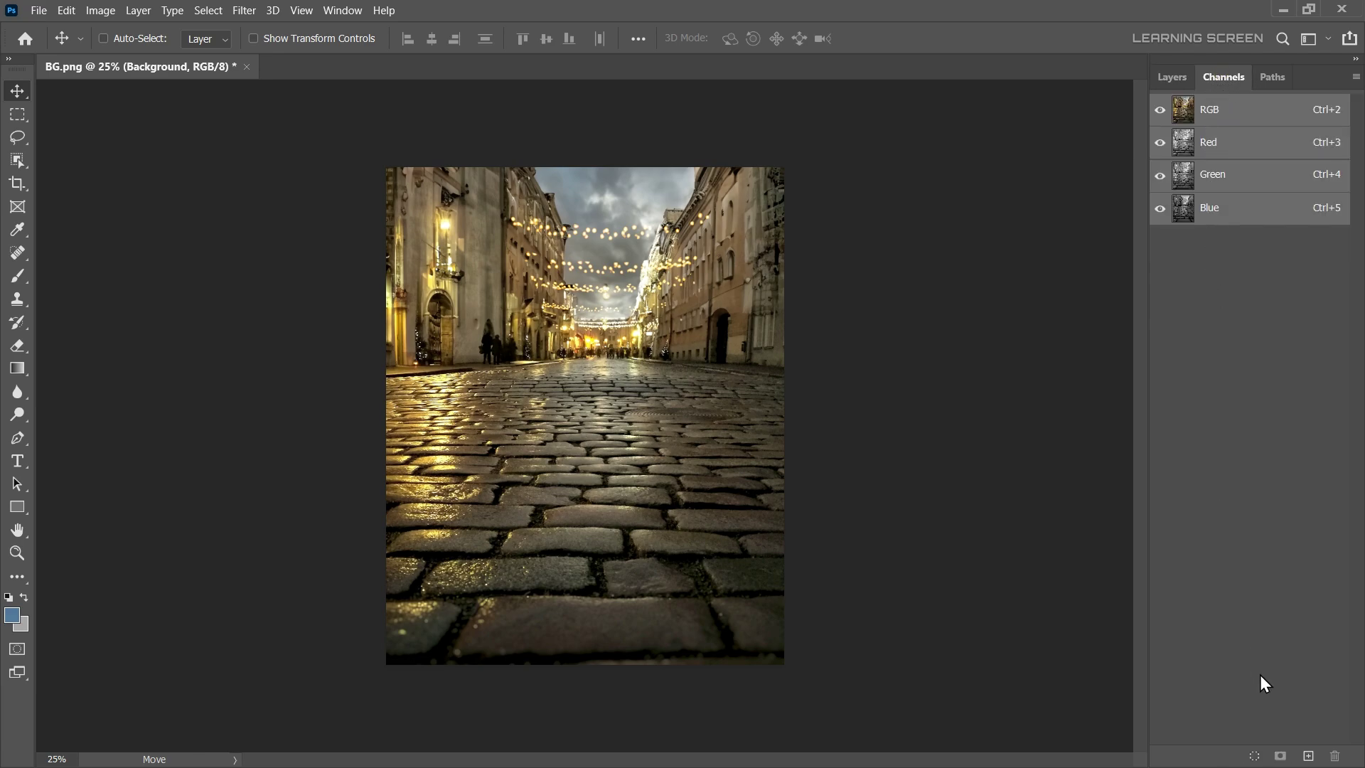
click(1305, 755)
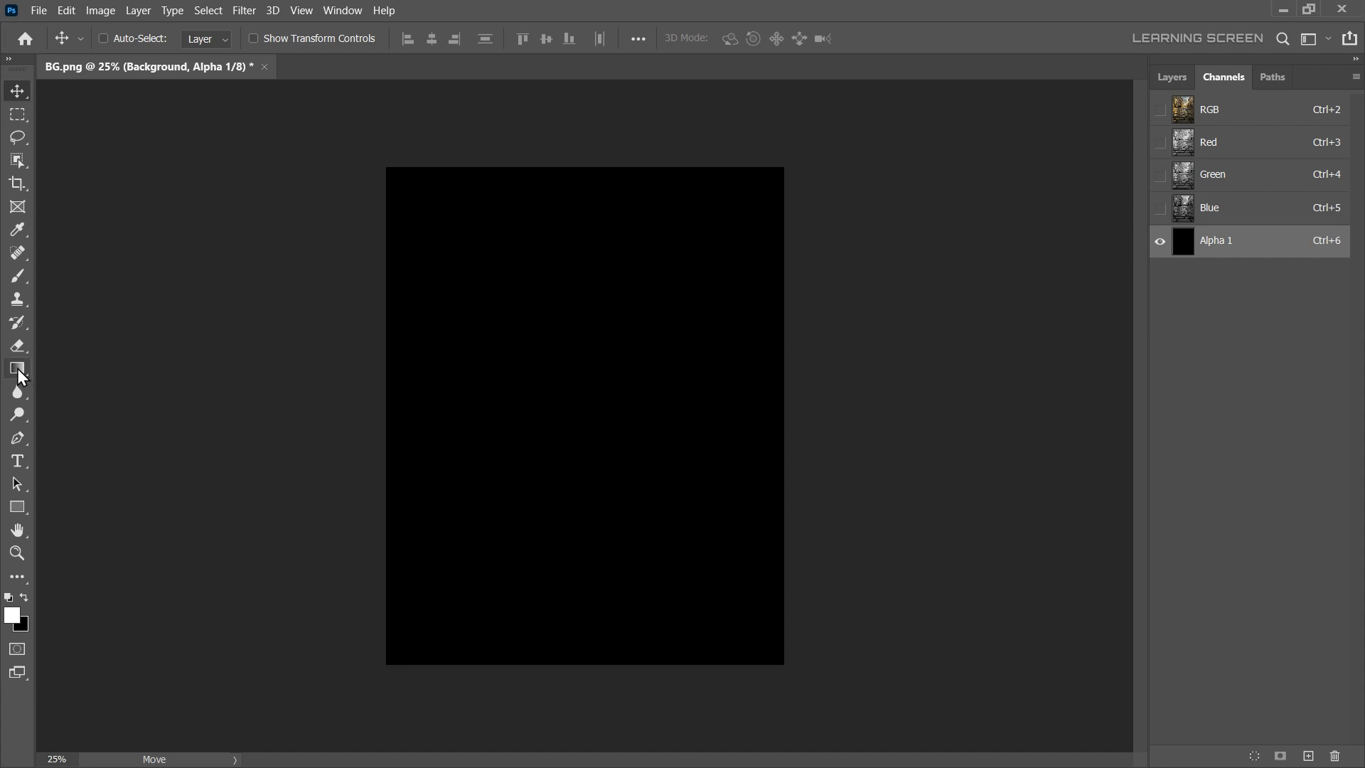
click(18, 368)
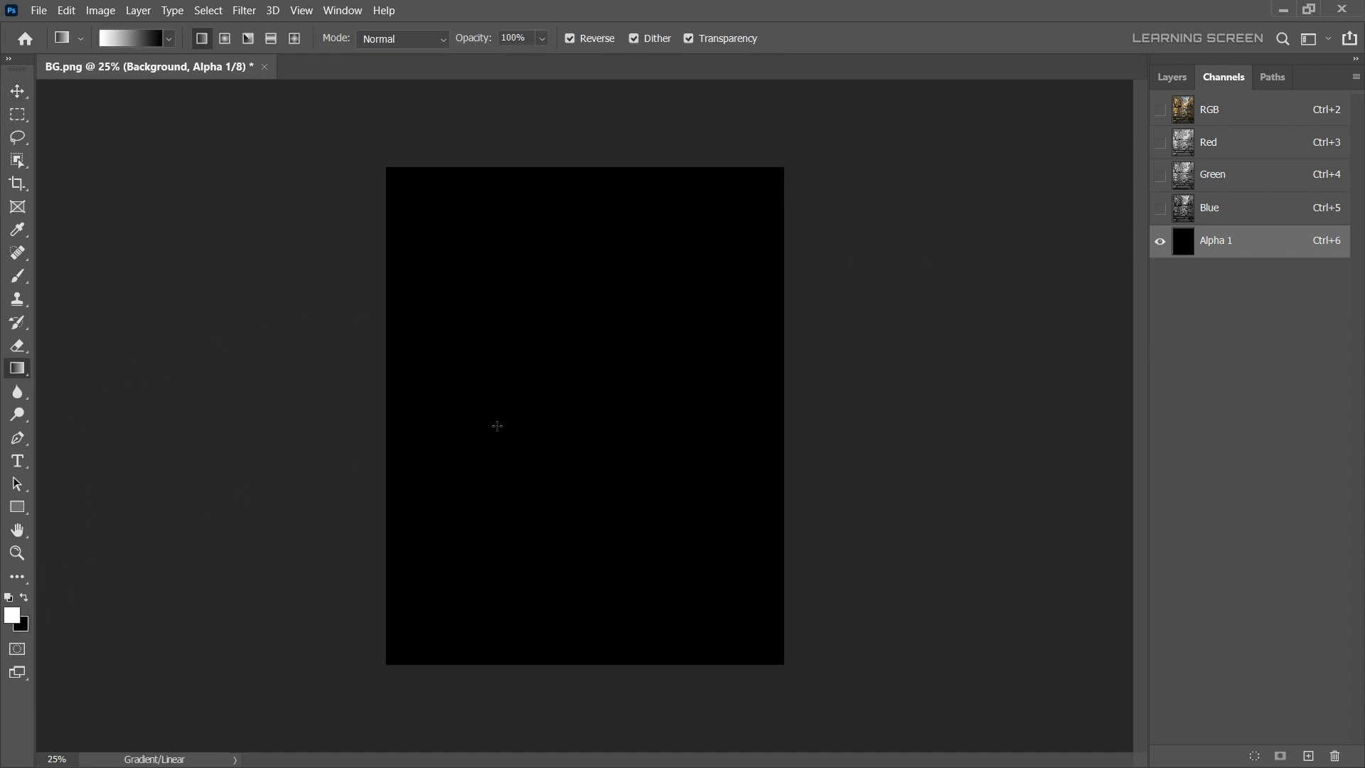
drag(577, 662, 581, 167)
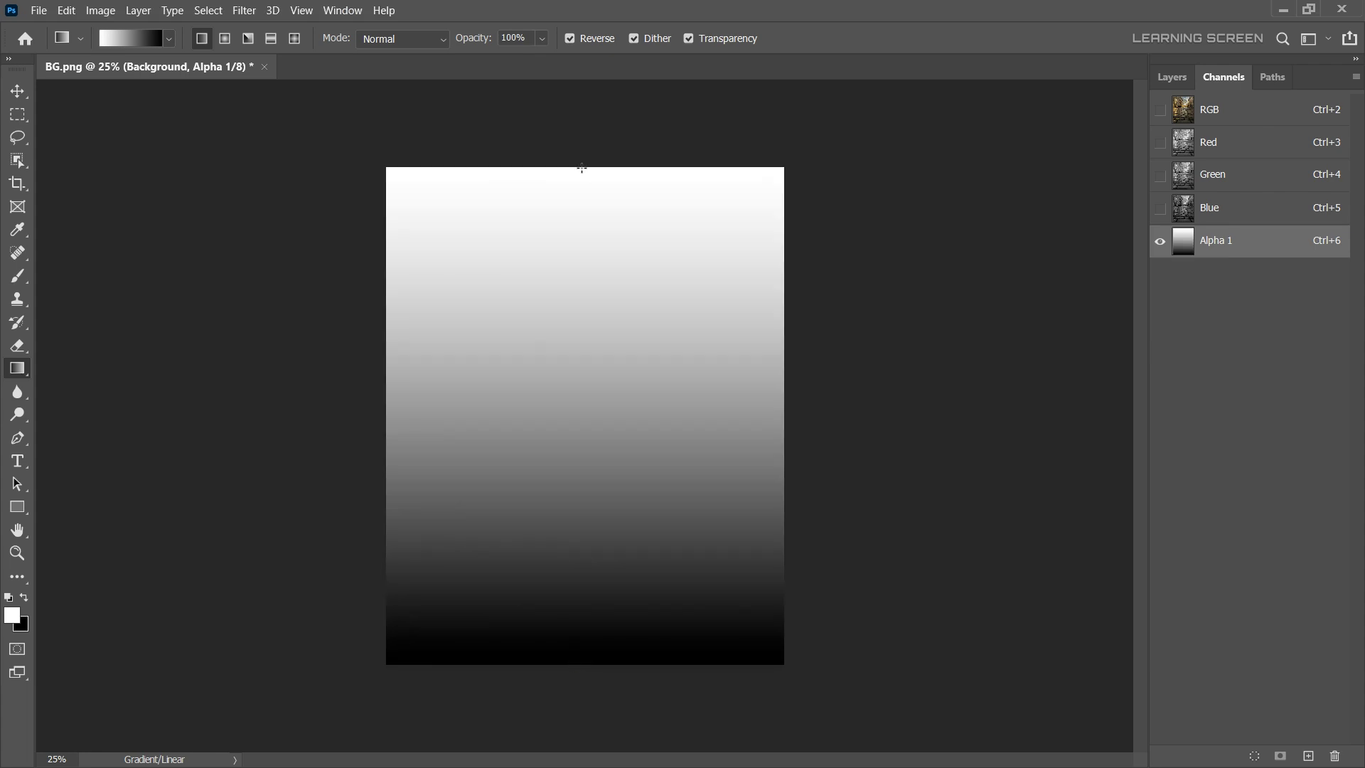
Rename the channel Depth_map and return to the RGB composite and the Layers panel
double_click(1212, 240)
text(Depth_map)
key(Return)
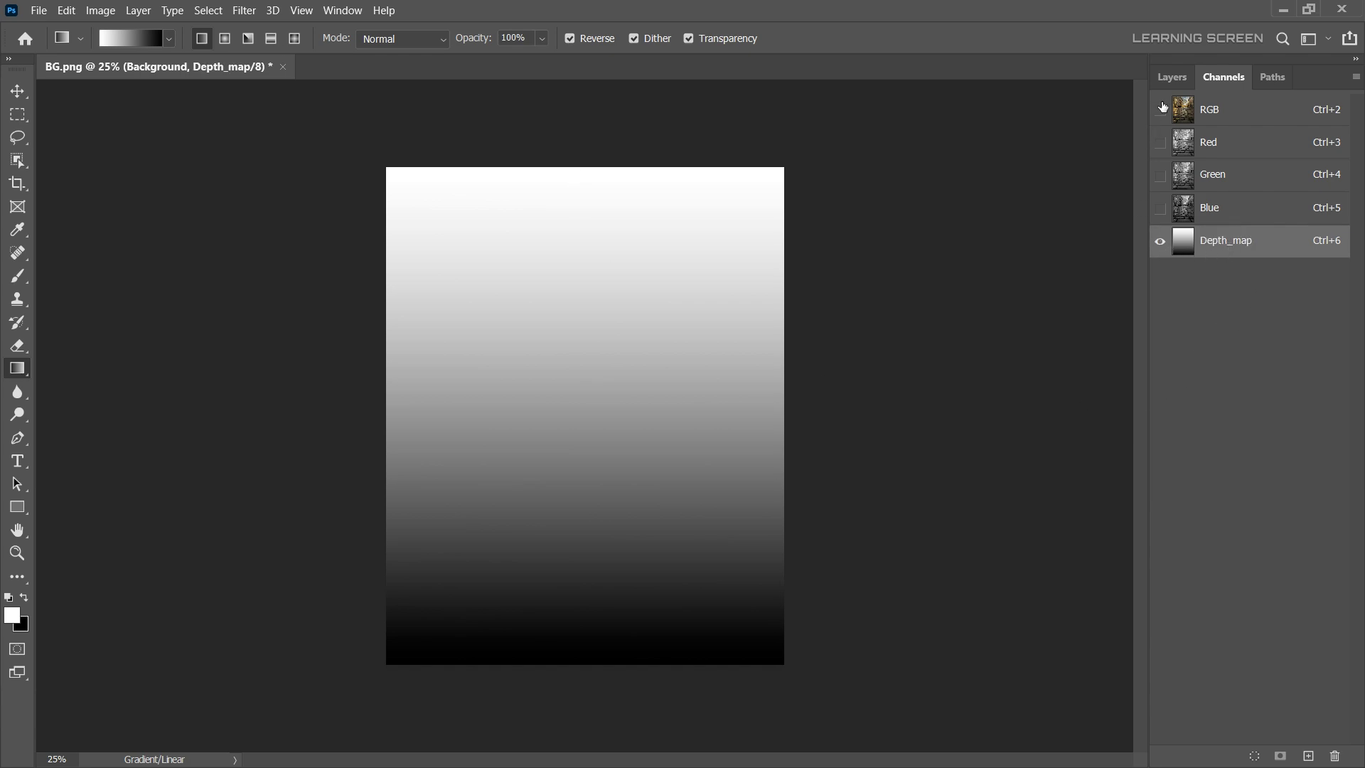
click(1218, 111)
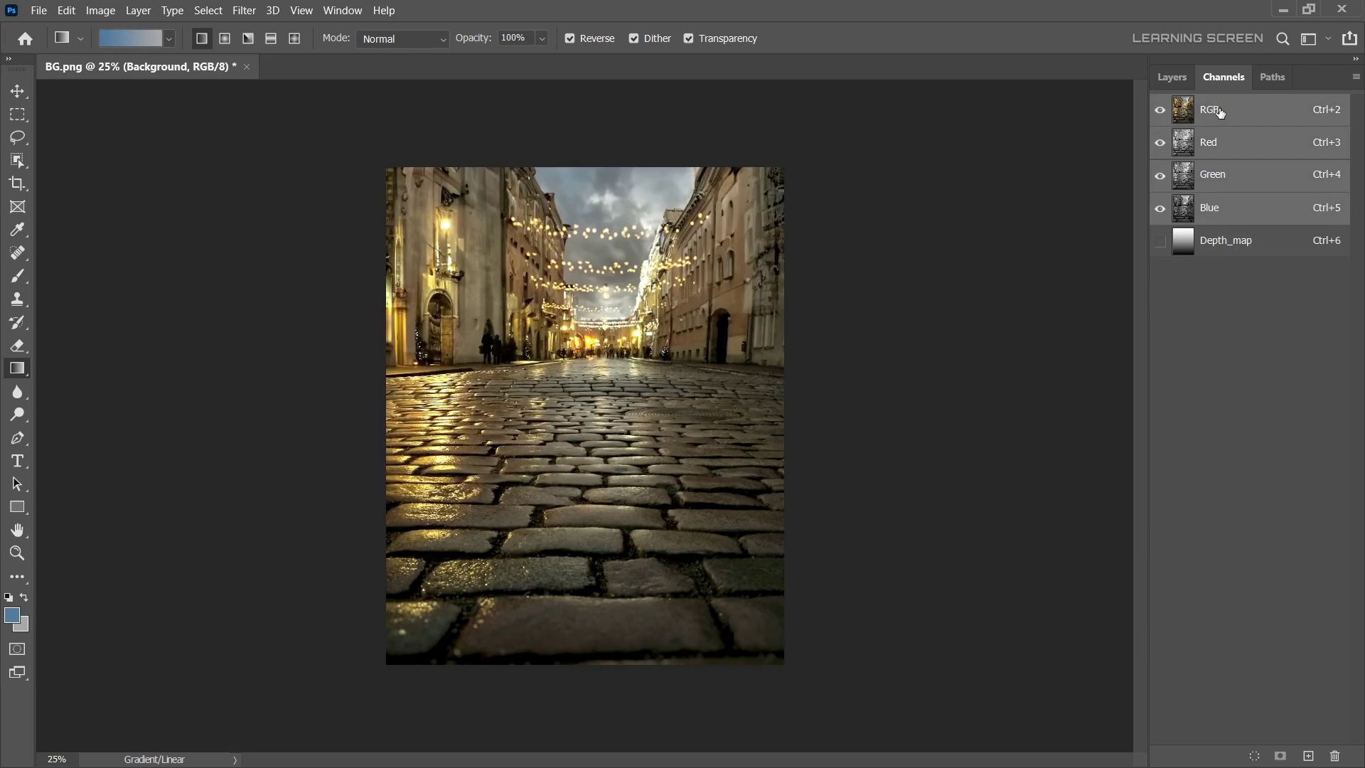
click(1177, 78)
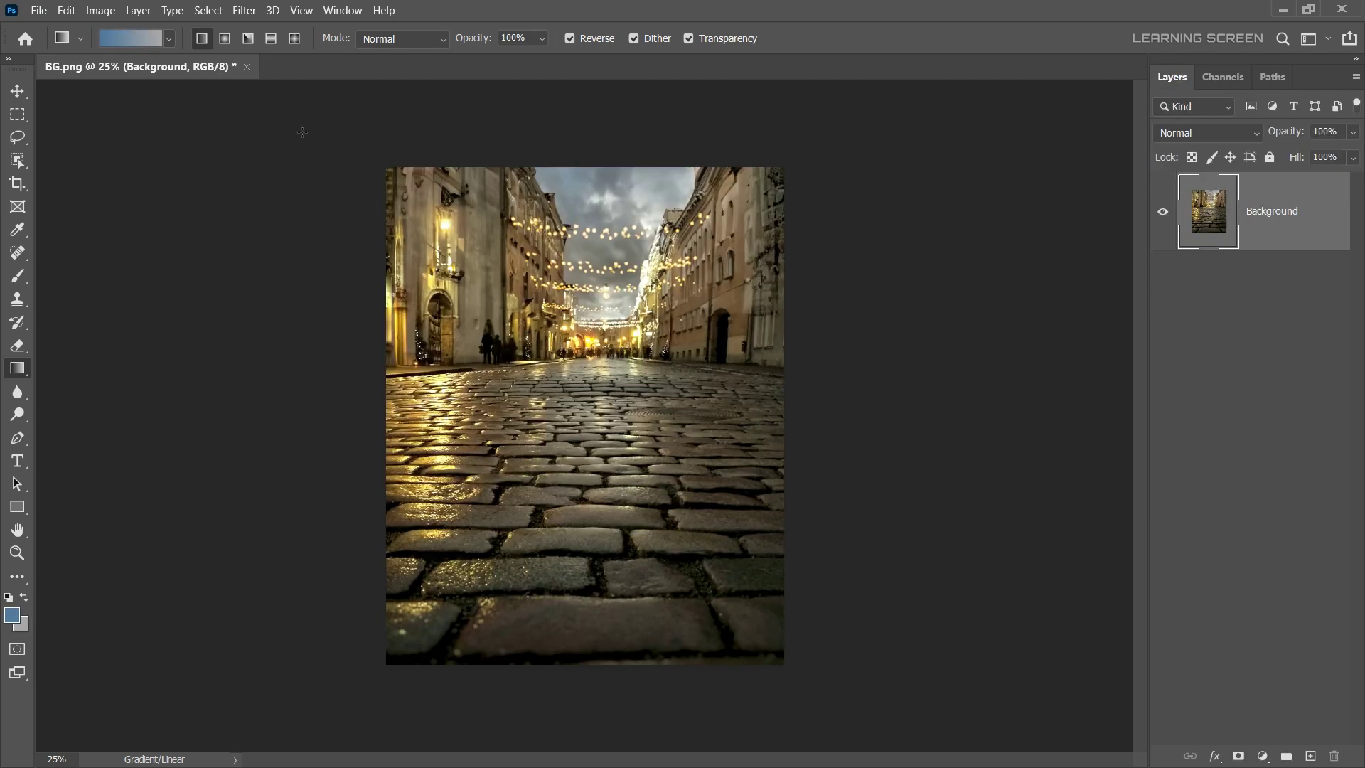
Preview Lens Blur with Depth_map as the depth map source and Radius about 72
click(245, 12)
mouse_move(258, 207)
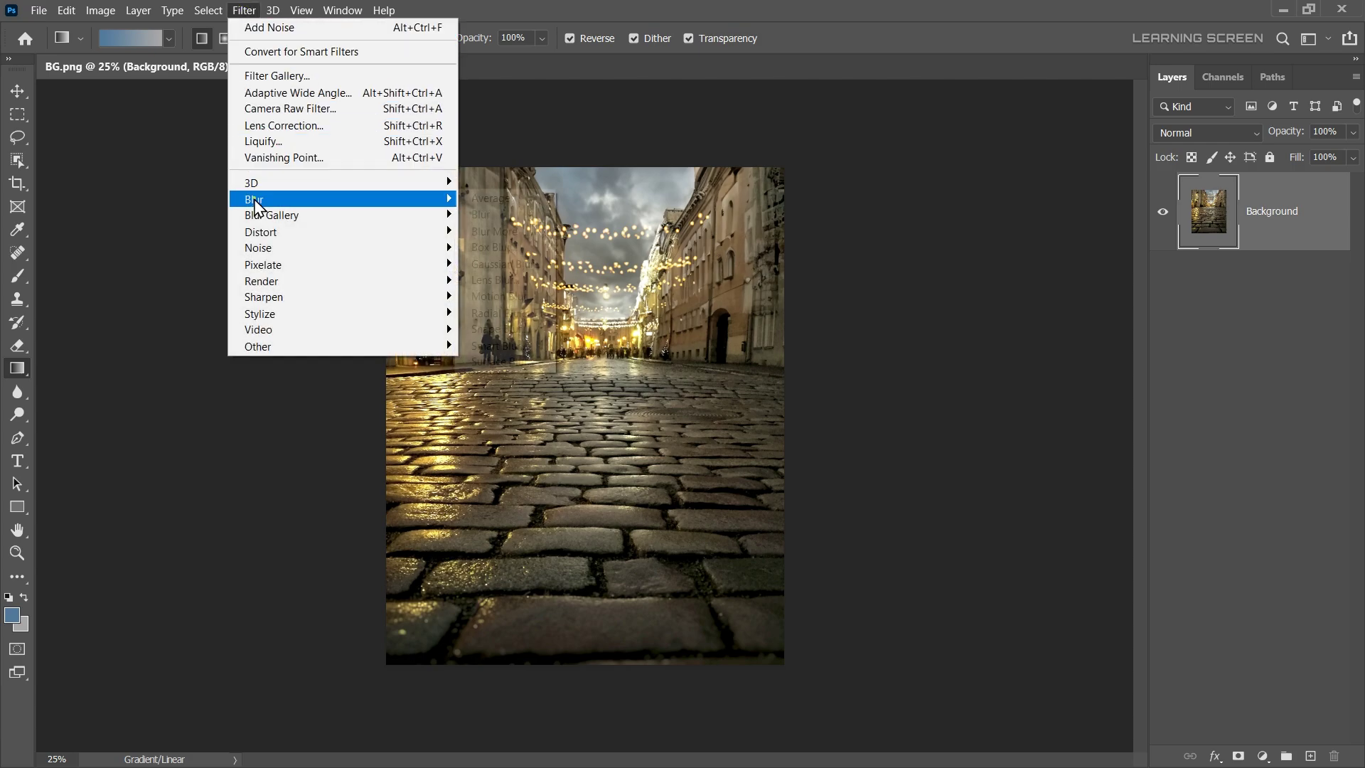
click(502, 276)
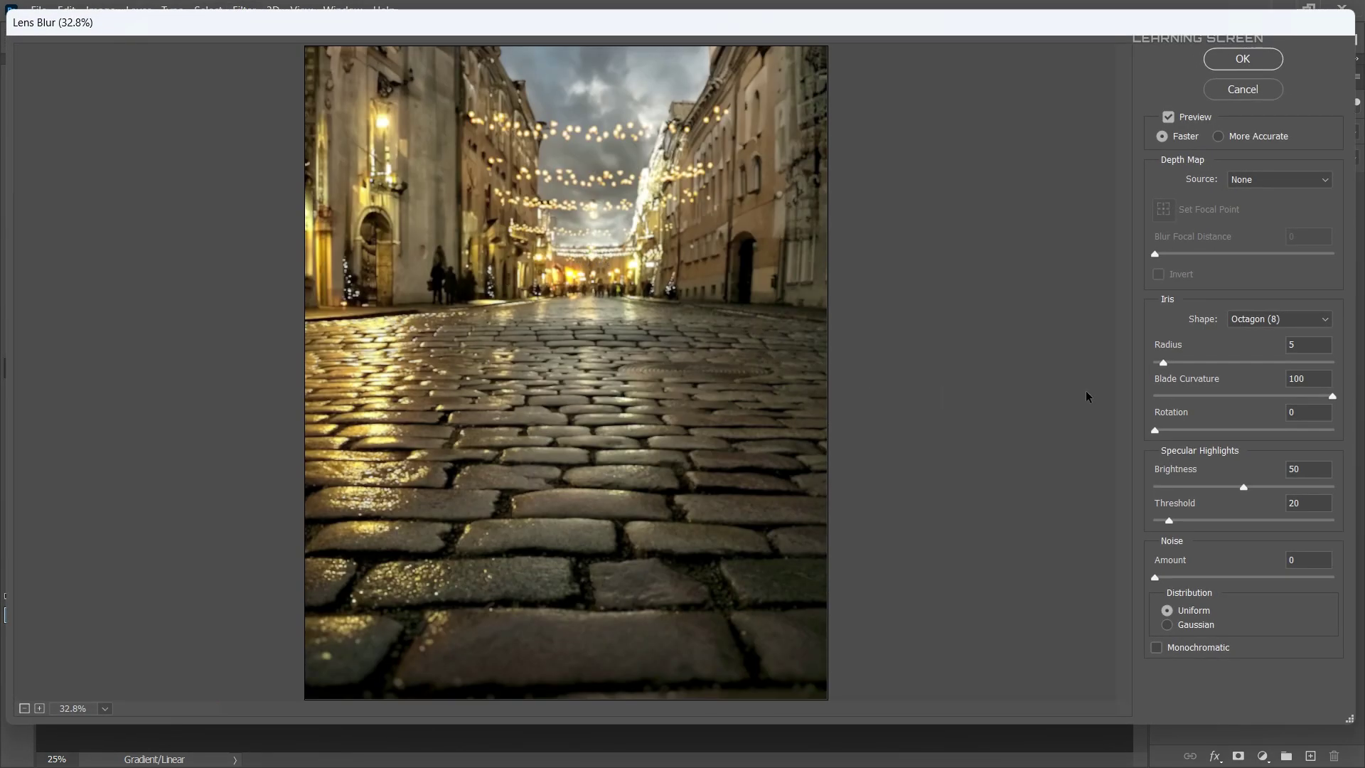
drag(1166, 363, 1216, 362)
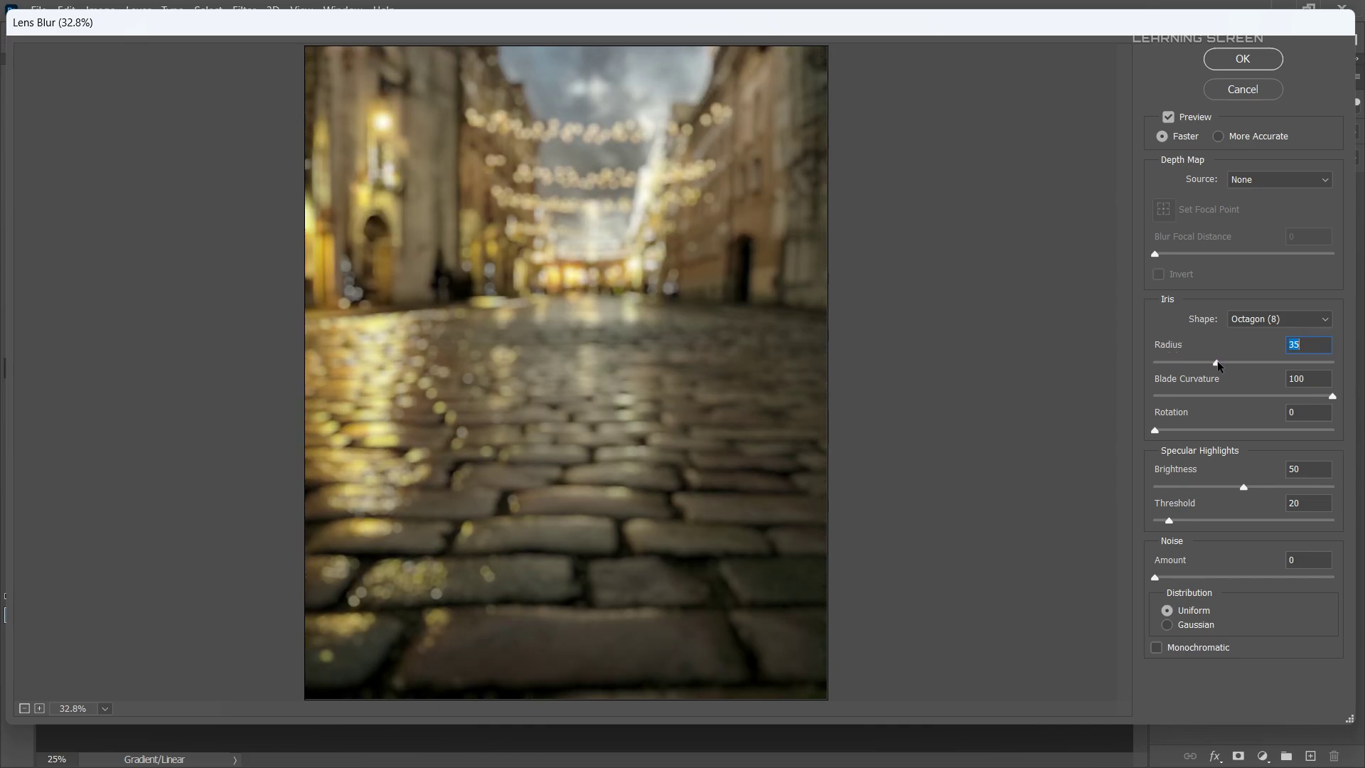
click(1276, 179)
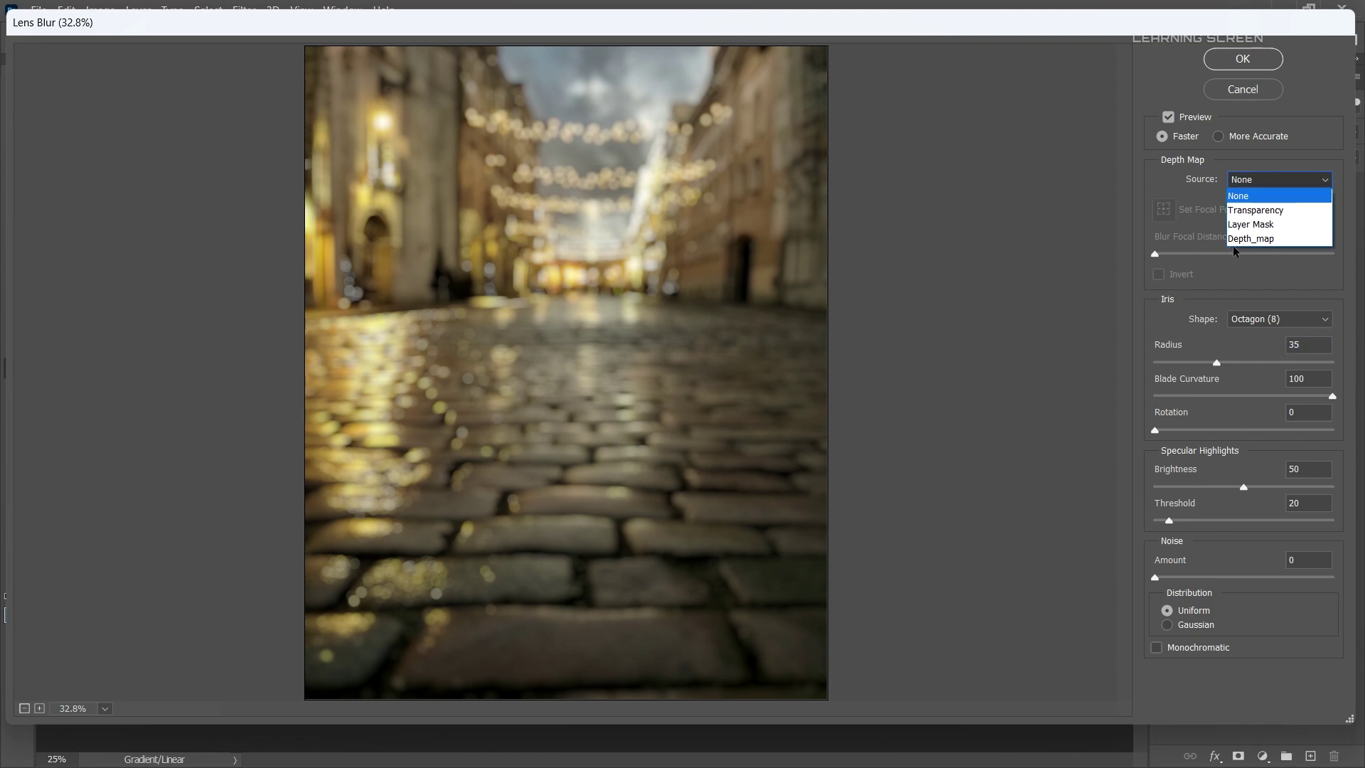
click(1256, 240)
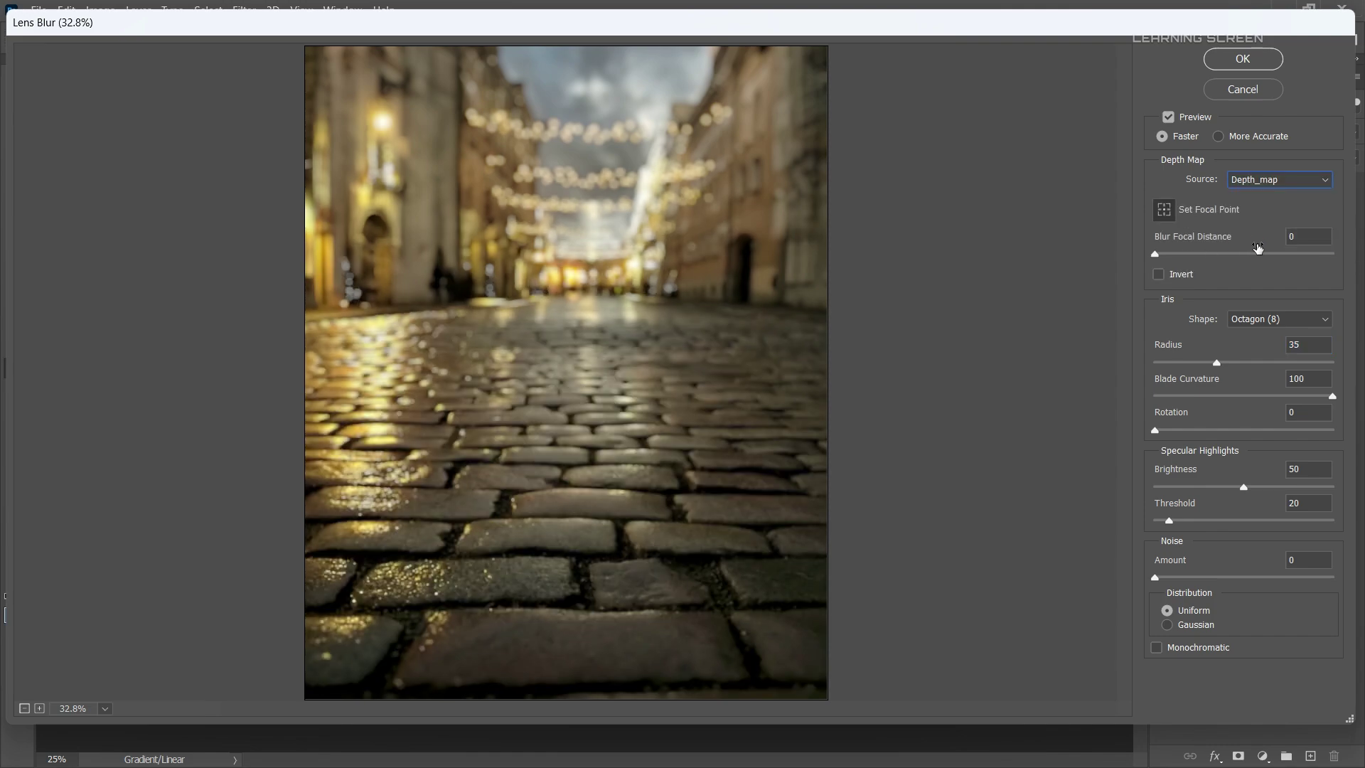
drag(1217, 360, 1281, 356)
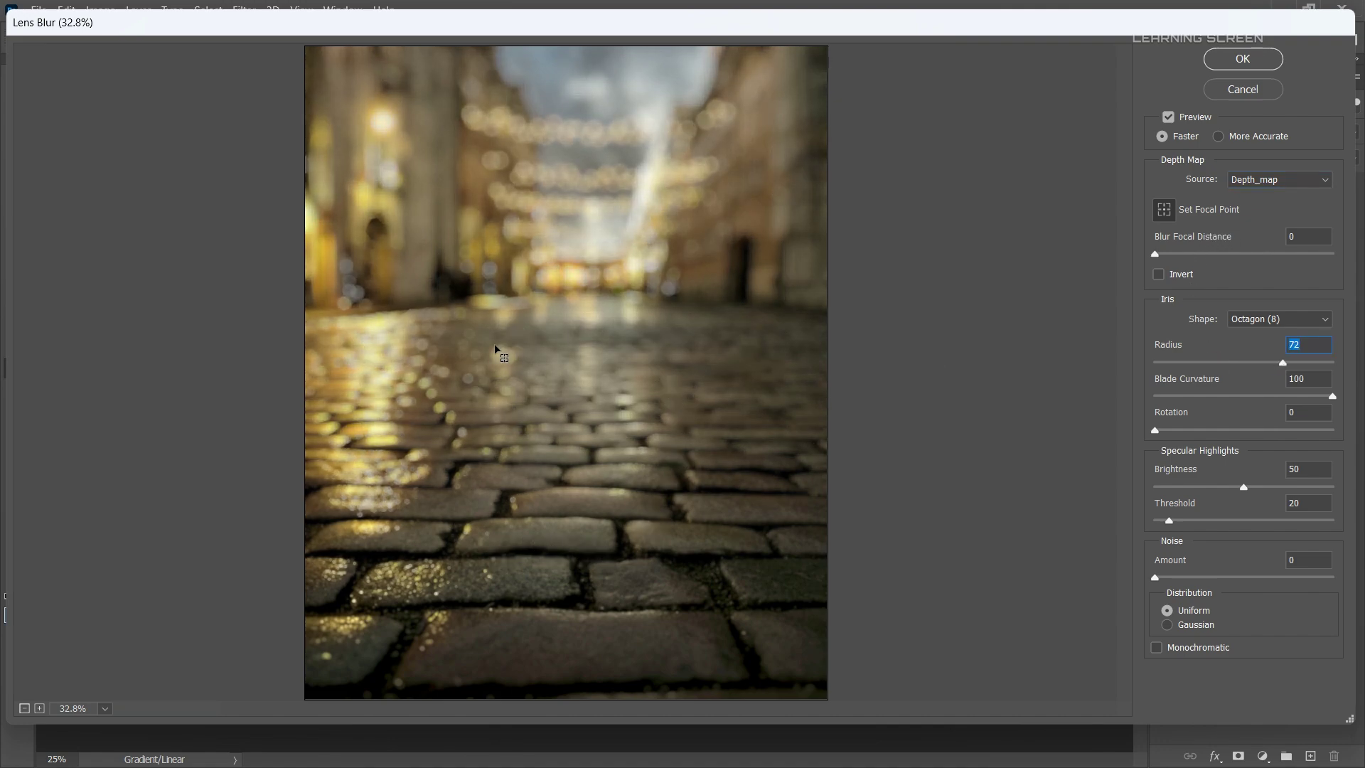
Set the lens blur focal point on the nearer street cobblestones and nudge the focal distance
click(562, 403)
click(555, 346)
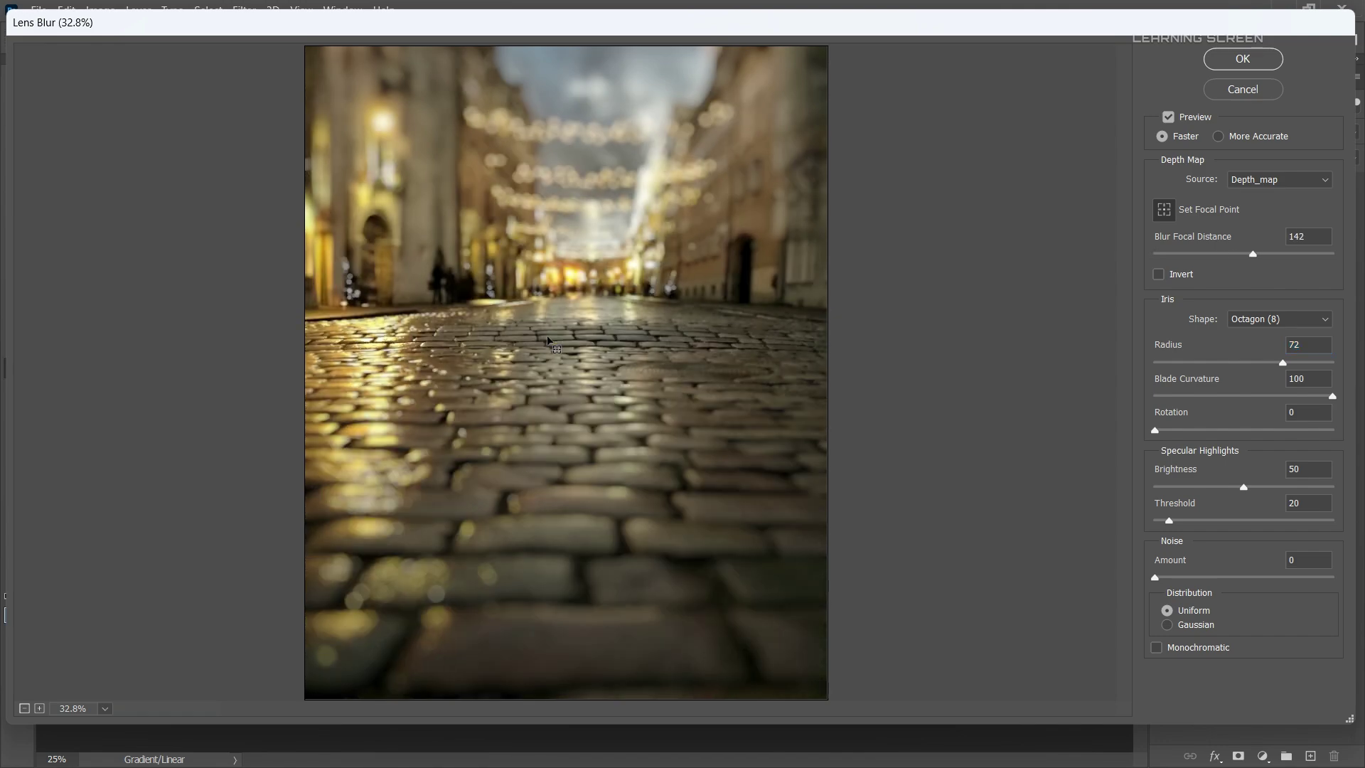
click(530, 482)
click(535, 646)
click(548, 459)
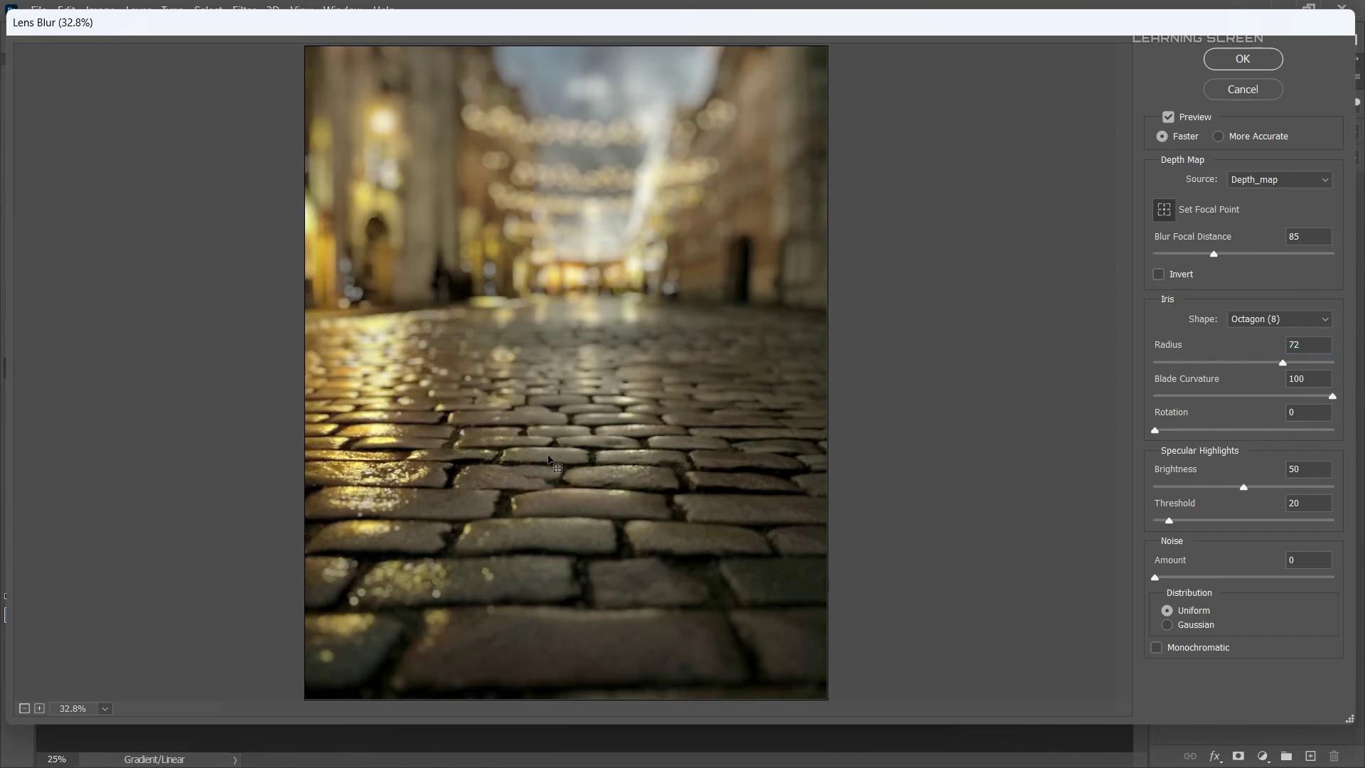
mouse_move(1211, 253)
mouse_down()
mouse_move(1285, 250)
mouse_move(1187, 250)
mouse_up()
Keep the Octagon iris, and set specular Brightness 100 and Threshold 50
click(1260, 319)
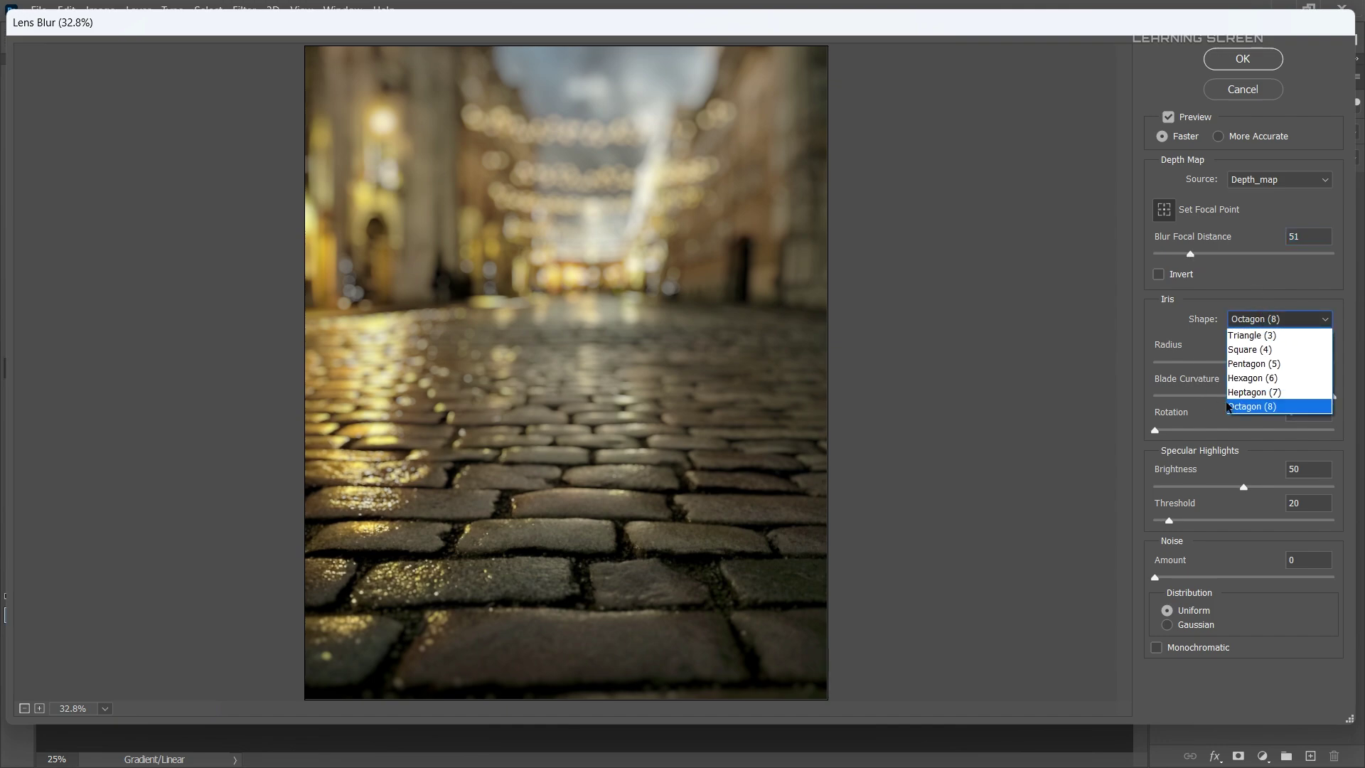
click(1252, 409)
drag(1330, 400, 1346, 402)
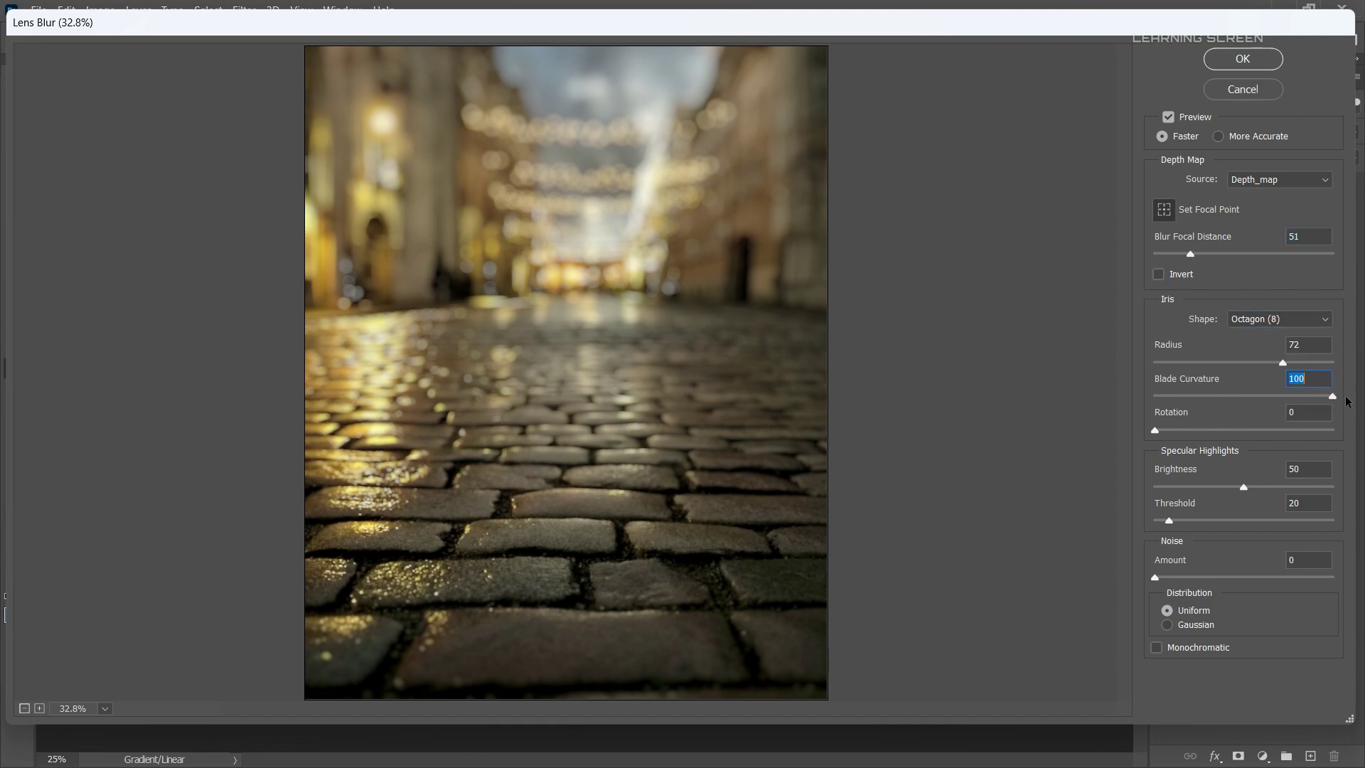
click(1280, 473)
text(100)
click(1271, 510)
text(50)
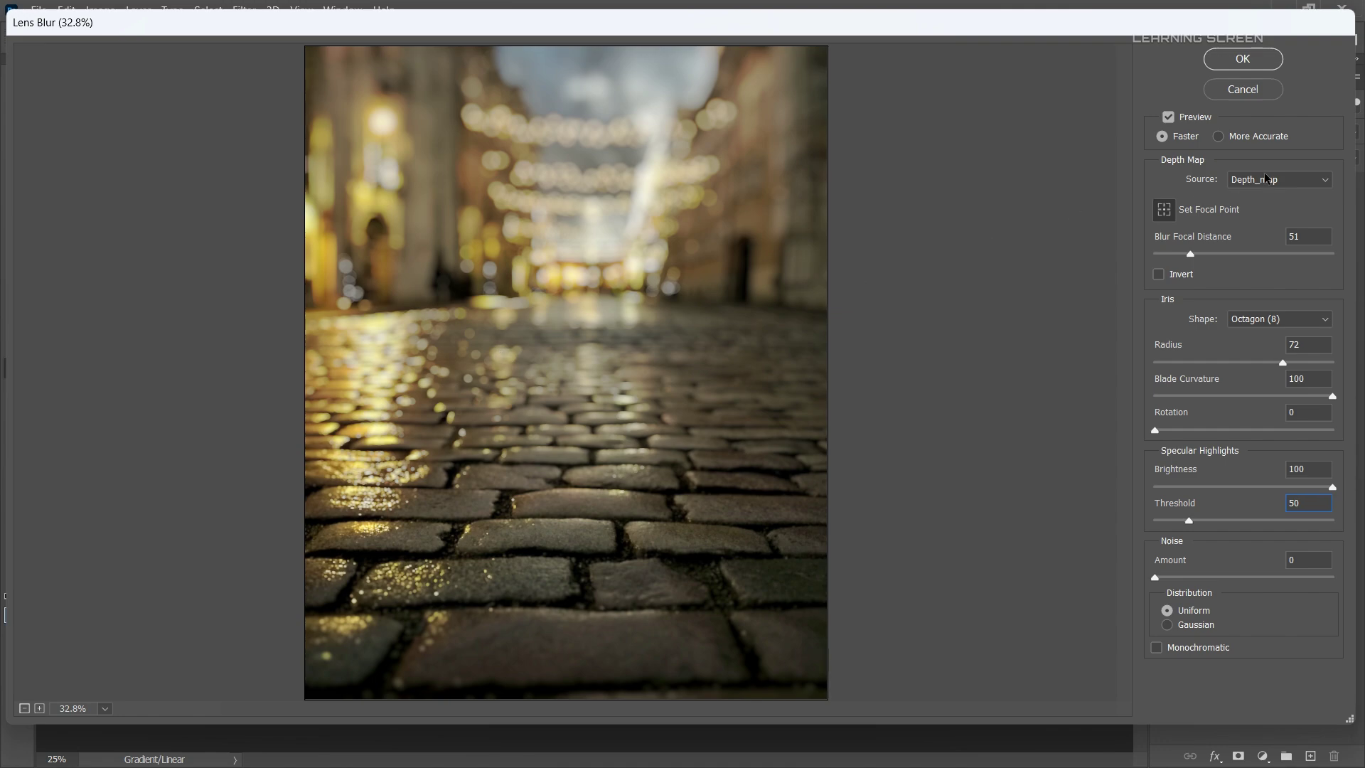
Switch to More Accurate preview, refocus on the nearer cobblestones, and apply the lens blur
click(1228, 134)
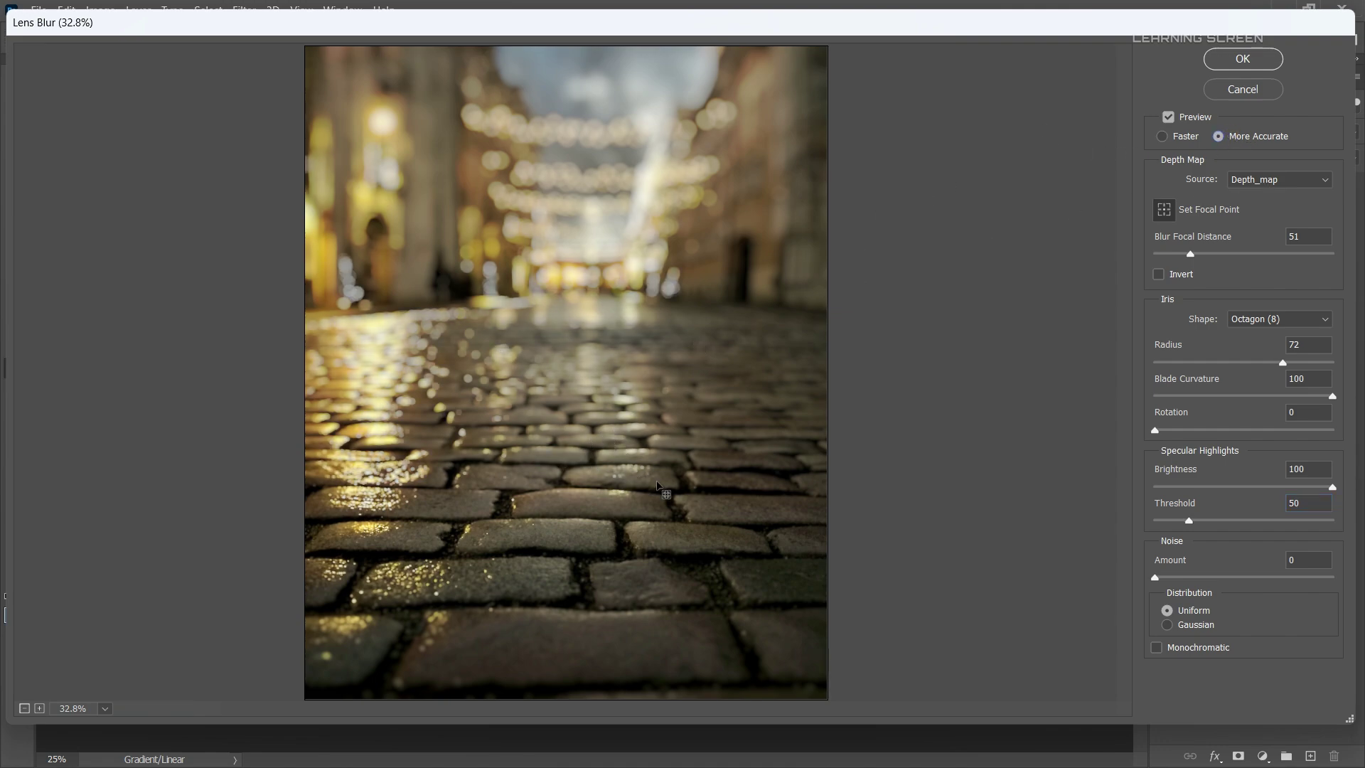
click(642, 366)
click(651, 510)
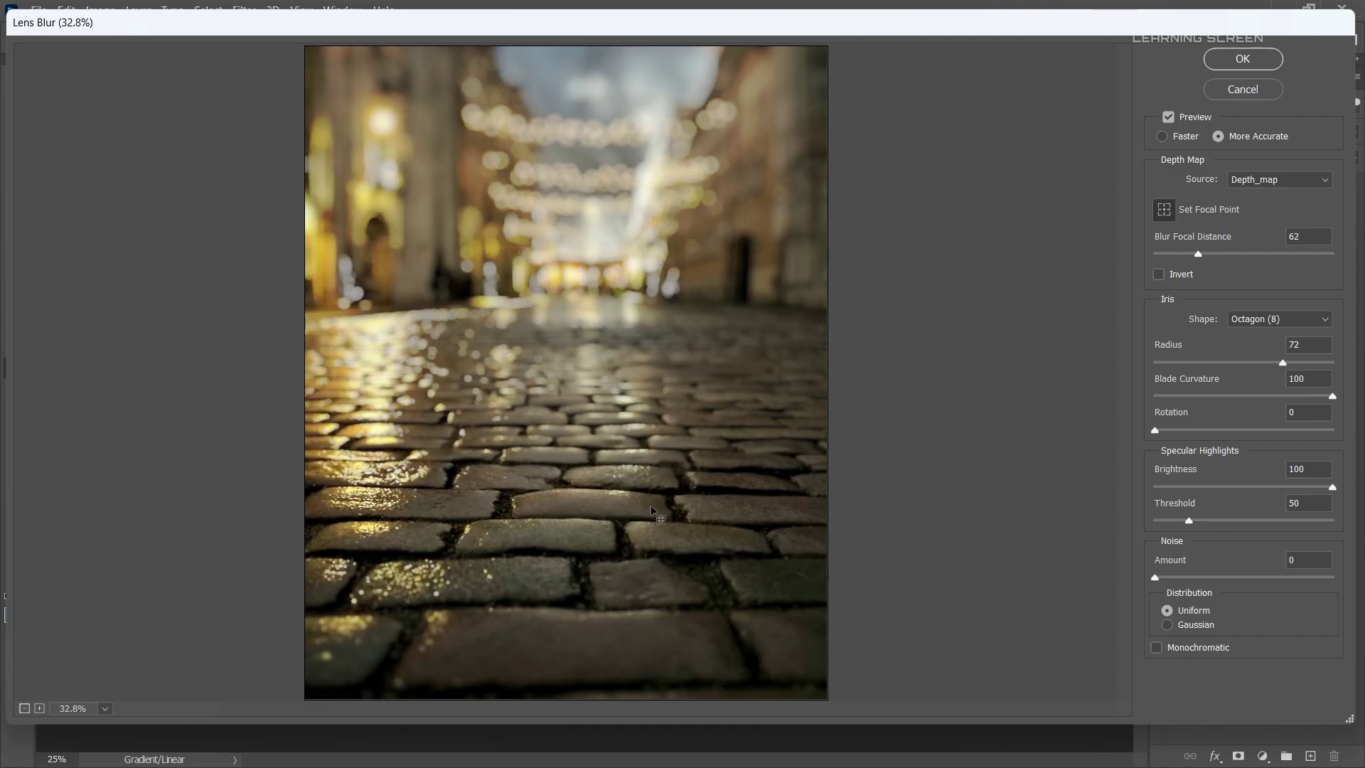
click(1226, 59)
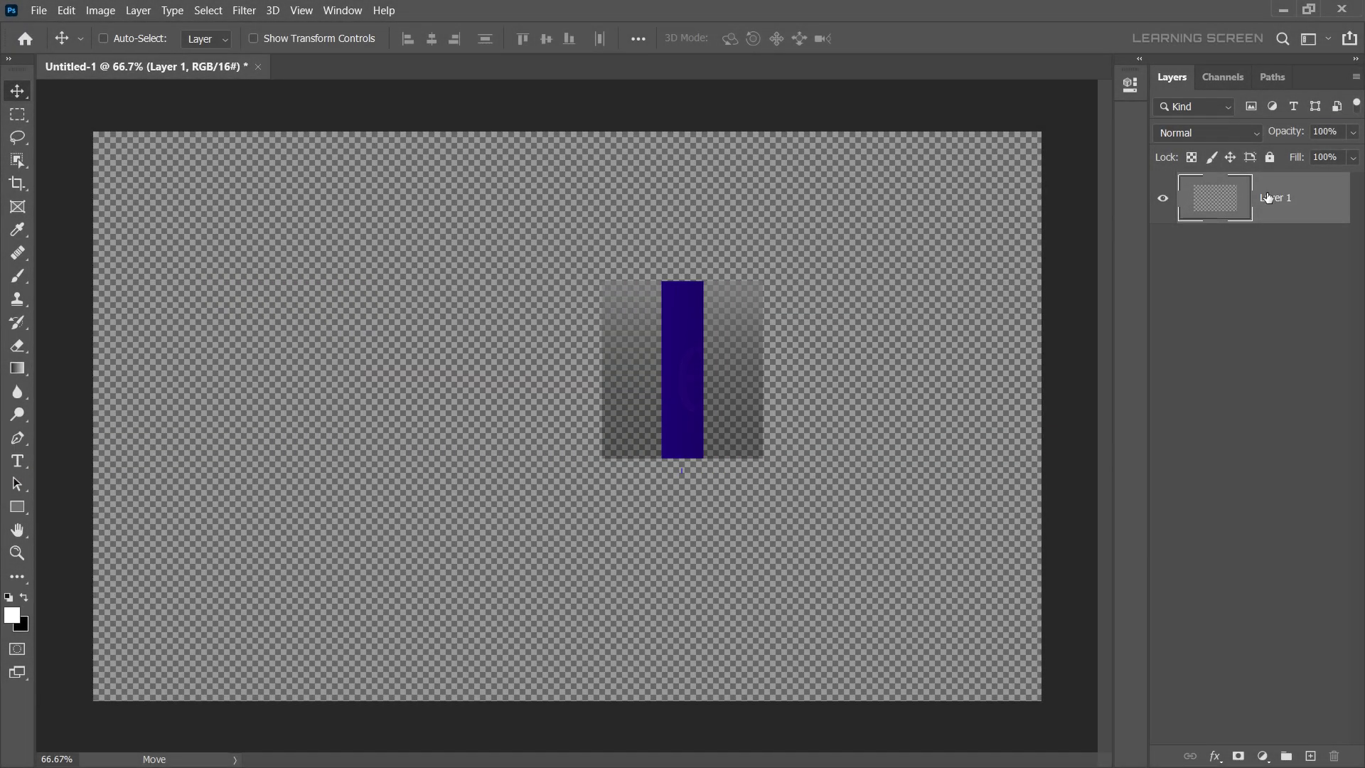
Fill the canvas layer with black using the Paint Bucket and rename it Black_BG
mouse_move(17, 368)
mouse_down()
mouse_move(66, 369)
mouse_move(76, 383)
mouse_up()
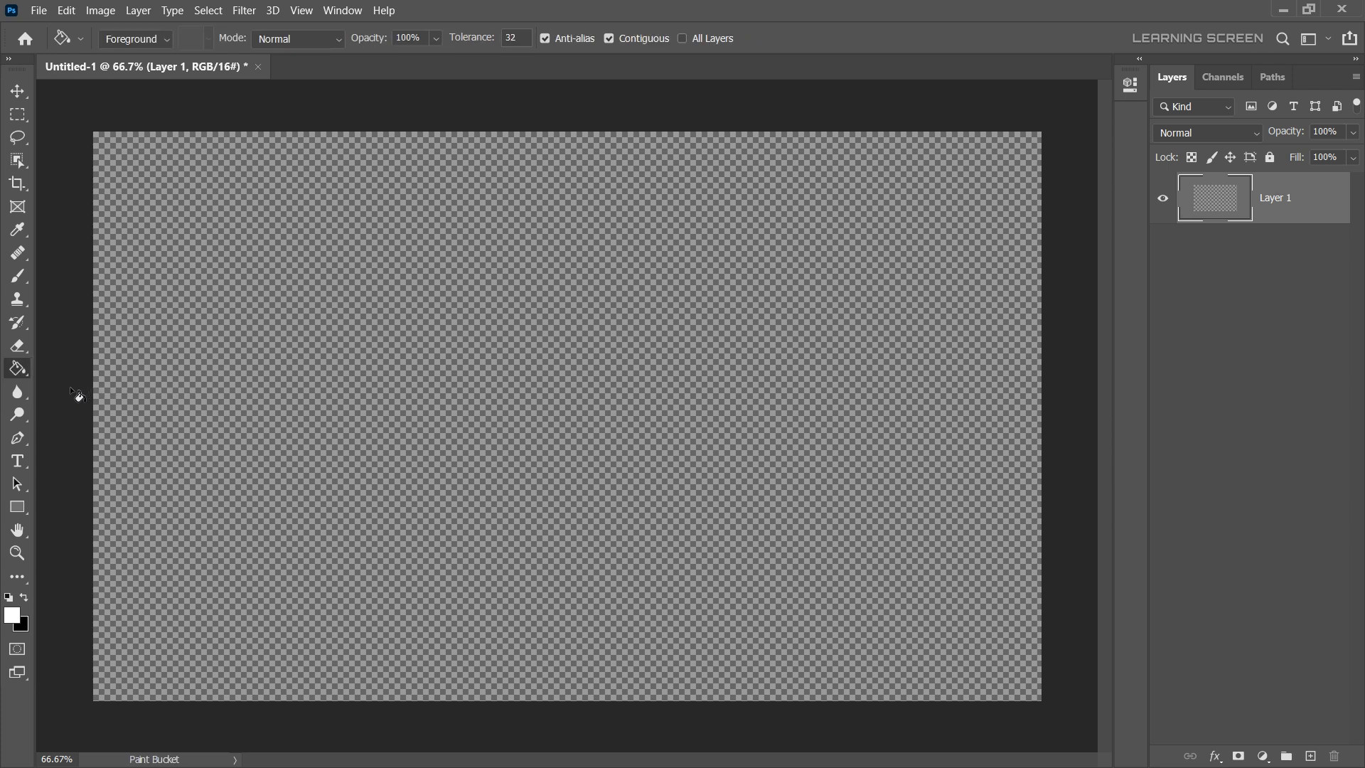
click(24, 598)
click(562, 321)
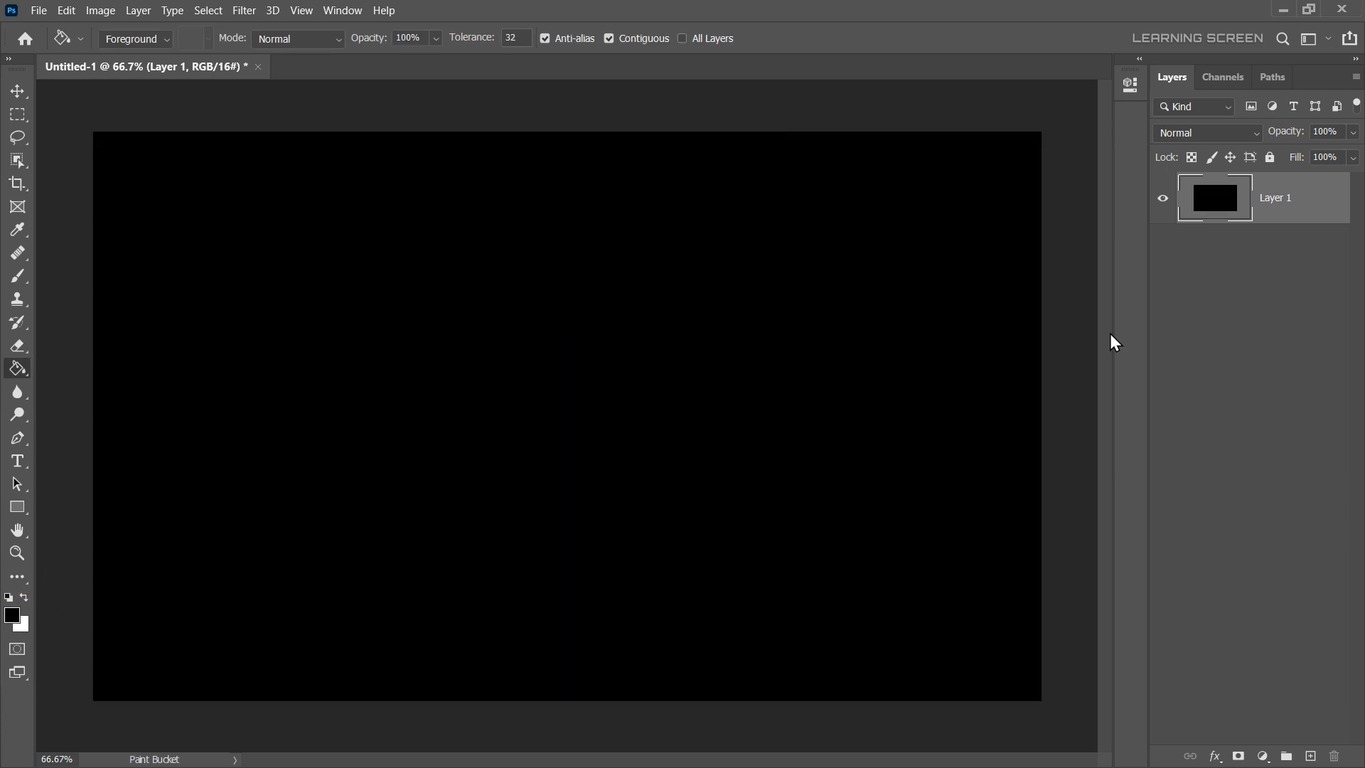
double_click(1276, 198)
text(Black_BG)
key(Return)
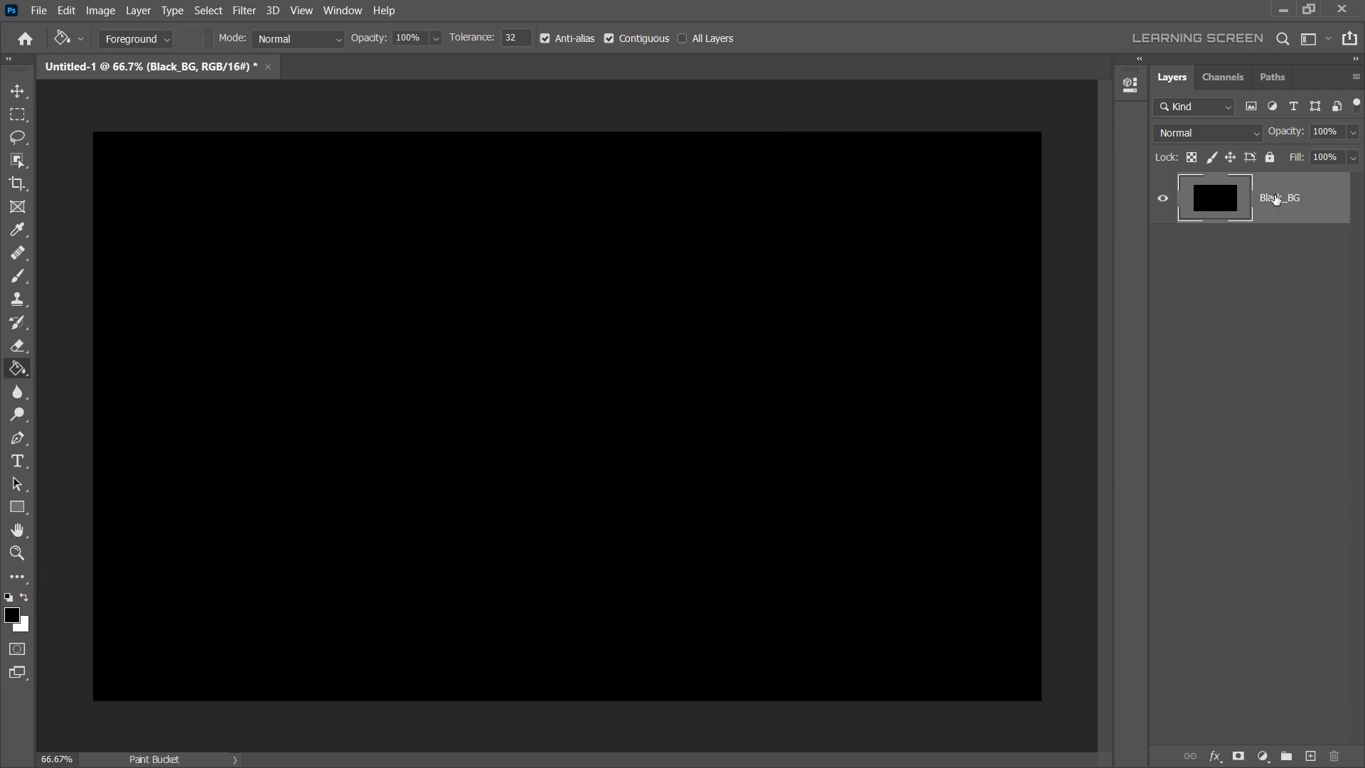
Add a new black-filled layer above Black_BG named Thunder
click(1310, 756)
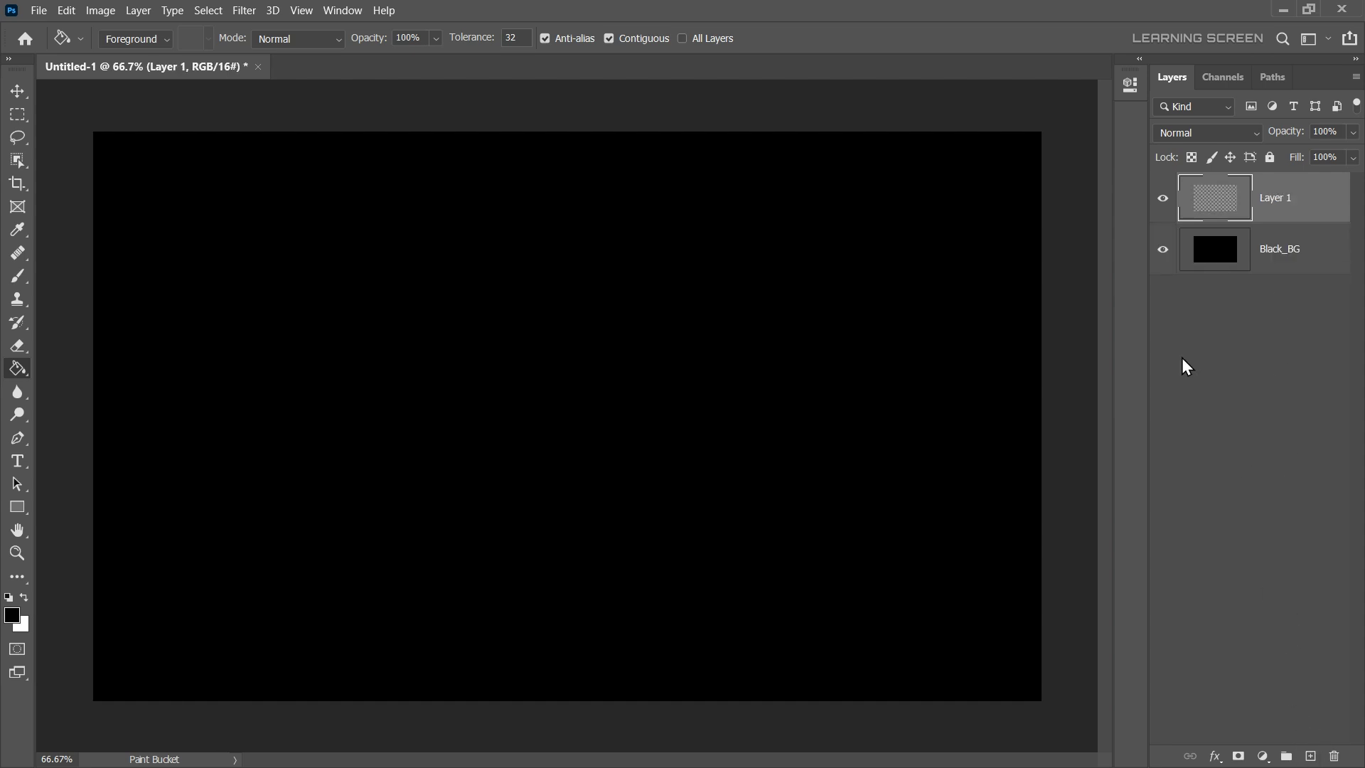
click(711, 254)
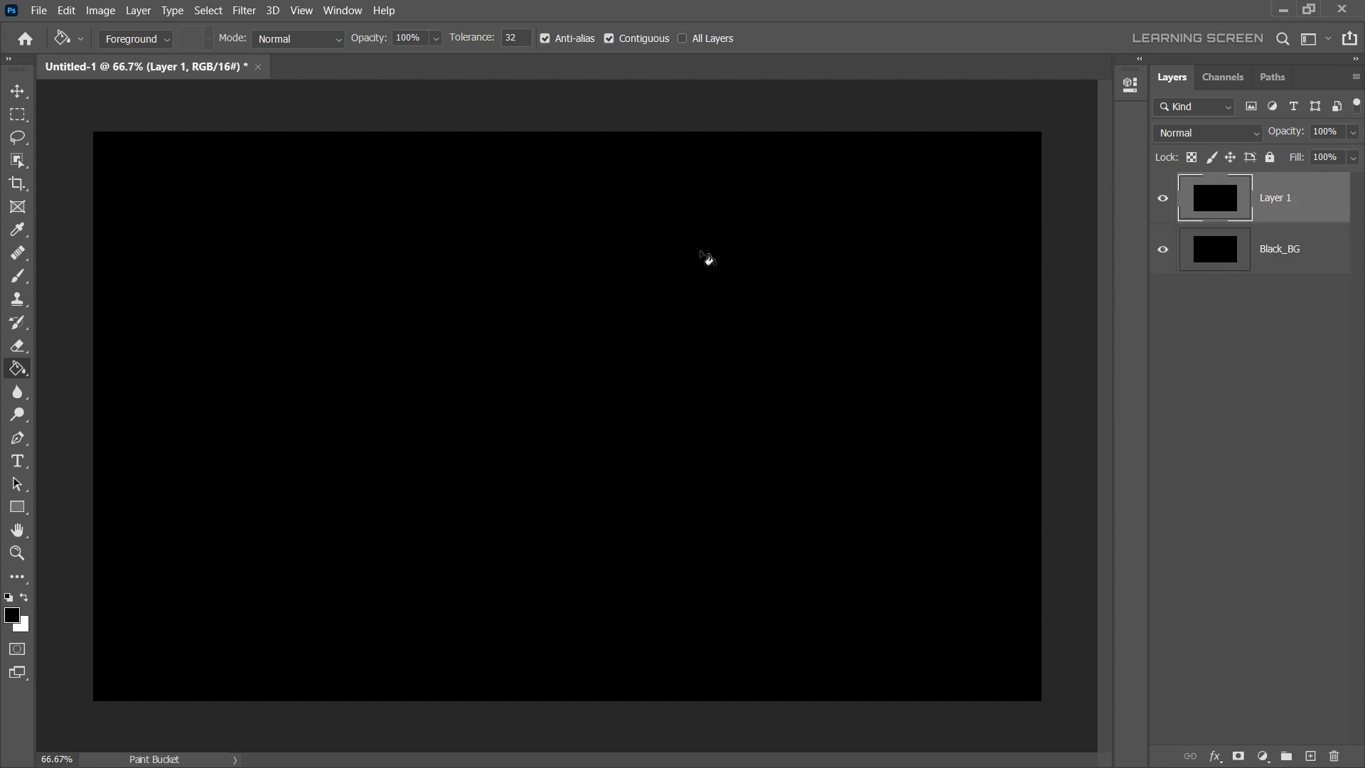
double_click(1274, 205)
text(Thunder)
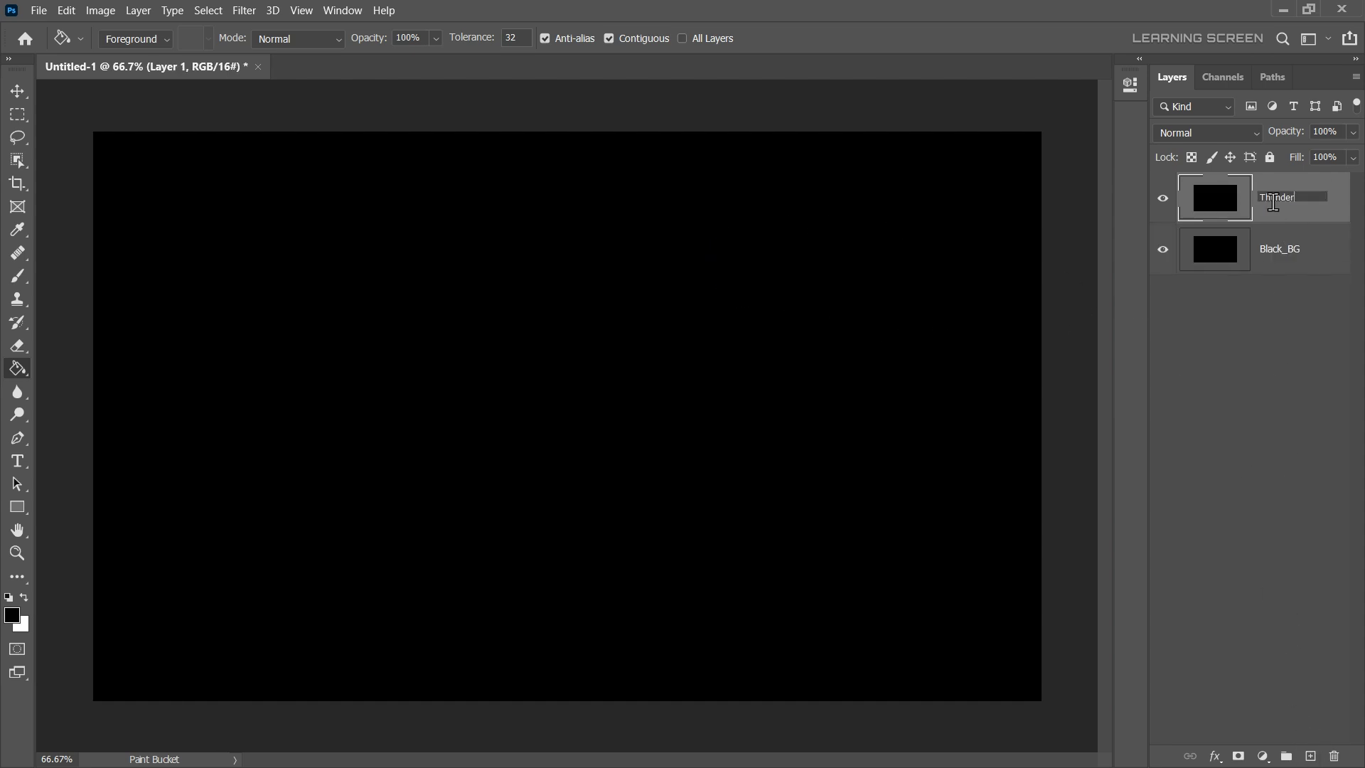
key(Return)
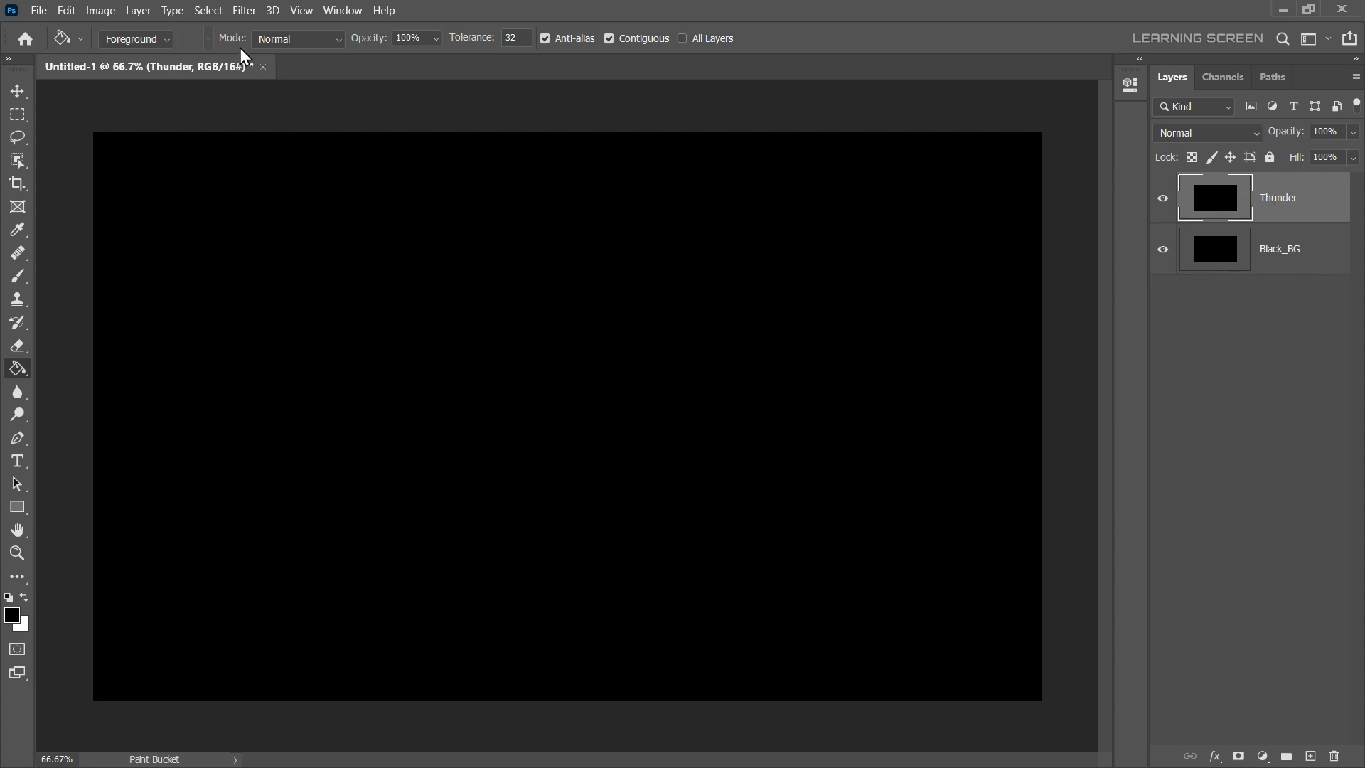
Render Difference Clouds on the Thunder layer twice to form vein patterns
click(244, 11)
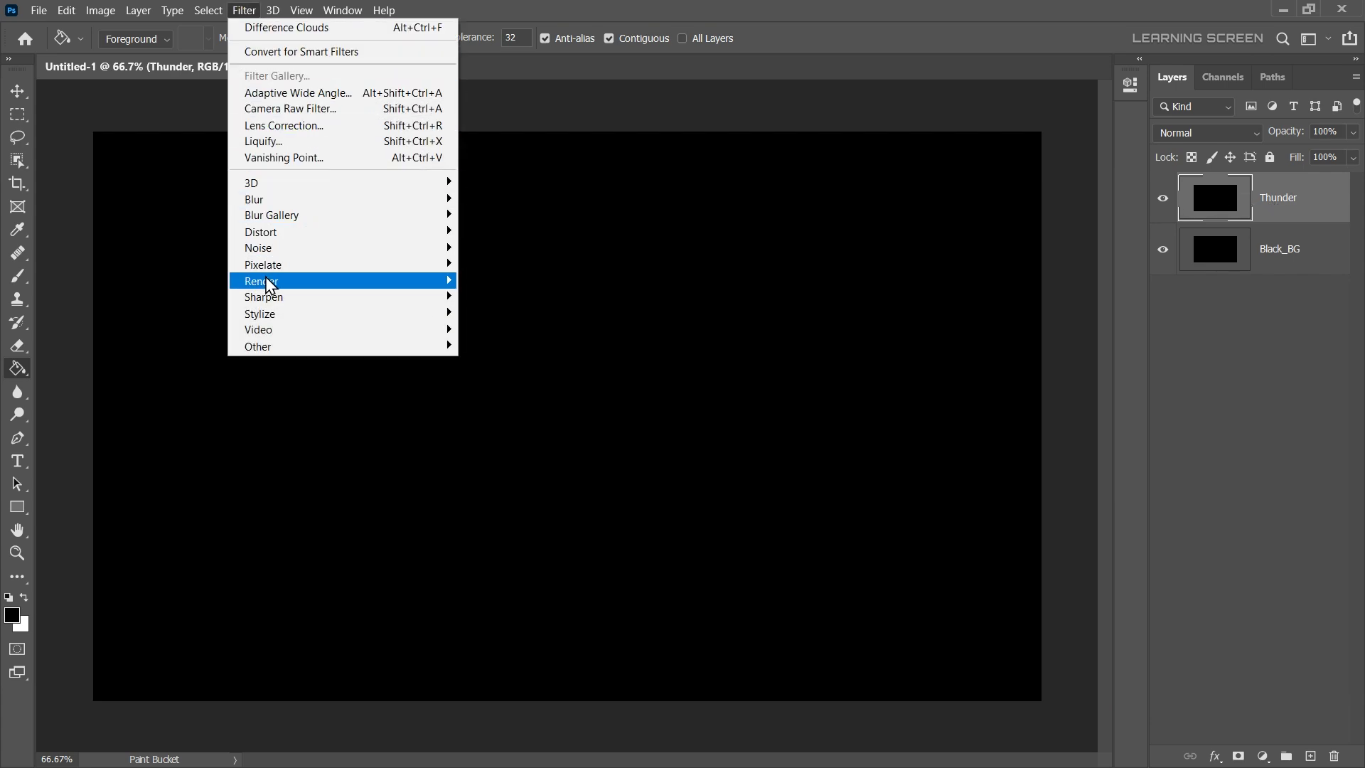
mouse_move(390, 281)
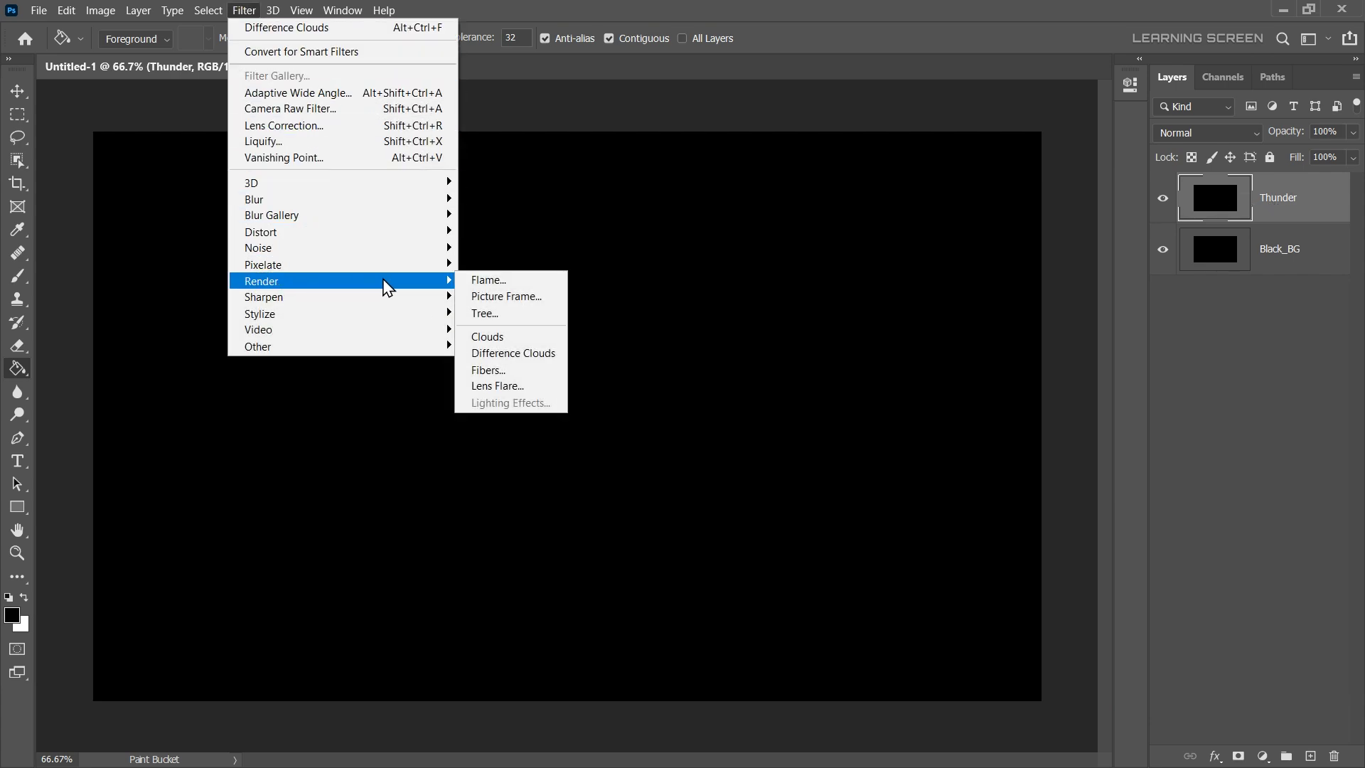
click(514, 352)
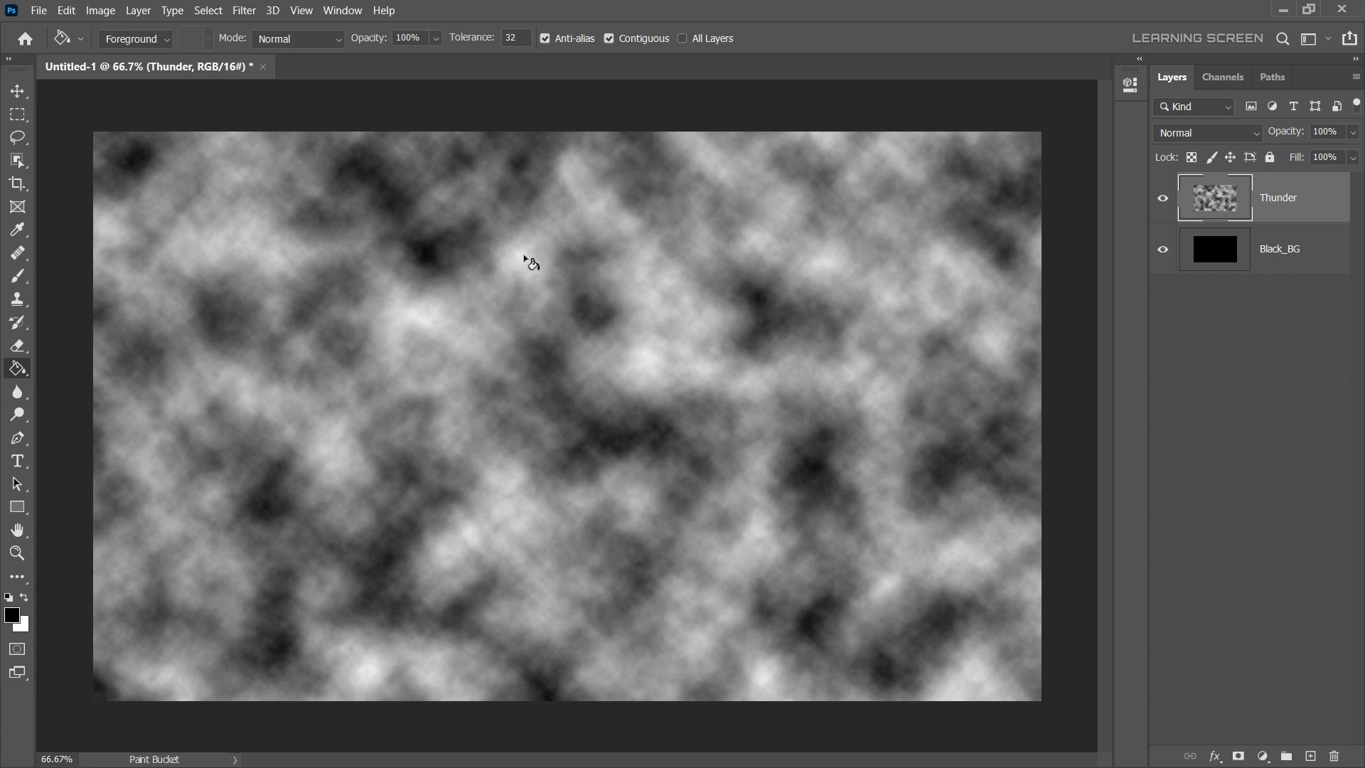
click(246, 11)
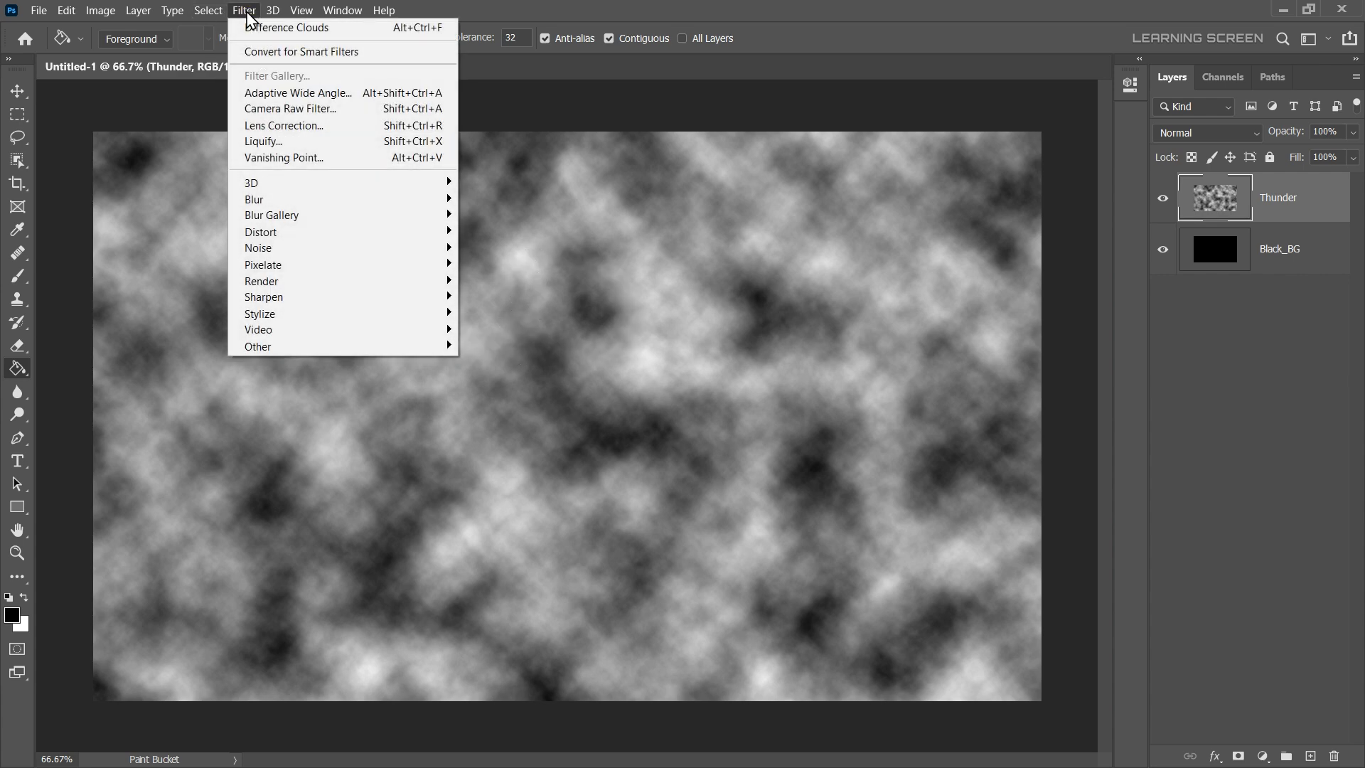
click(307, 28)
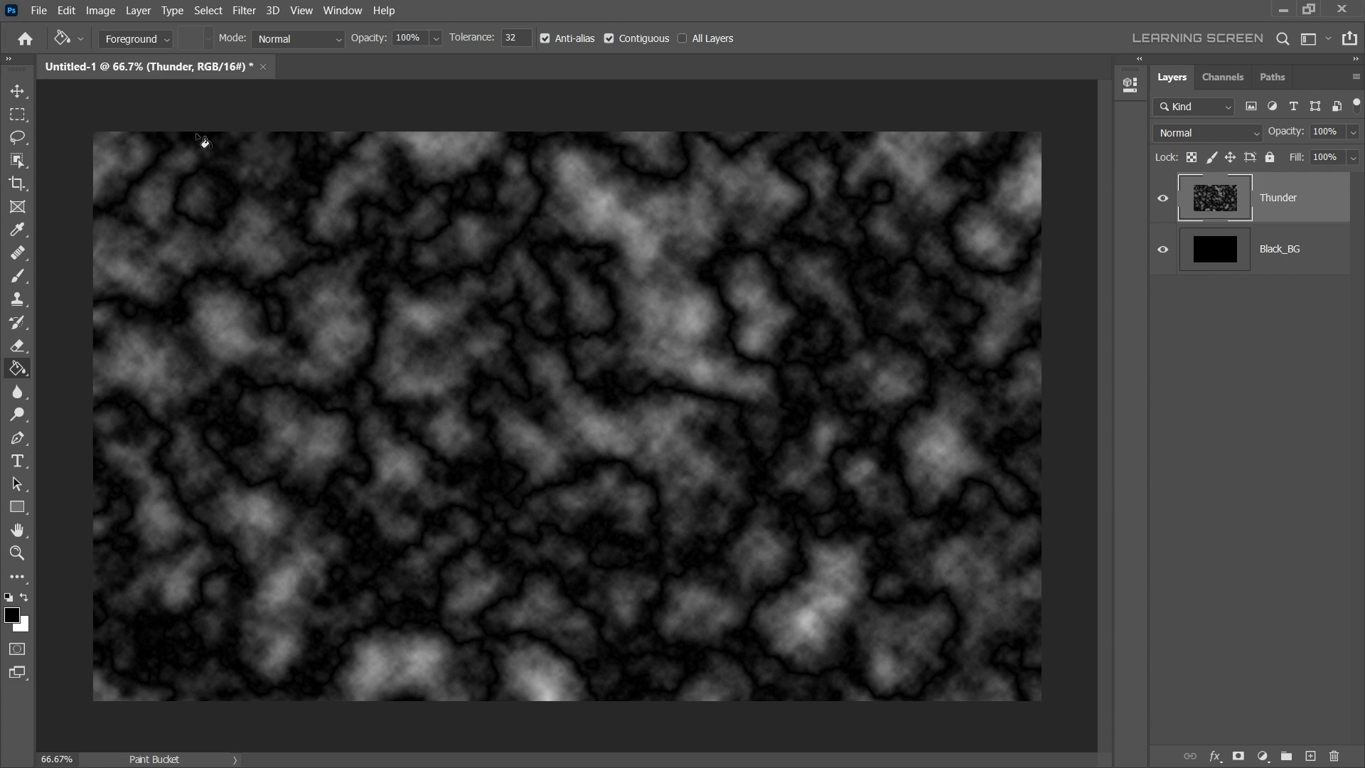
Invert the Thunder layer so the cloud veins turn bright white
click(105, 14)
mouse_move(125, 52)
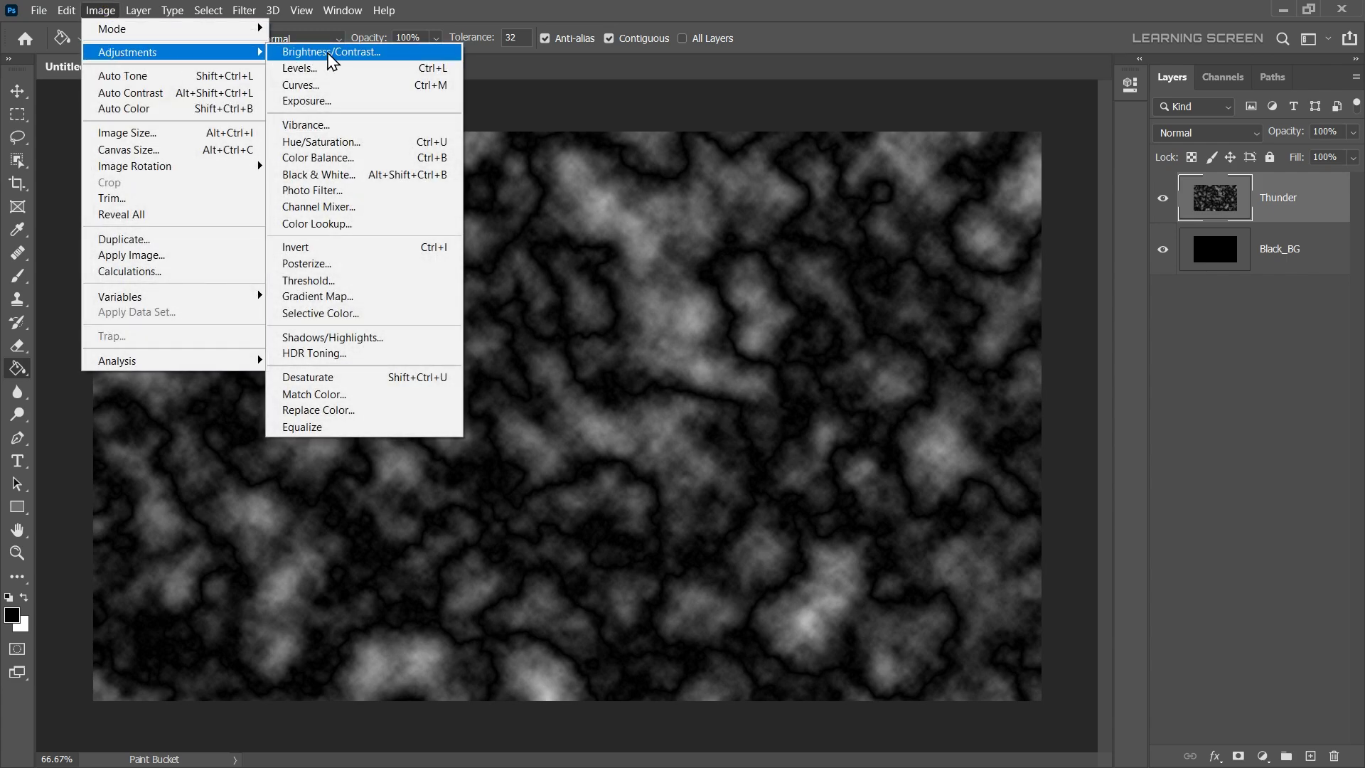
click(331, 249)
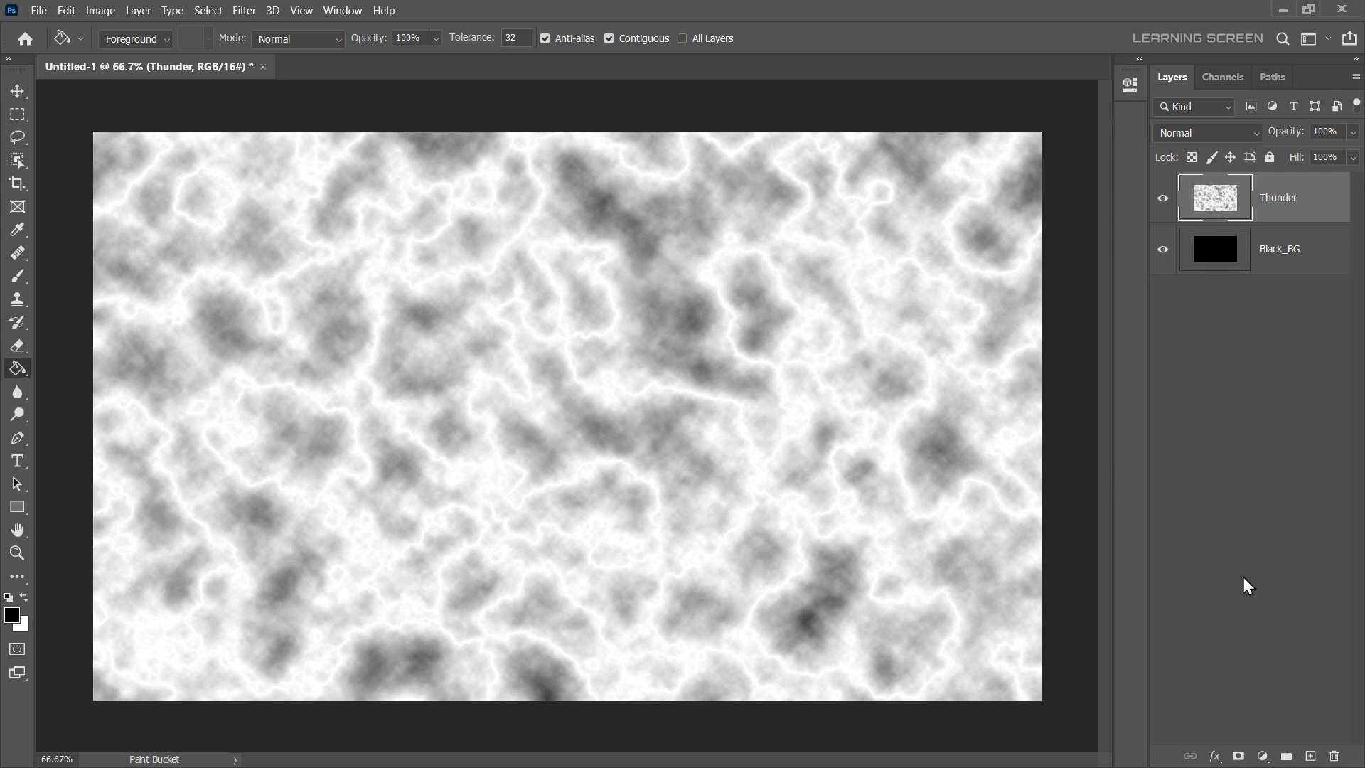
Add a colorized Hue/Saturation adjustment layer at Hue 215 and Saturation 100
click(1262, 756)
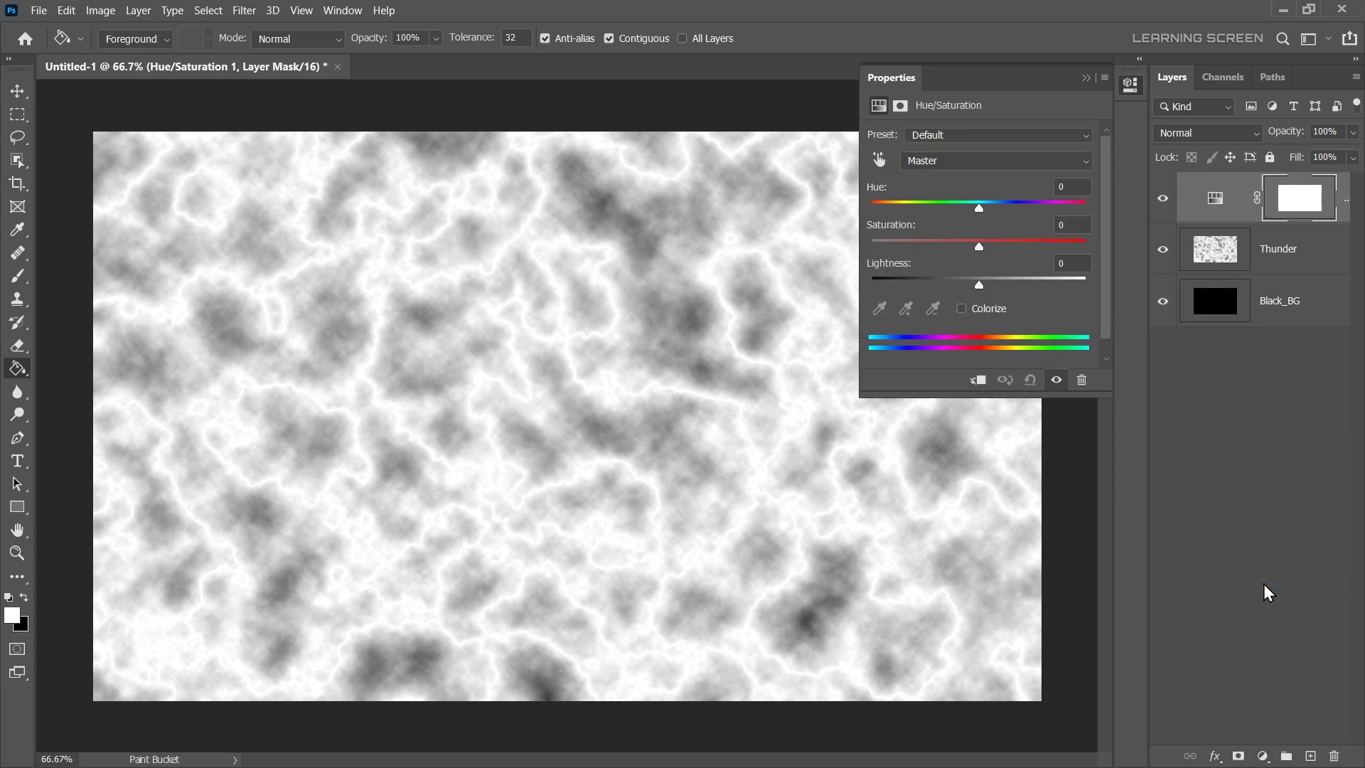
click(961, 308)
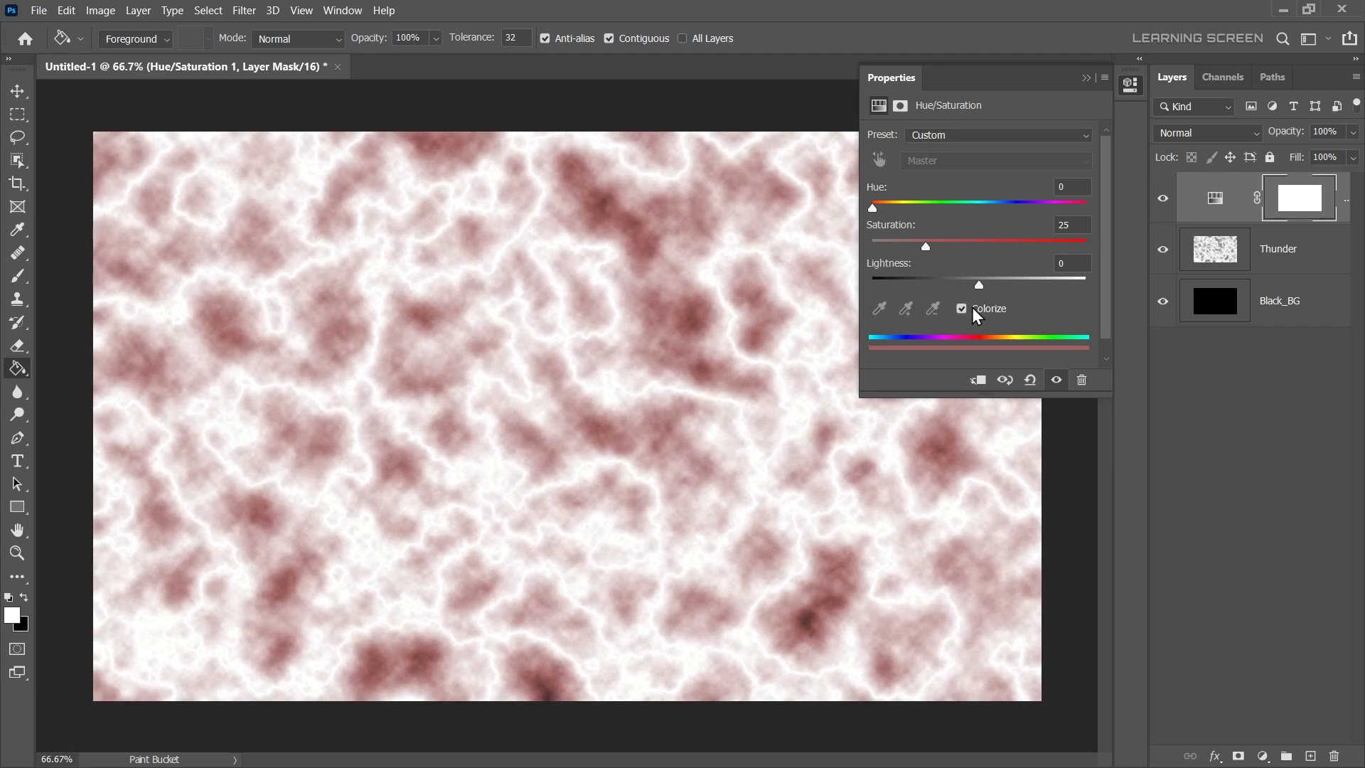
drag(928, 248, 1100, 252)
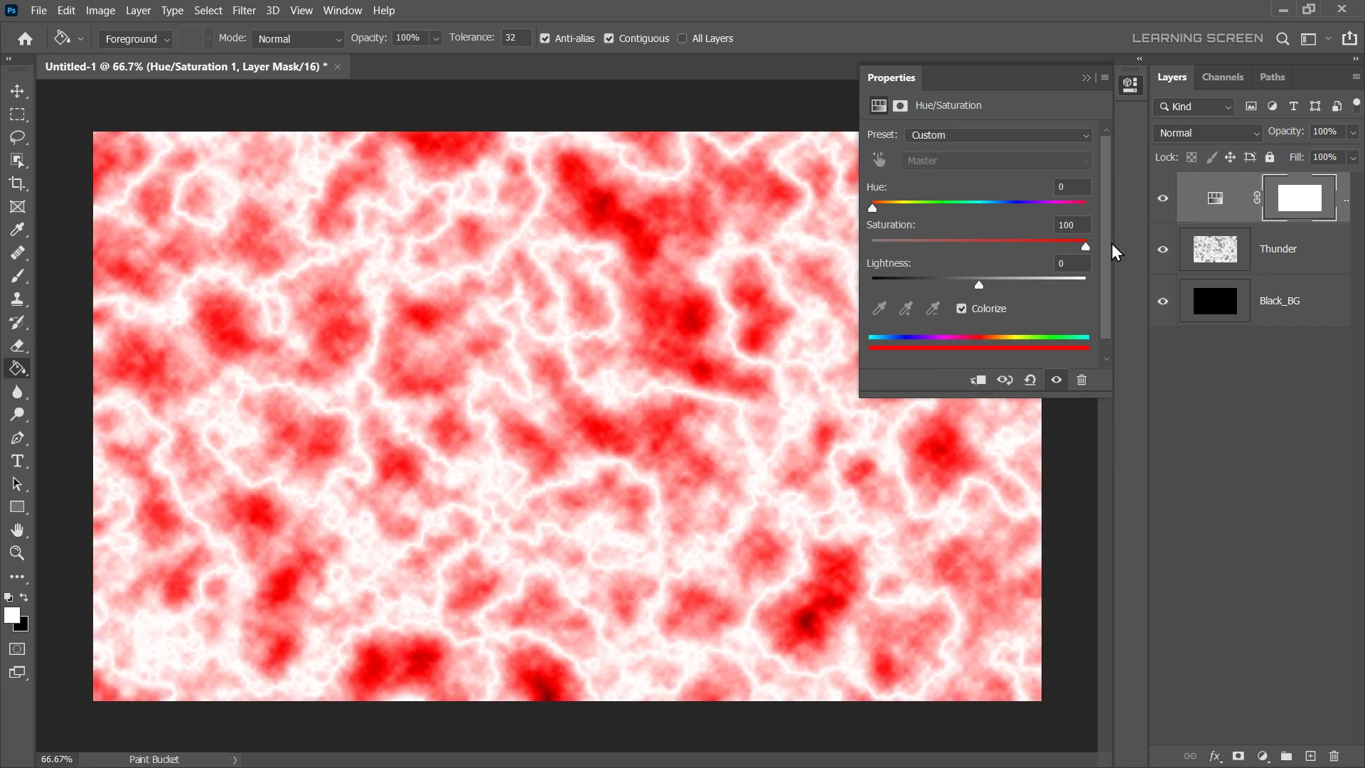
drag(872, 208, 994, 211)
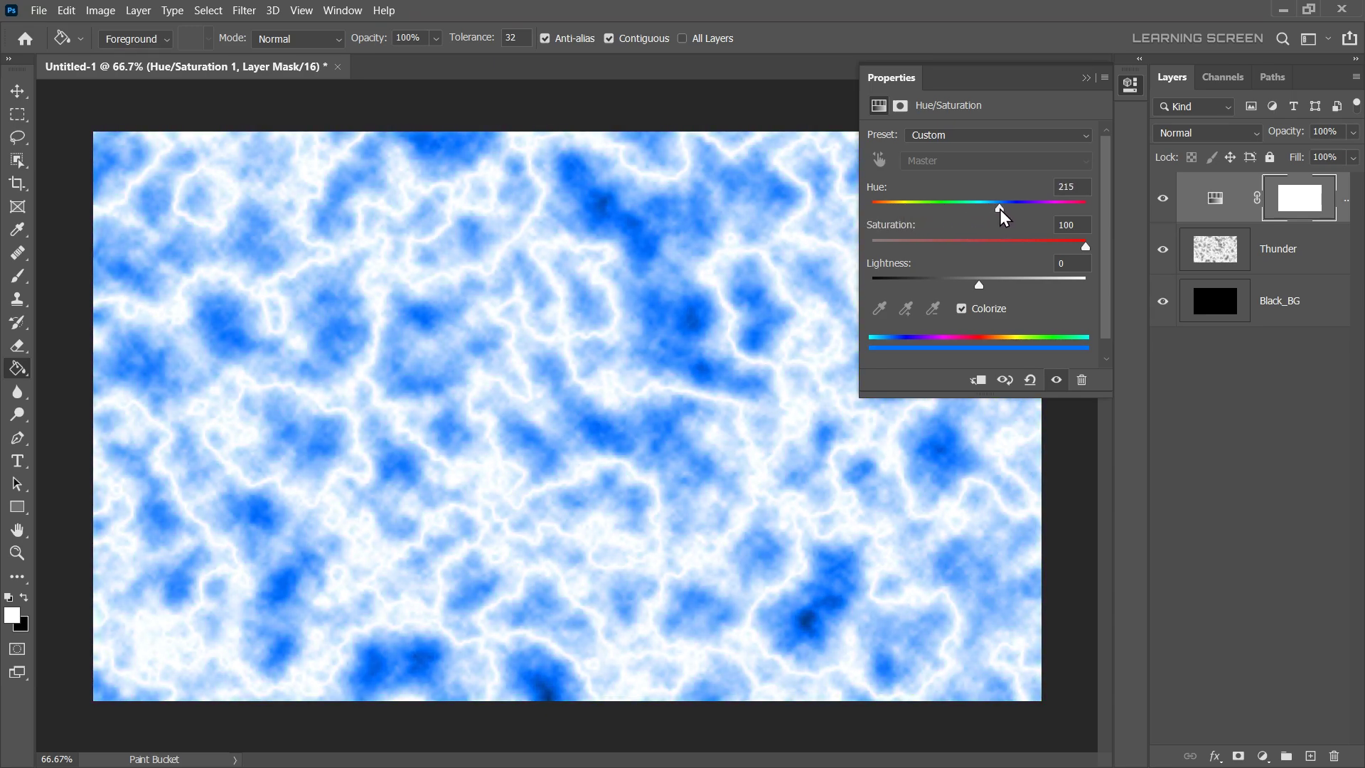
click(1084, 78)
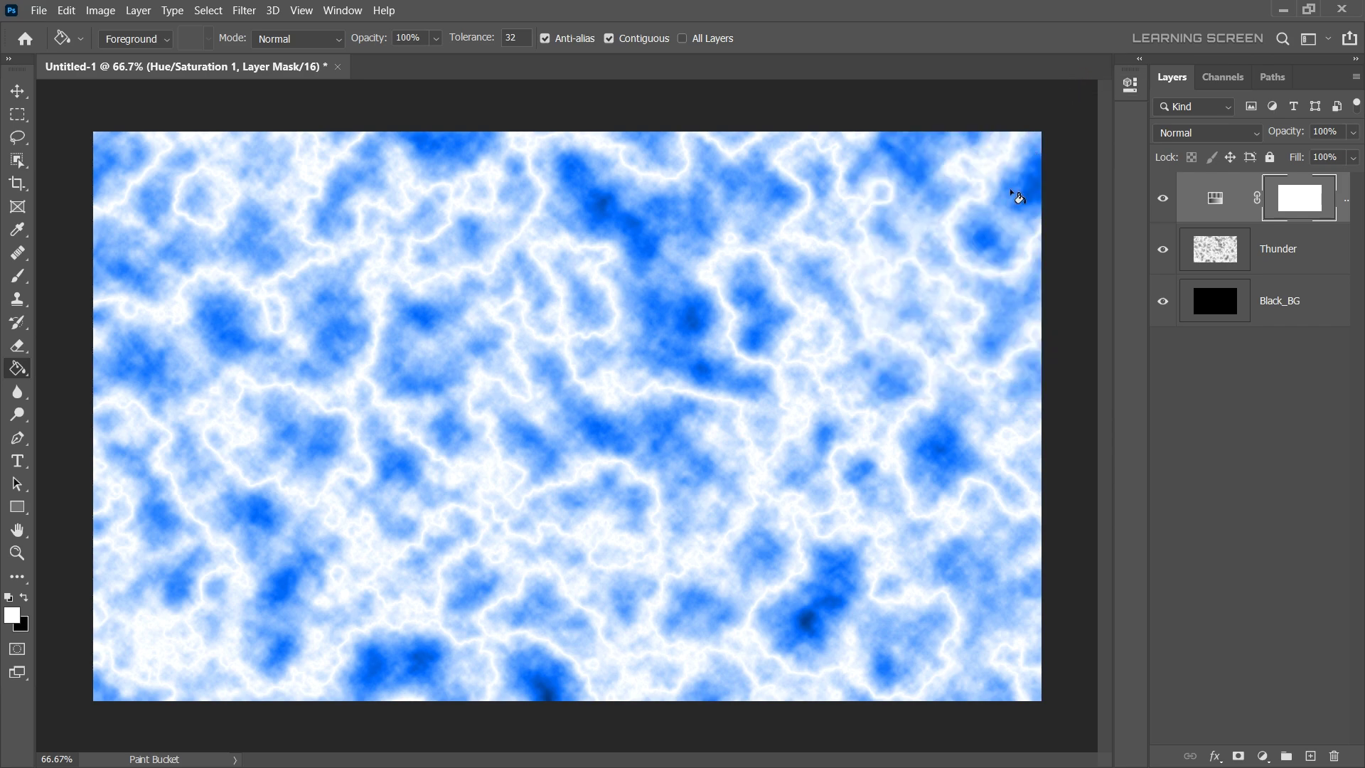
Set the Thunder layer's blend mode to Color Dodge, then select Black_BG
click(1215, 250)
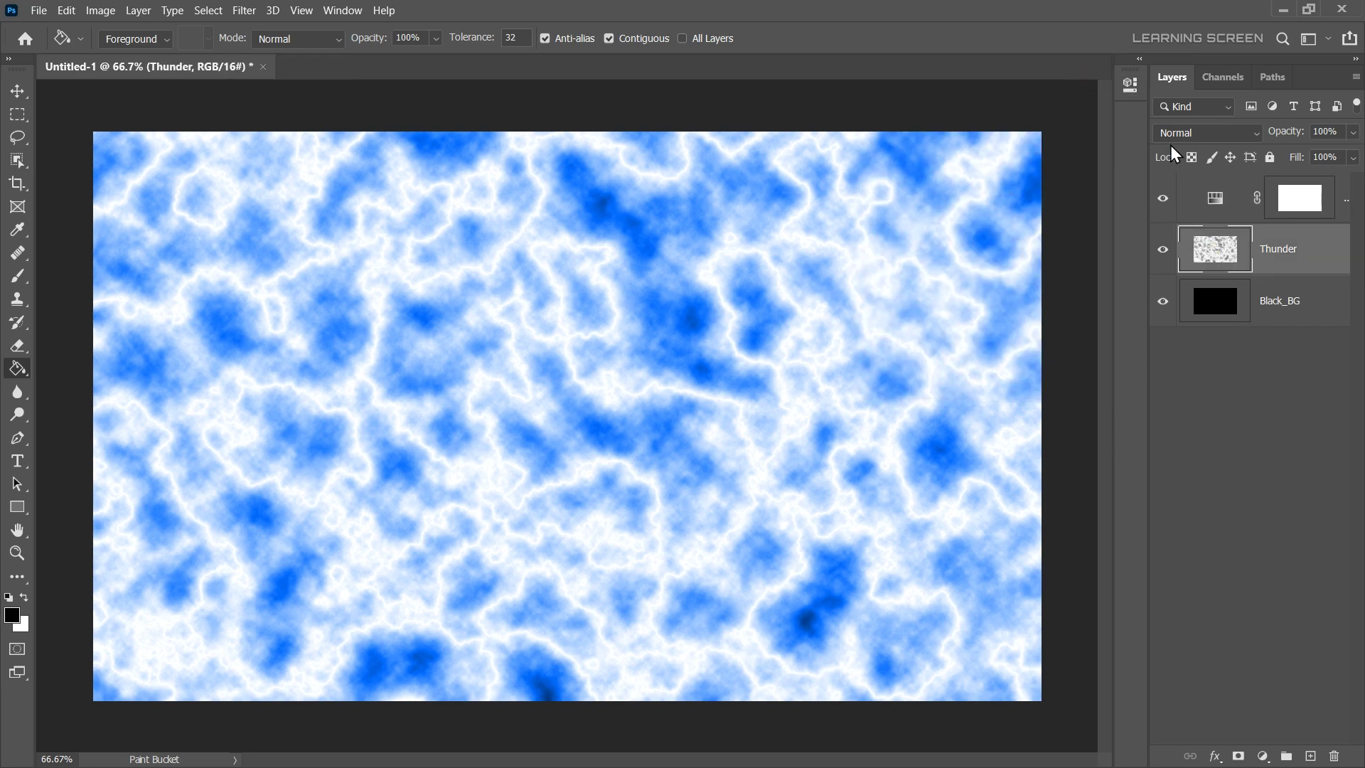
click(1194, 134)
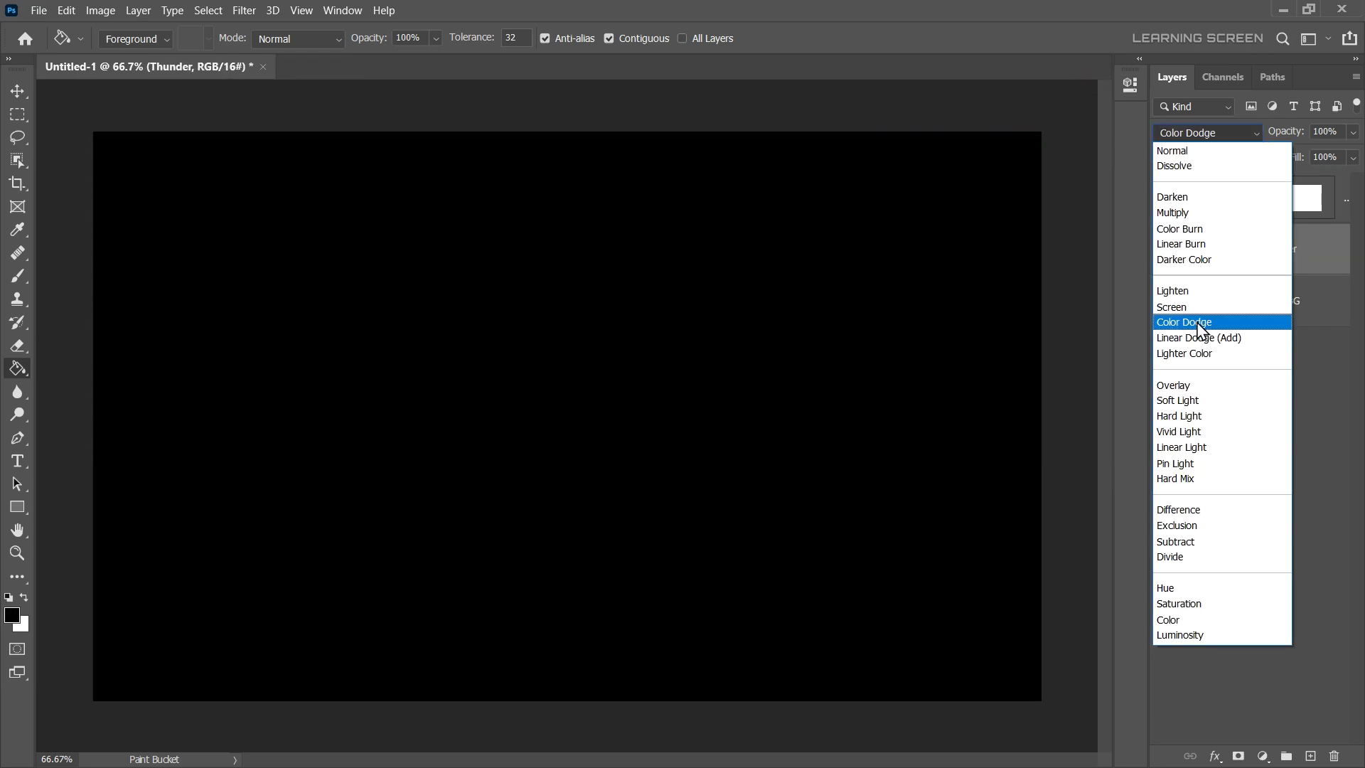
click(1193, 322)
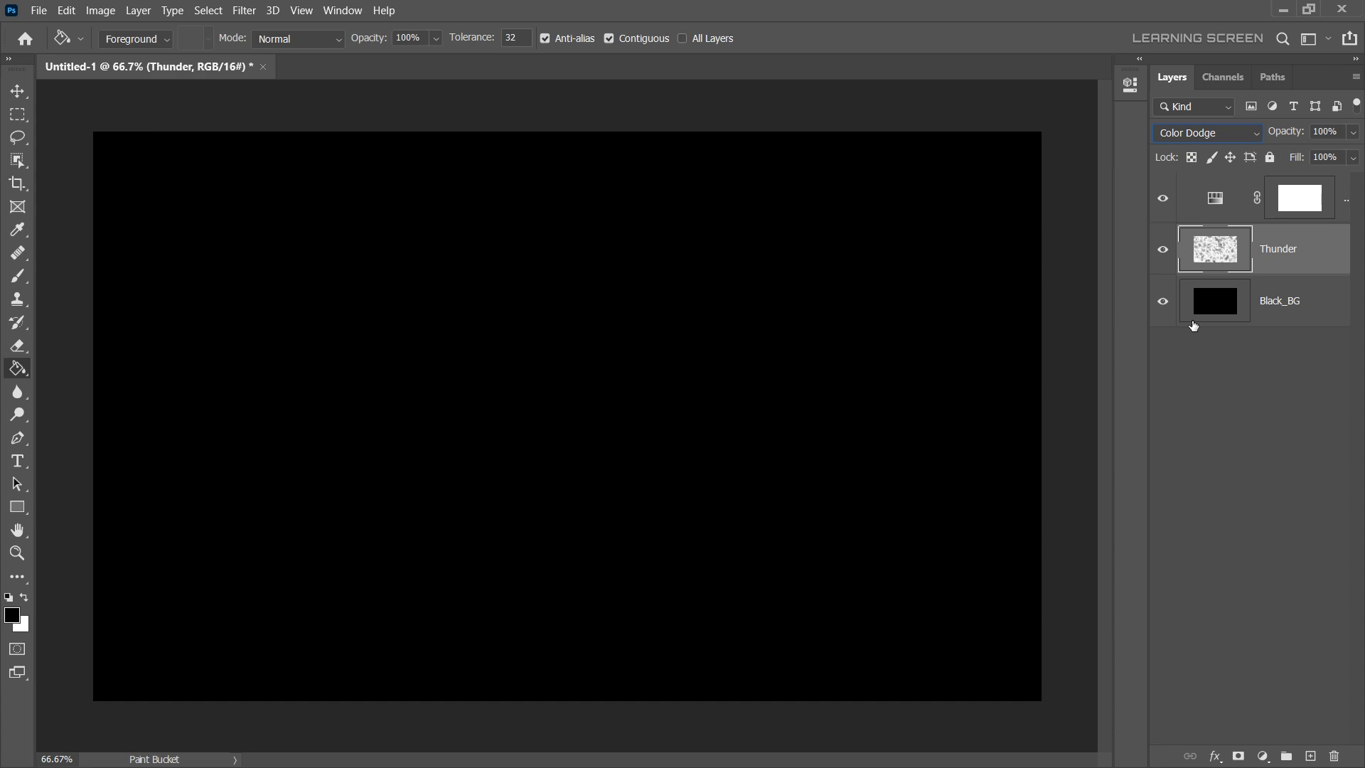
click(1280, 305)
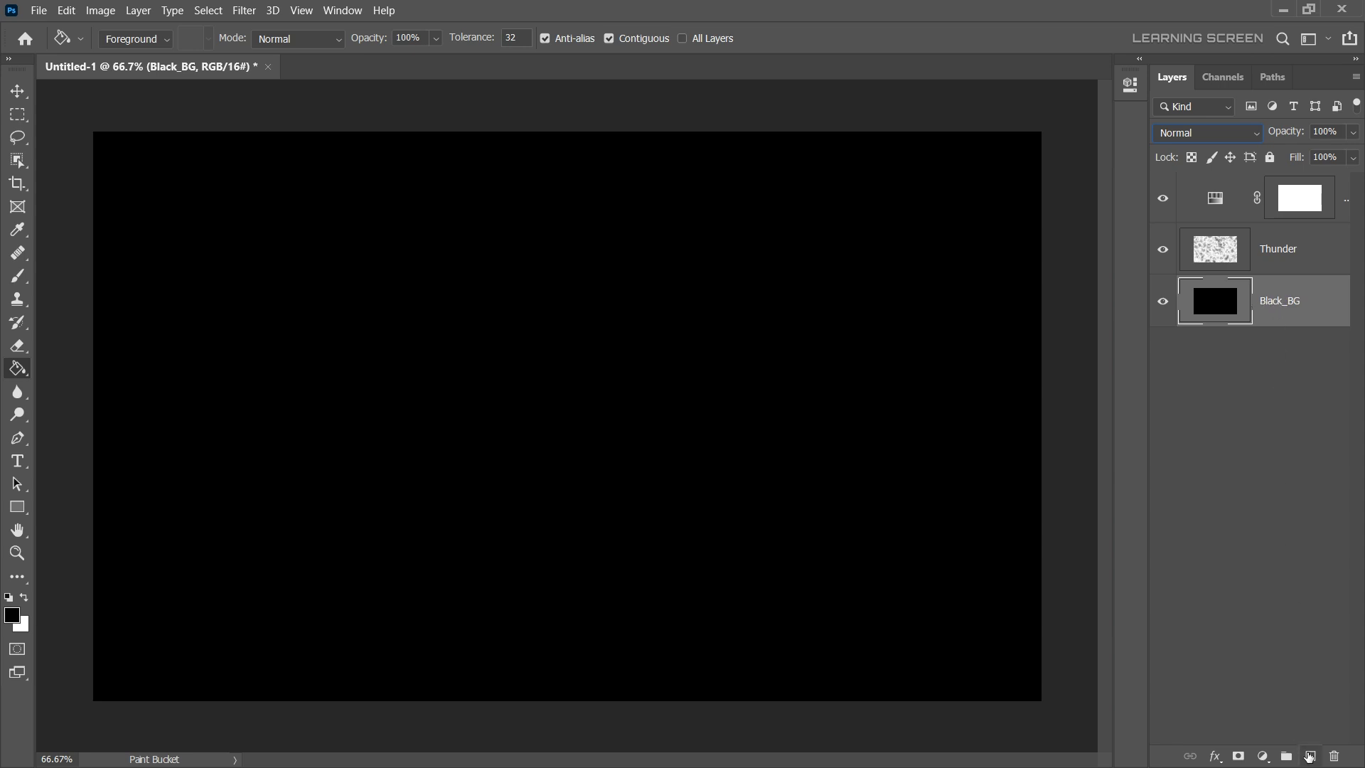
On a new layer, paint soft white strokes (0% hardness, 1% flow, 5% opacity) across the centre and right
click(1308, 756)
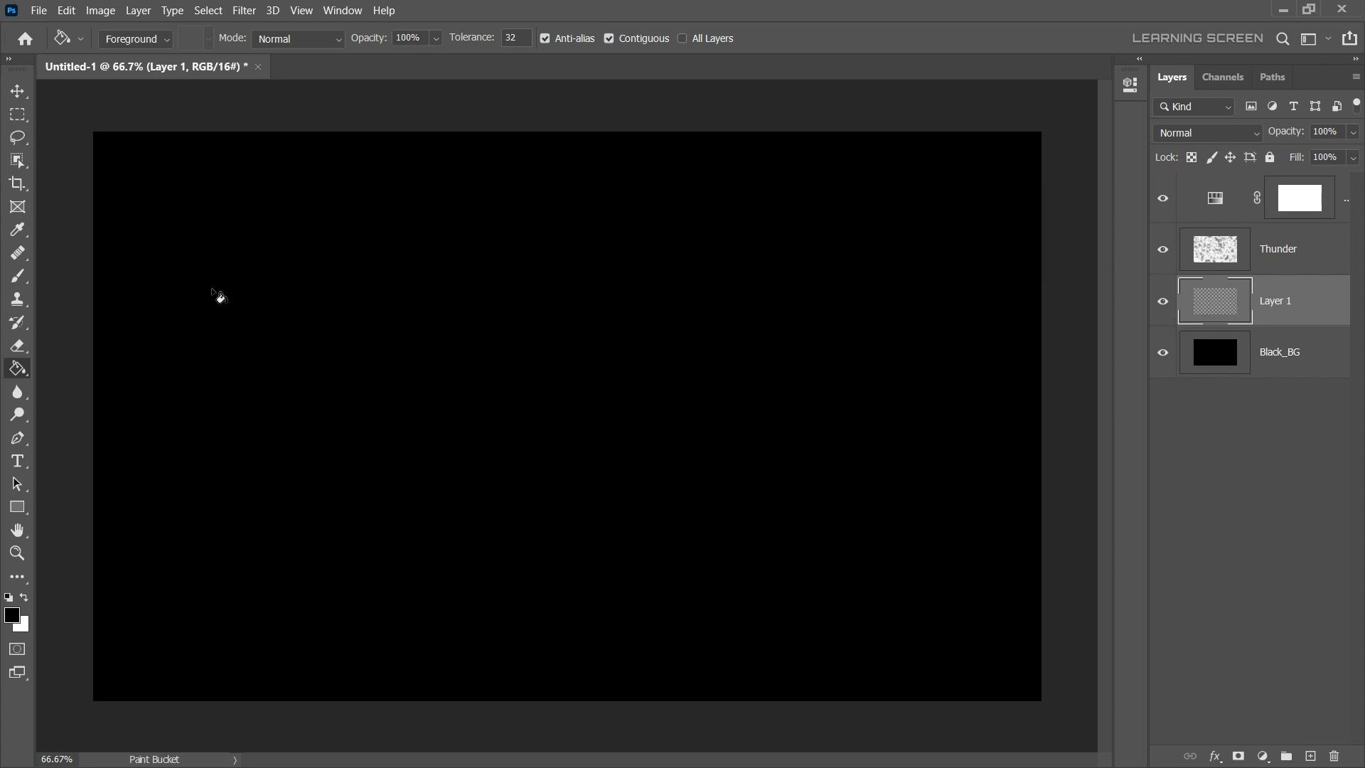
click(18, 276)
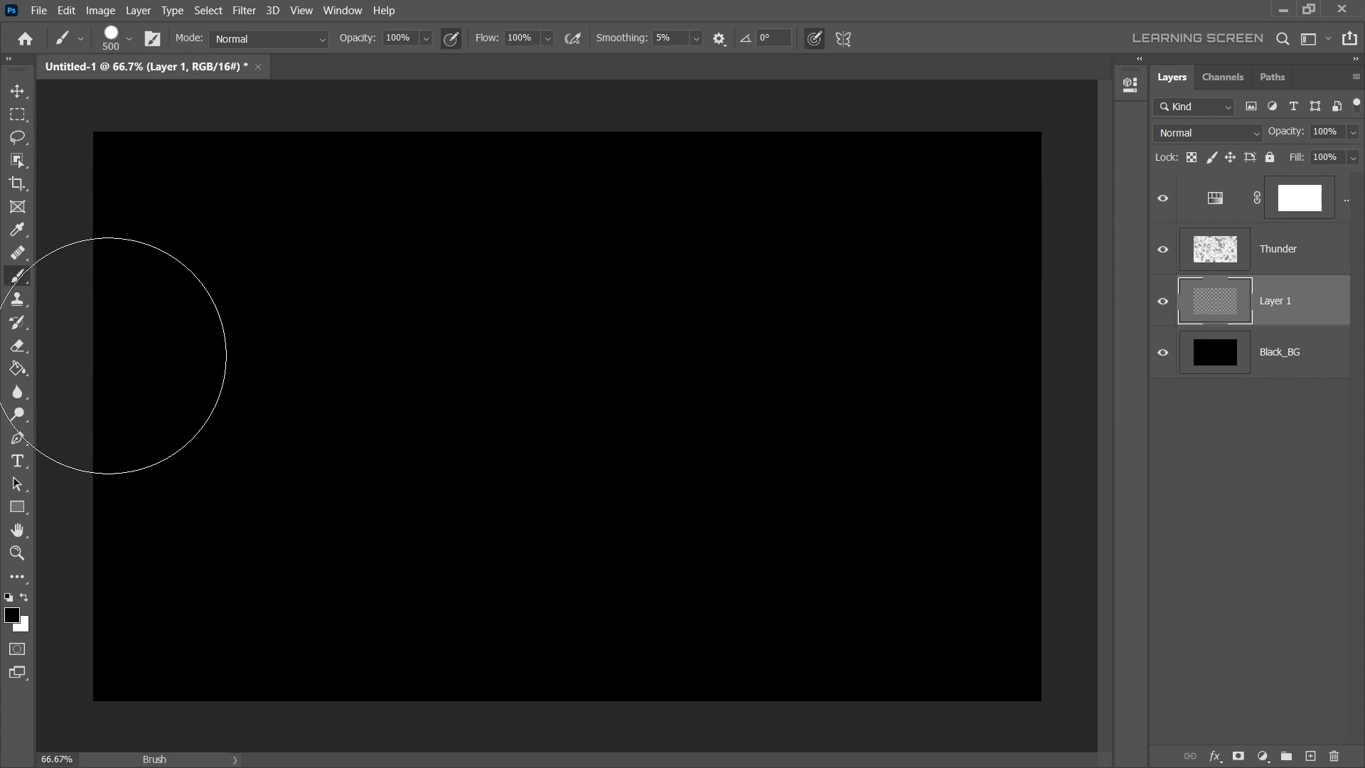
click(24, 597)
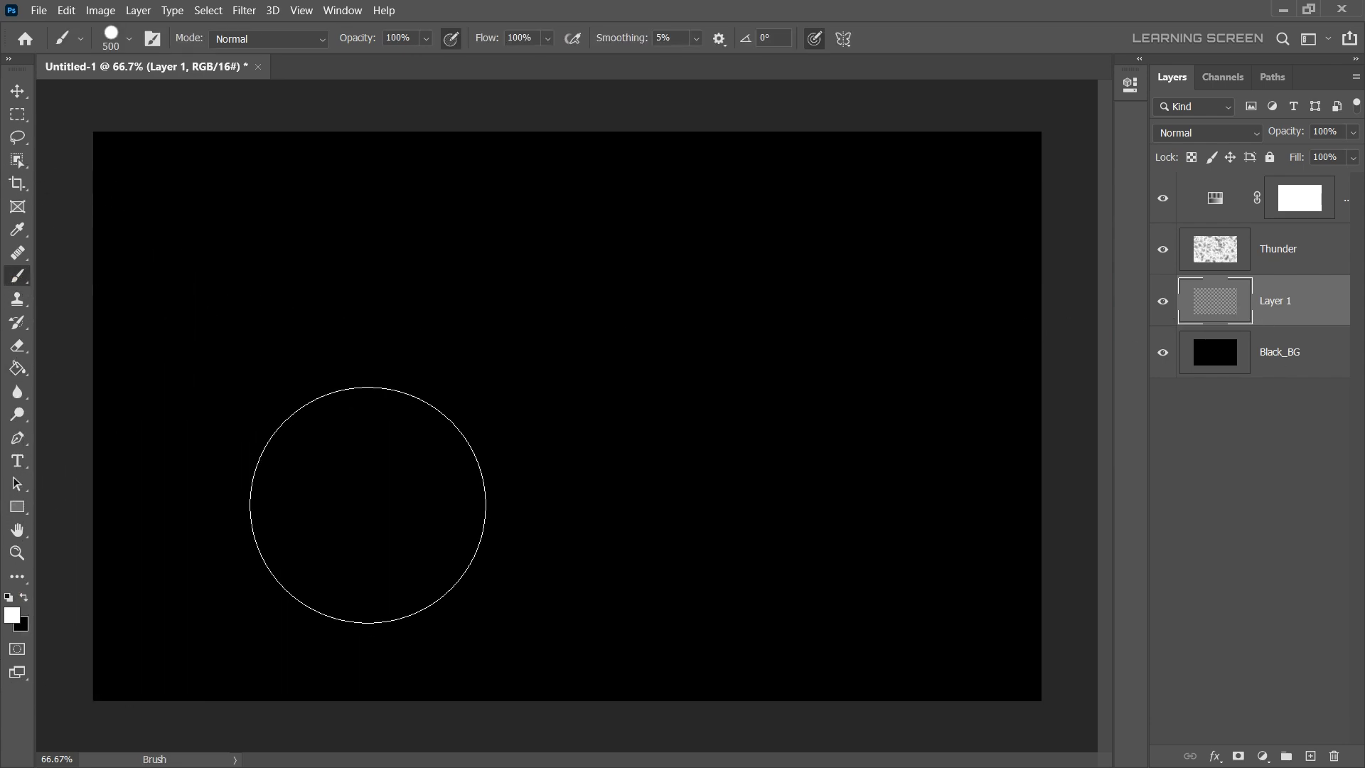
right_click(477, 376)
drag(583, 431, 544, 432)
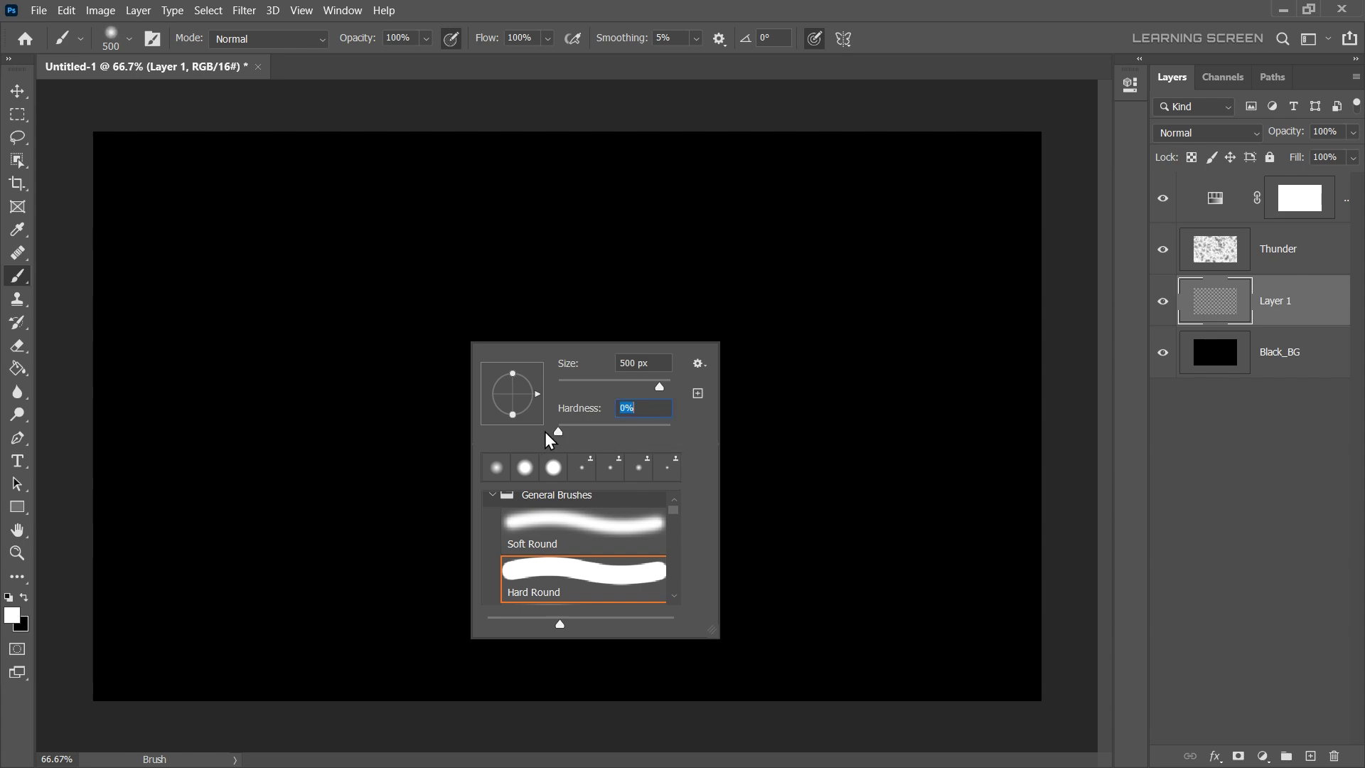
click(548, 37)
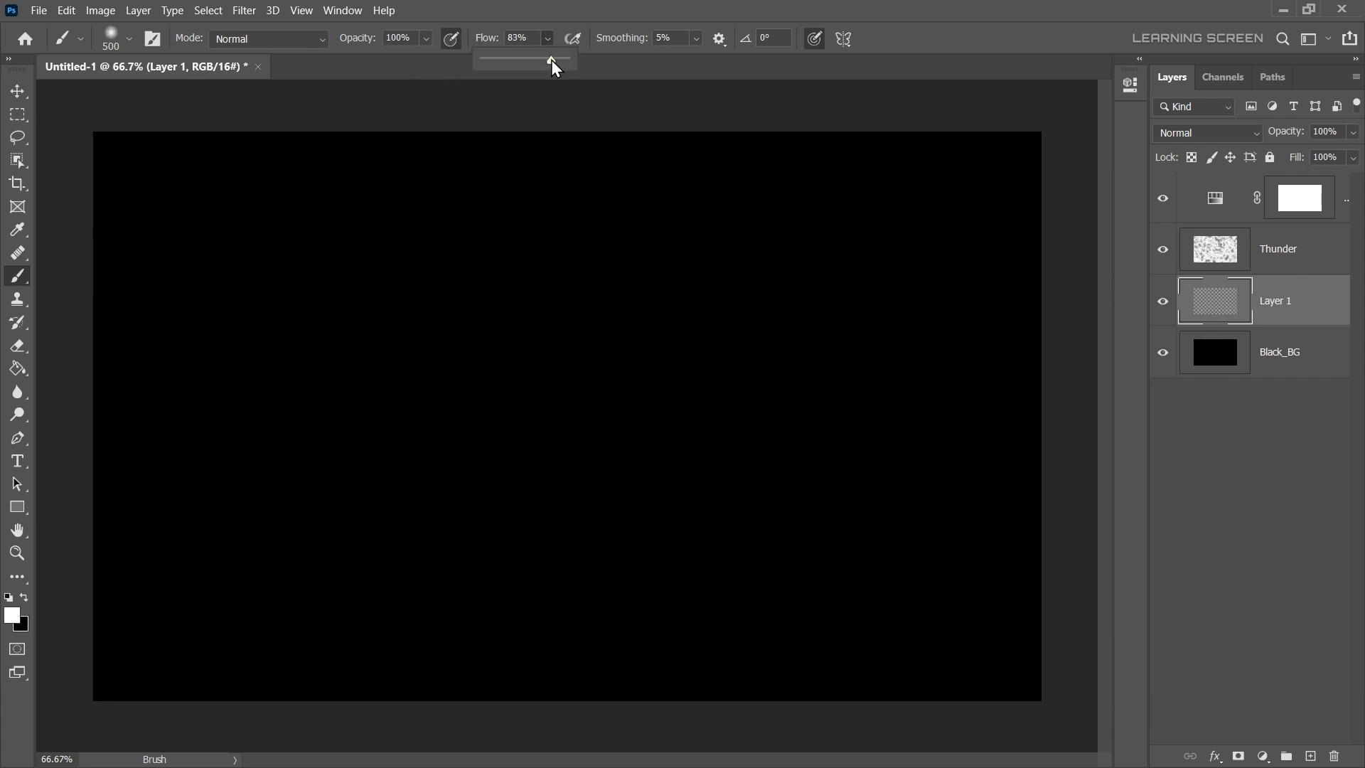
click(426, 39)
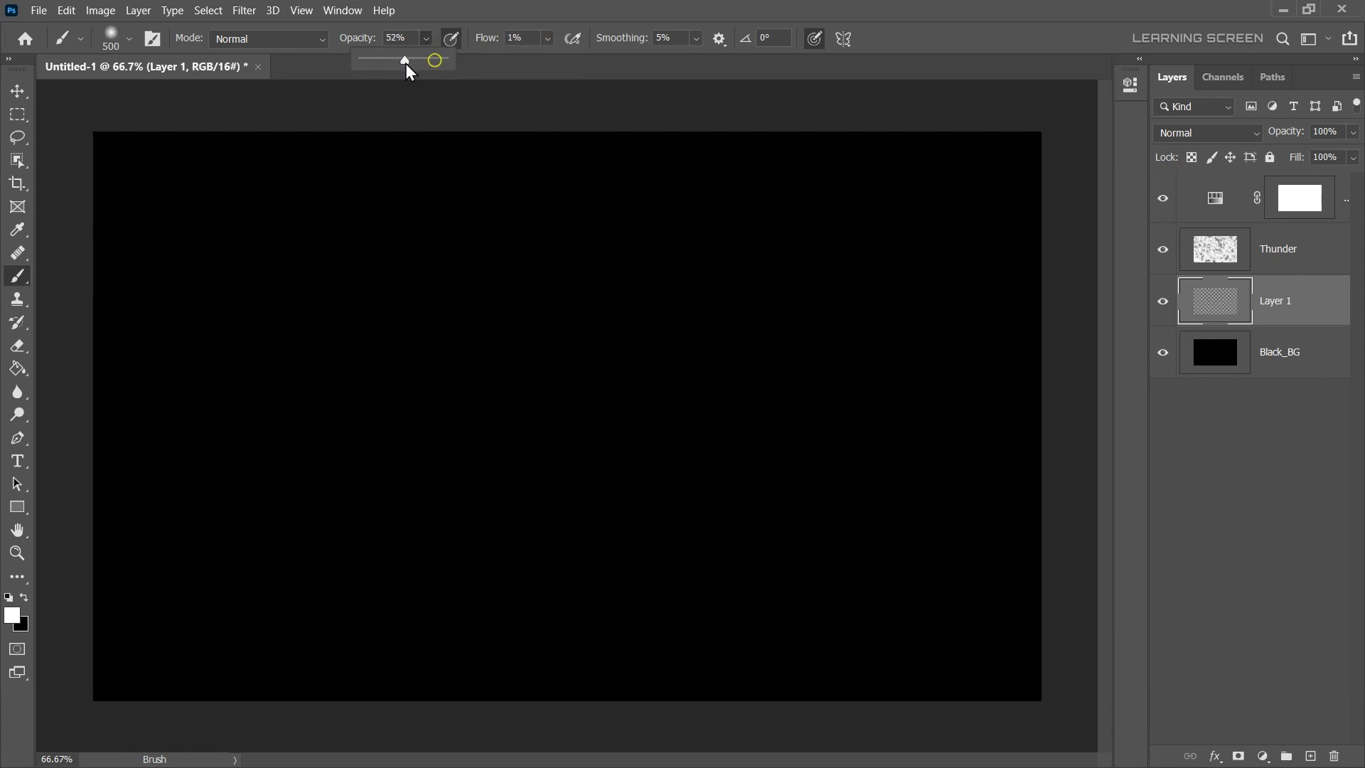
drag(368, 61, 367, 61)
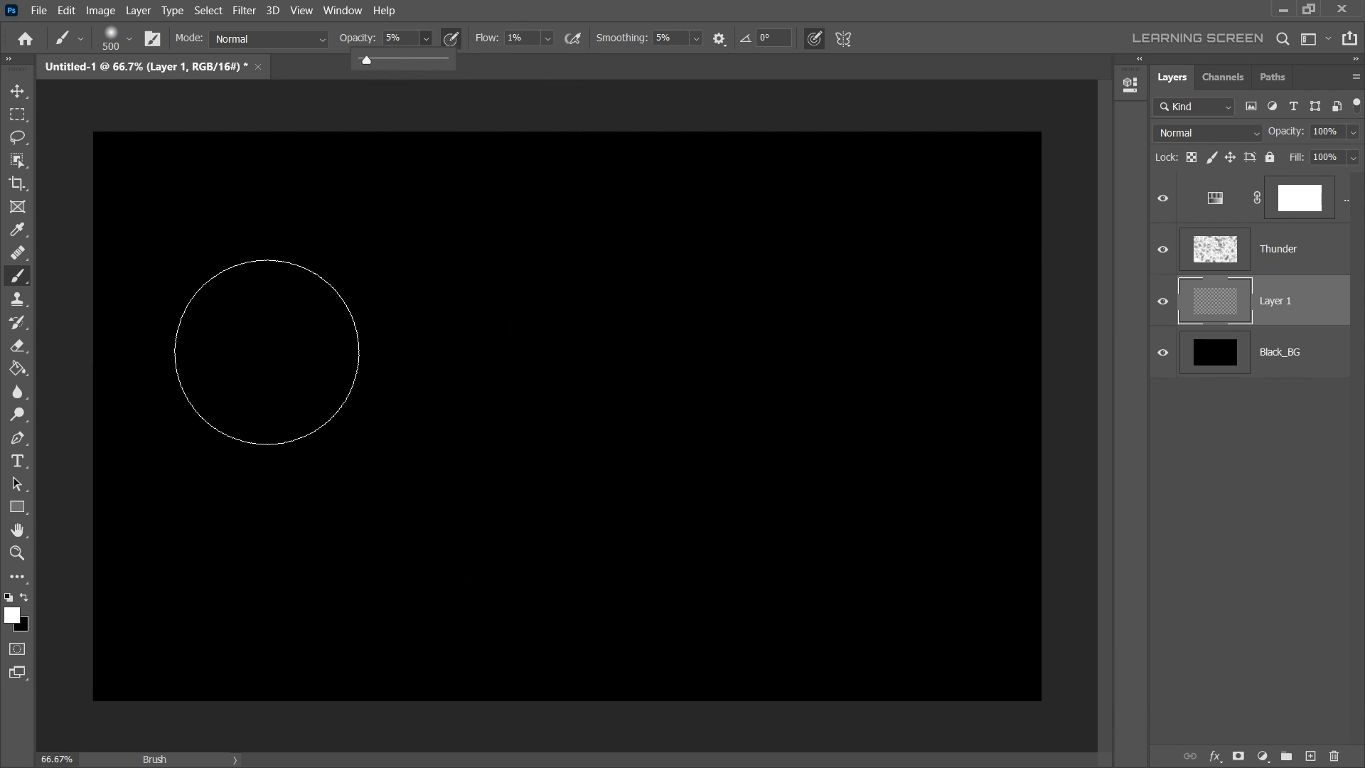
mouse_move(267, 345)
mouse_down()
mouse_move(362, 419)
mouse_move(548, 444)
mouse_move(731, 380)
mouse_move(571, 427)
mouse_move(341, 353)
mouse_up()
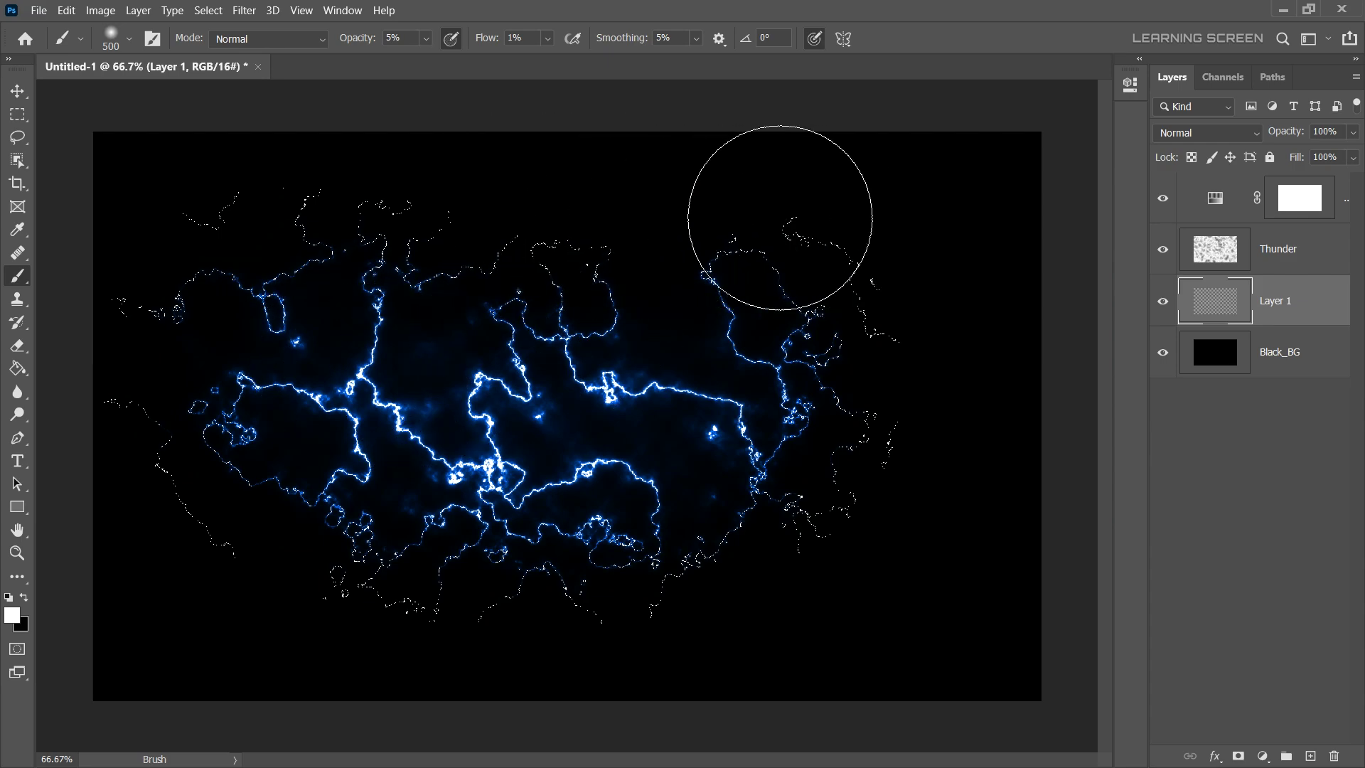
mouse_move(779, 218)
mouse_down()
mouse_move(859, 189)
mouse_move(883, 365)
mouse_move(817, 533)
mouse_move(839, 498)
mouse_up()
Apply a 0.2-pixel Gaussian Blur to the Thunder layer
click(1226, 246)
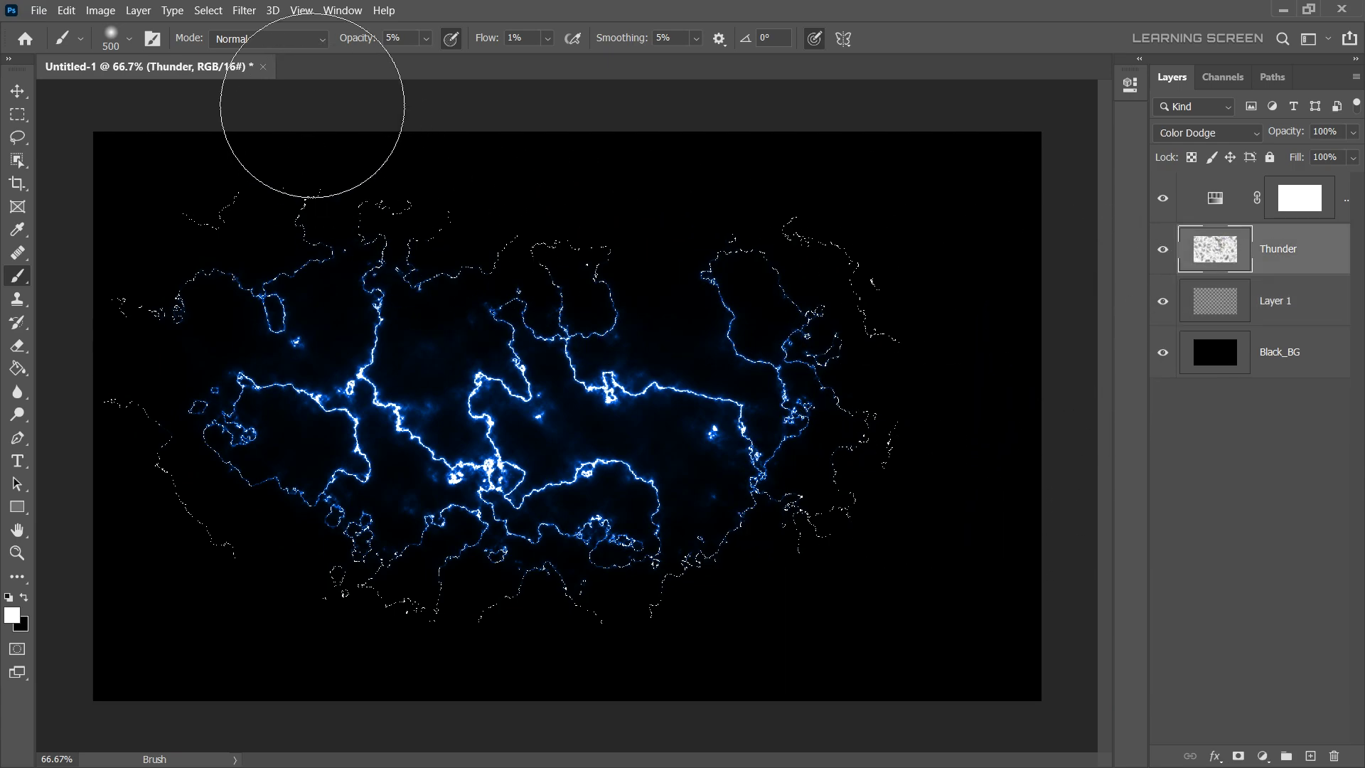
click(248, 14)
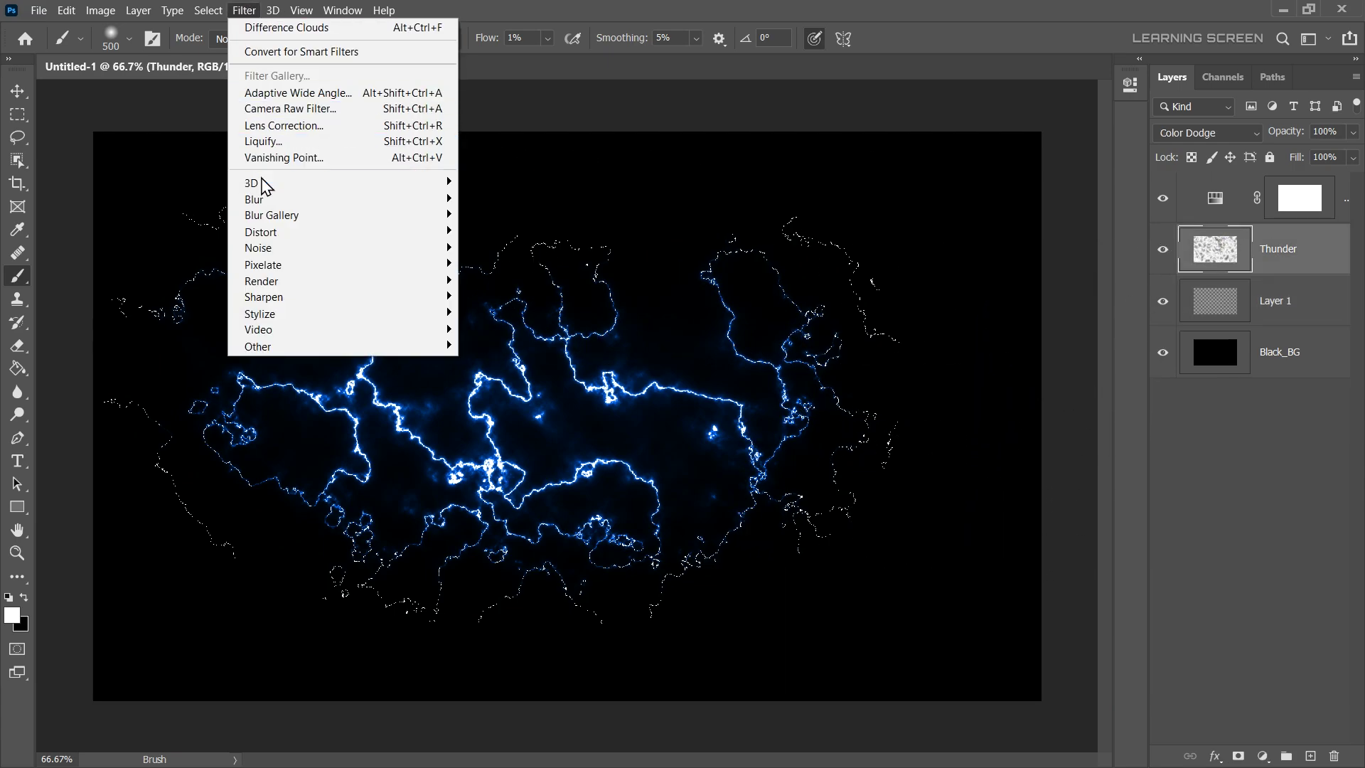
mouse_move(261, 199)
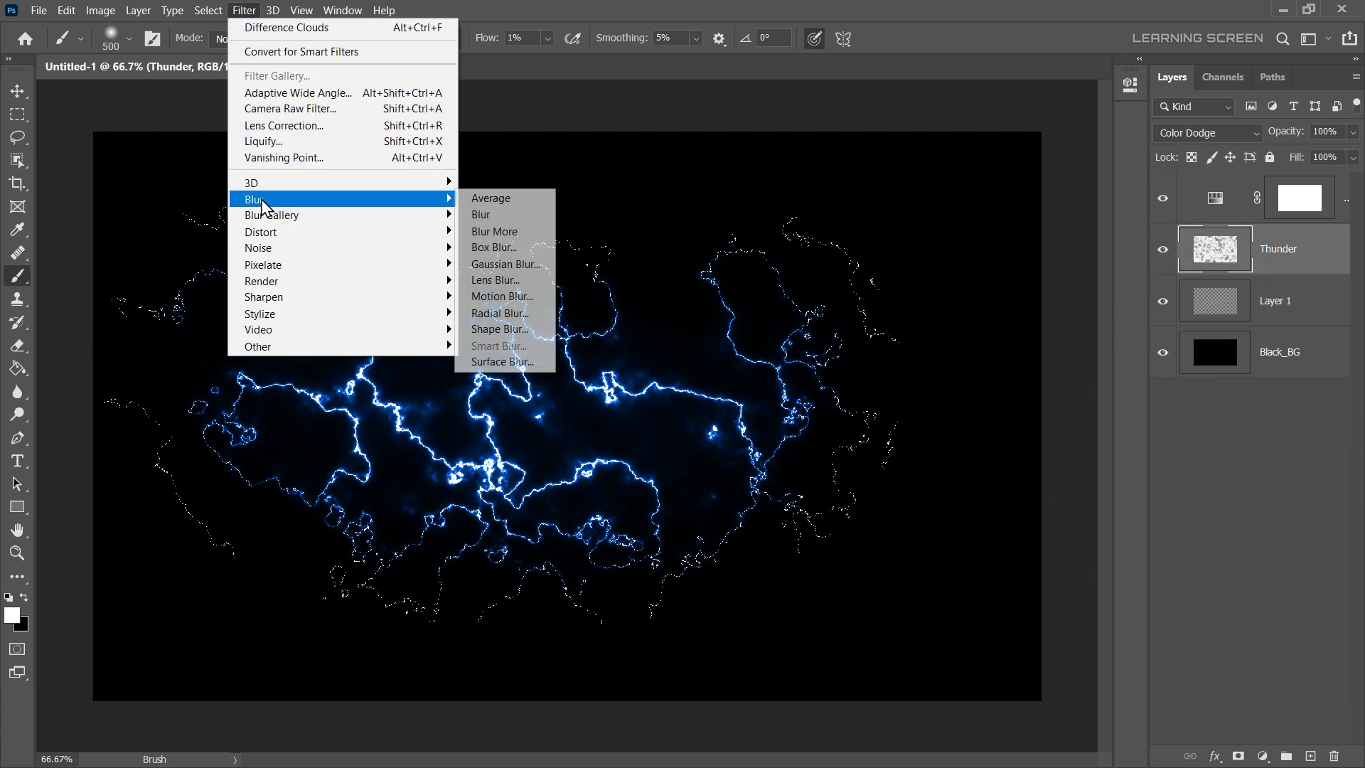
click(506, 265)
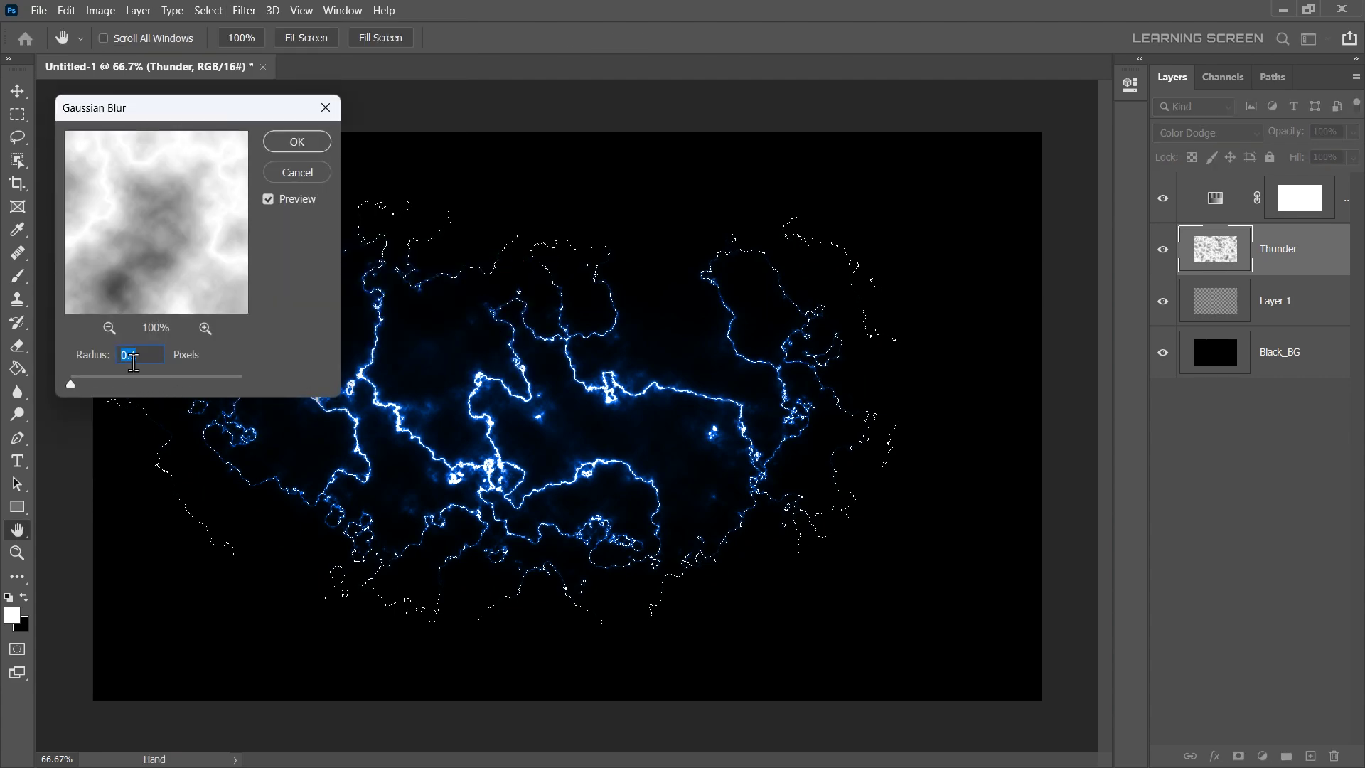
drag(71, 385, 74, 385)
click(297, 143)
Paint more white on Layer 1 with a 250-pixel brush along the bottom and right side
key(b)
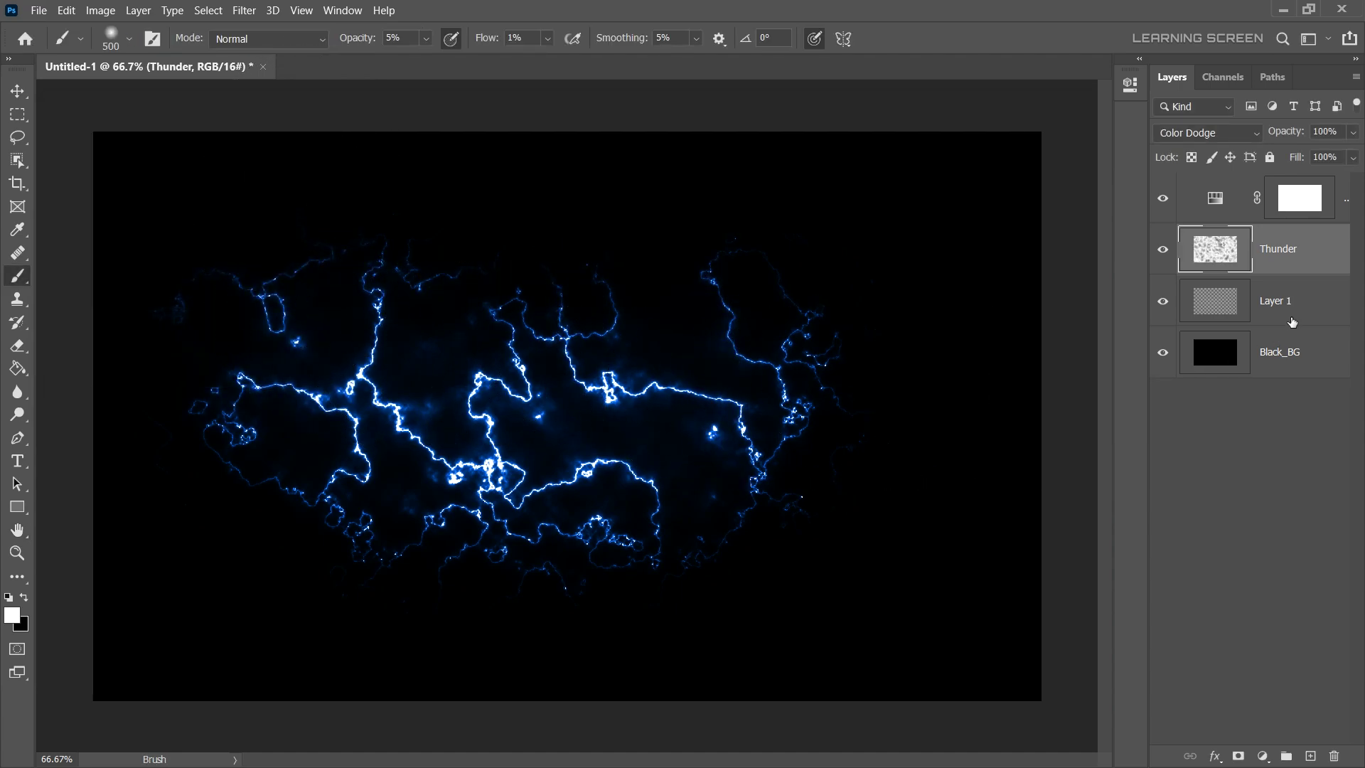
click(1260, 315)
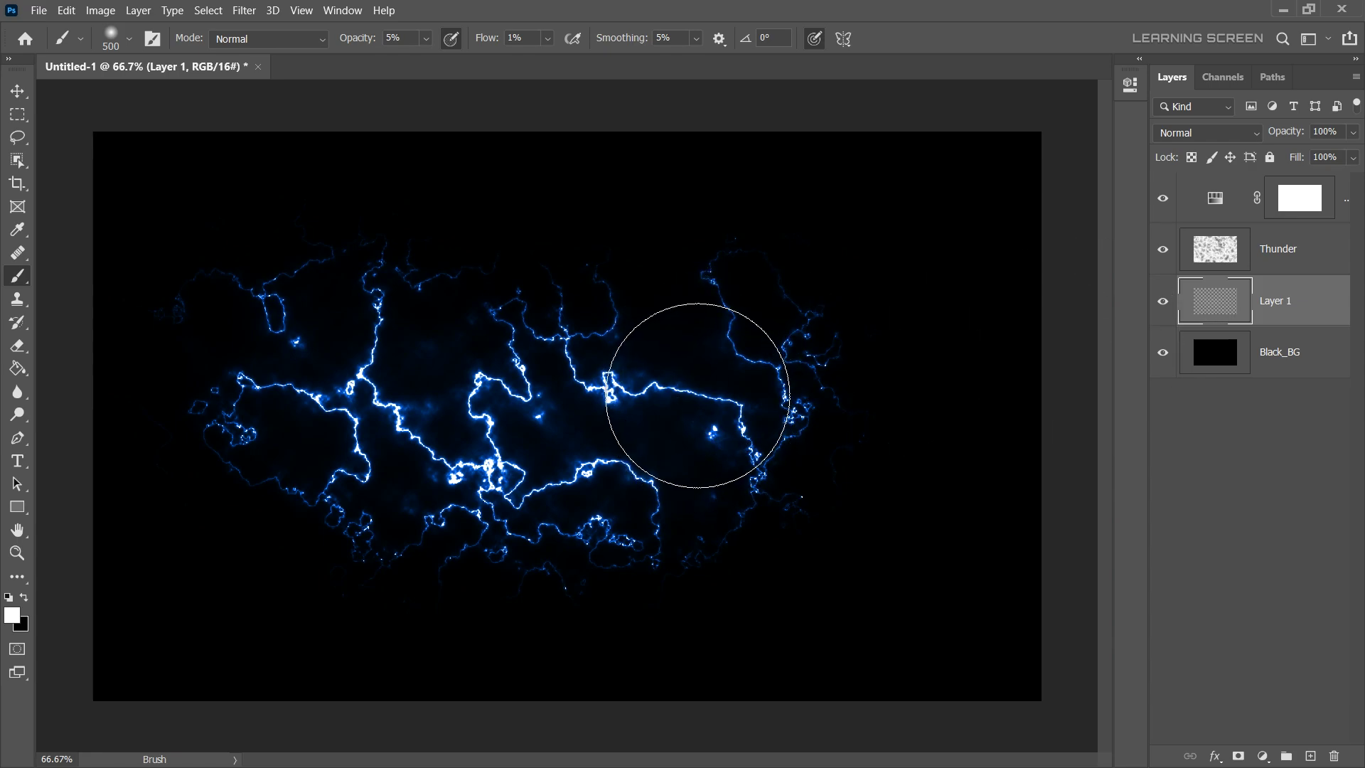
key(bracketleft)
key(bracketleft)
key(bracketleft)
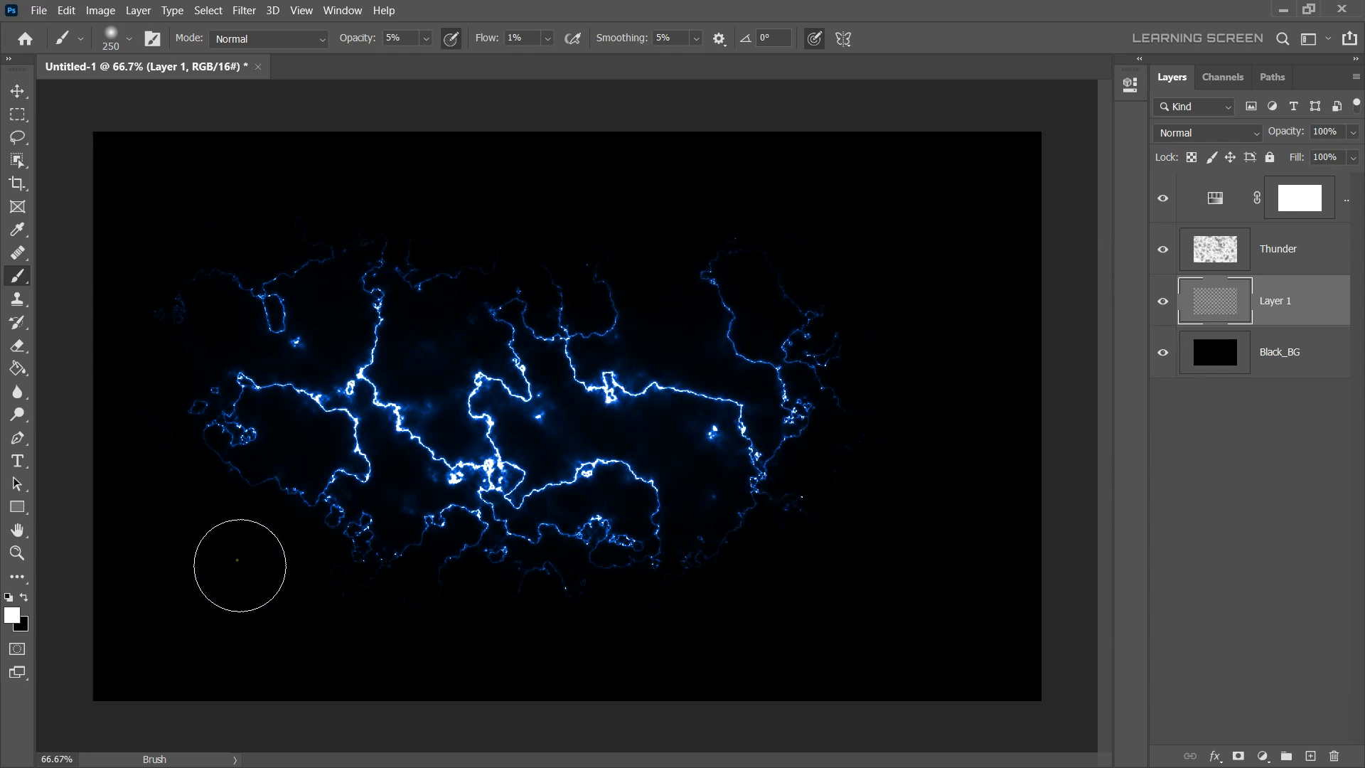
mouse_move(237, 567)
mouse_down()
mouse_move(509, 587)
mouse_move(830, 491)
mouse_move(884, 270)
mouse_move(872, 369)
mouse_move(661, 498)
mouse_move(628, 498)
mouse_move(691, 433)
mouse_up()
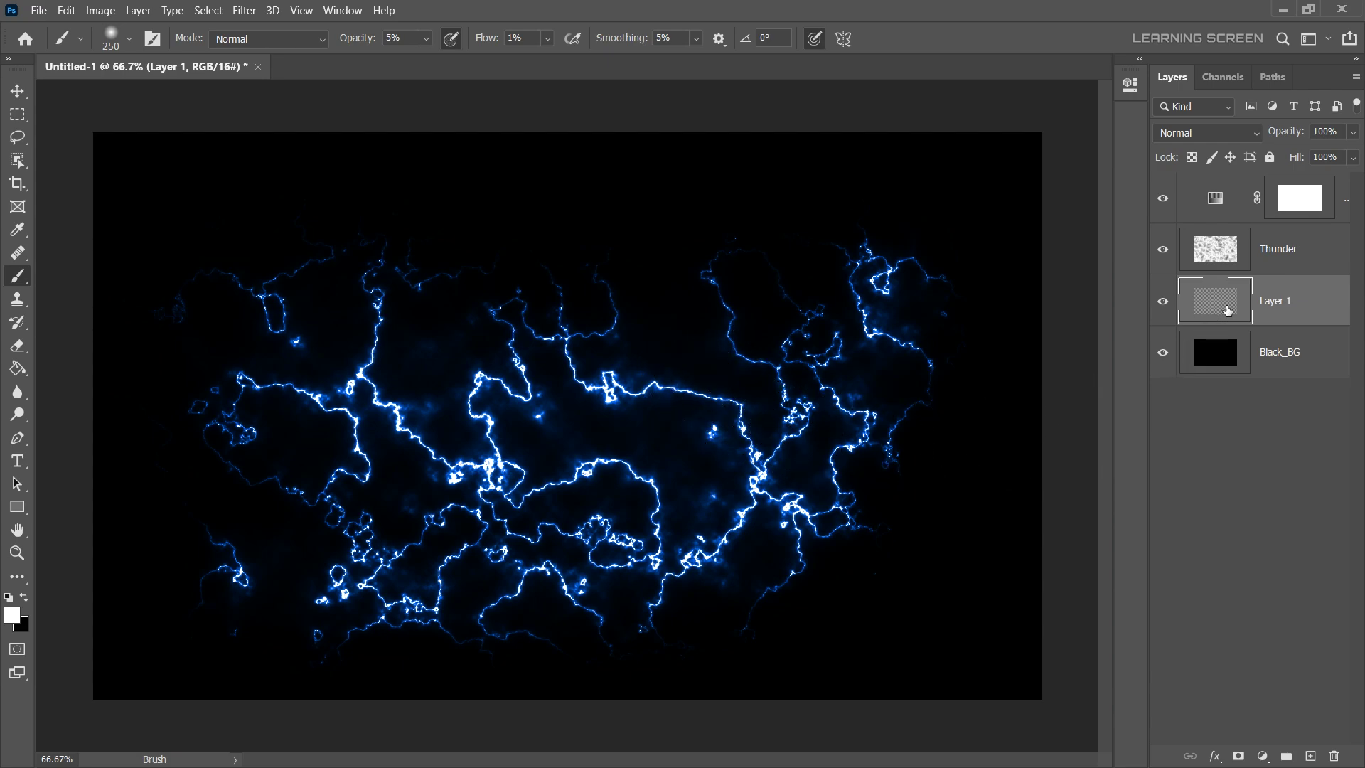
Delete the painted Layer 1 and add a white text layer reading LS
click(1333, 755)
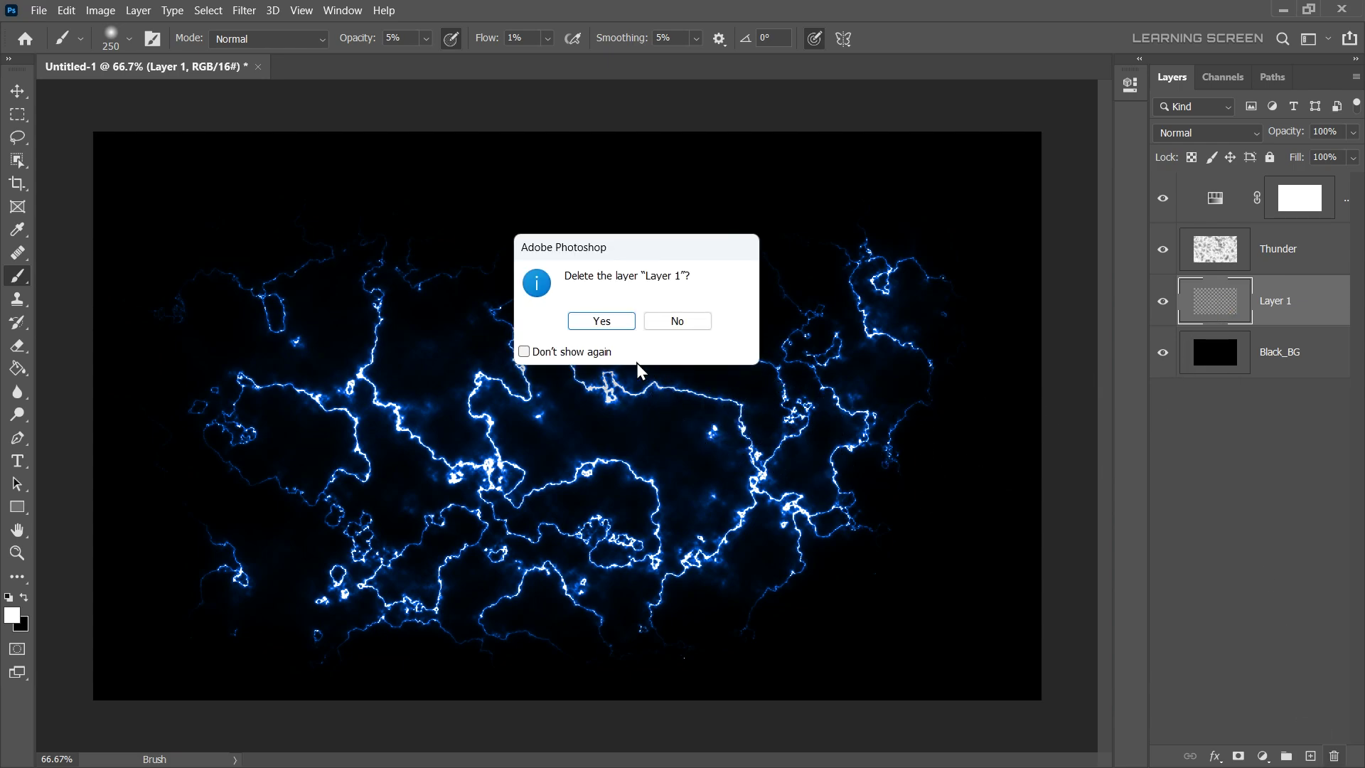
click(595, 324)
click(18, 460)
click(437, 412)
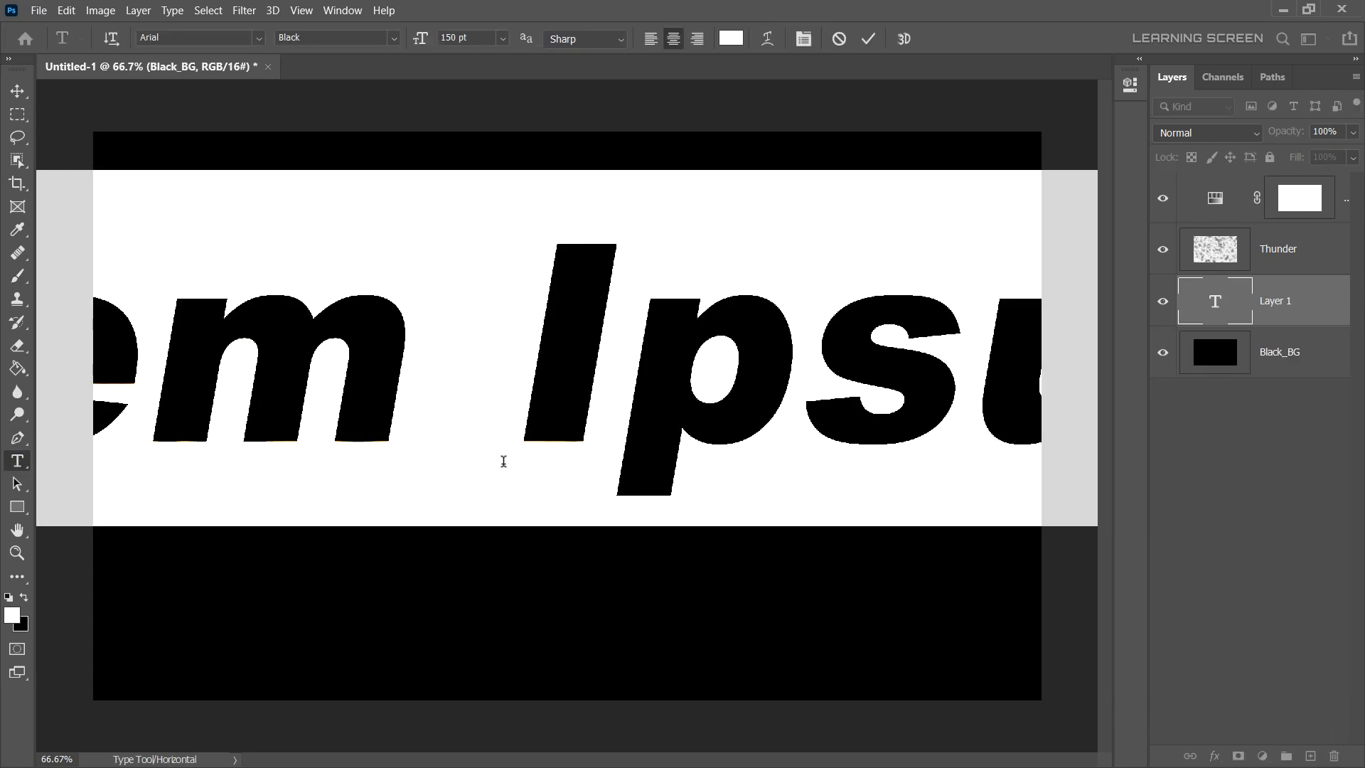
text(LS)
key(ctrl+Return)
Move the LS text to the centre of the canvas
key(v)
drag(542, 344, 685, 390)
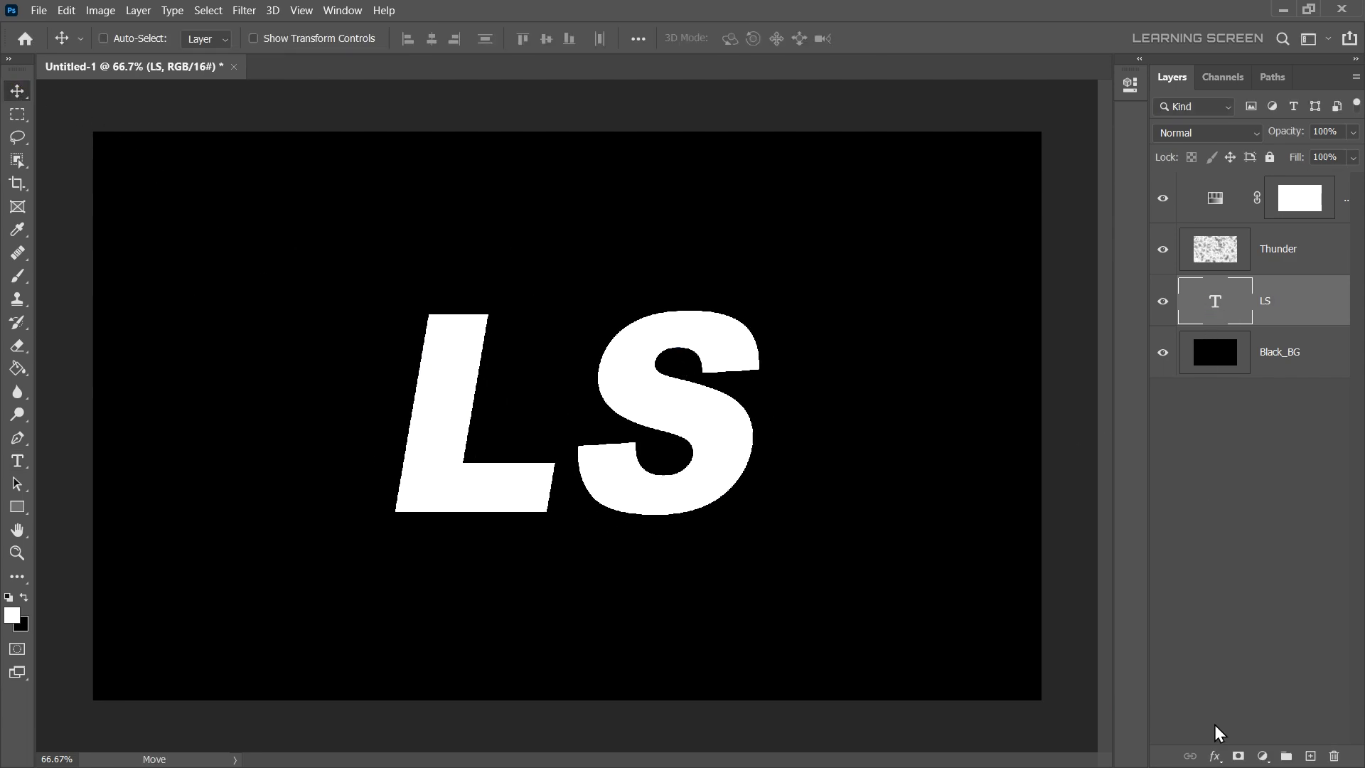
click(1215, 755)
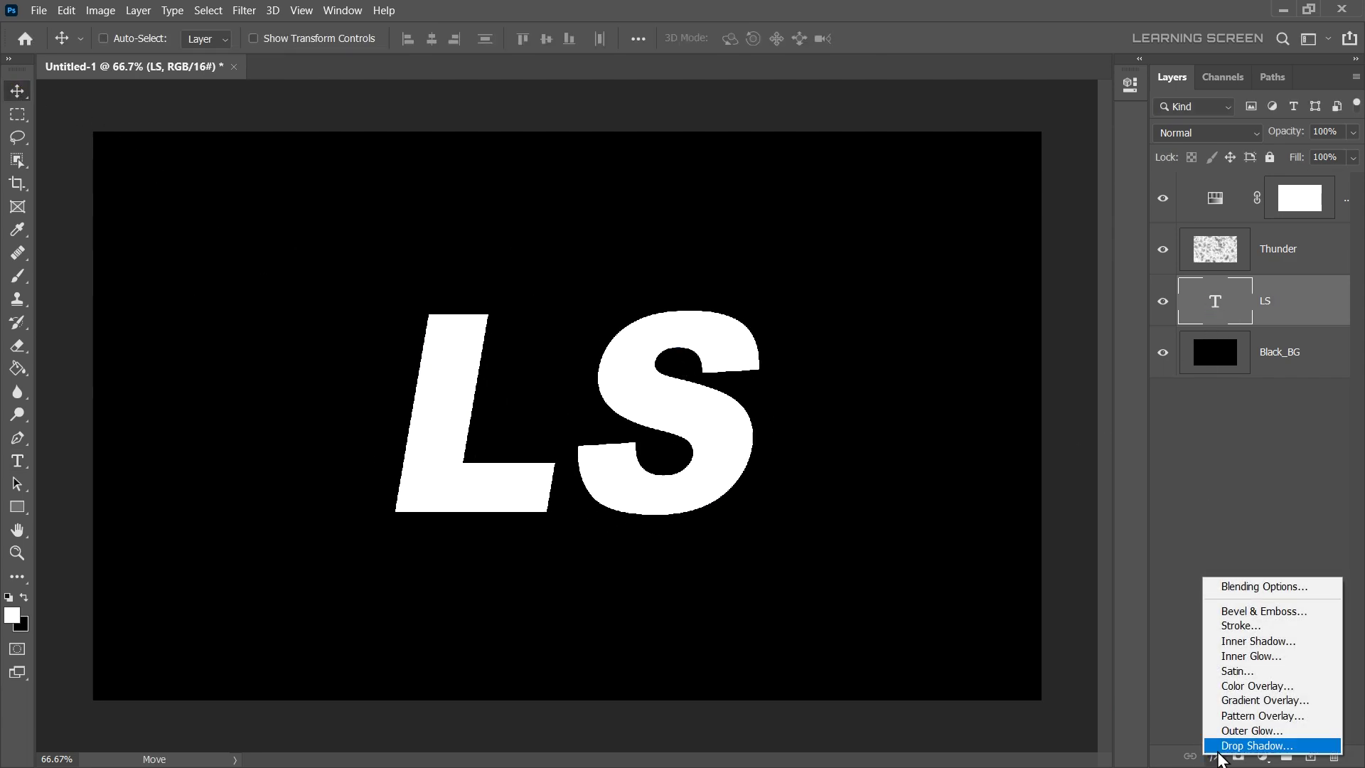
Give the LS text an Outer Glow with 2% opacity, 117 px size, 37% range and linear contour
click(1254, 732)
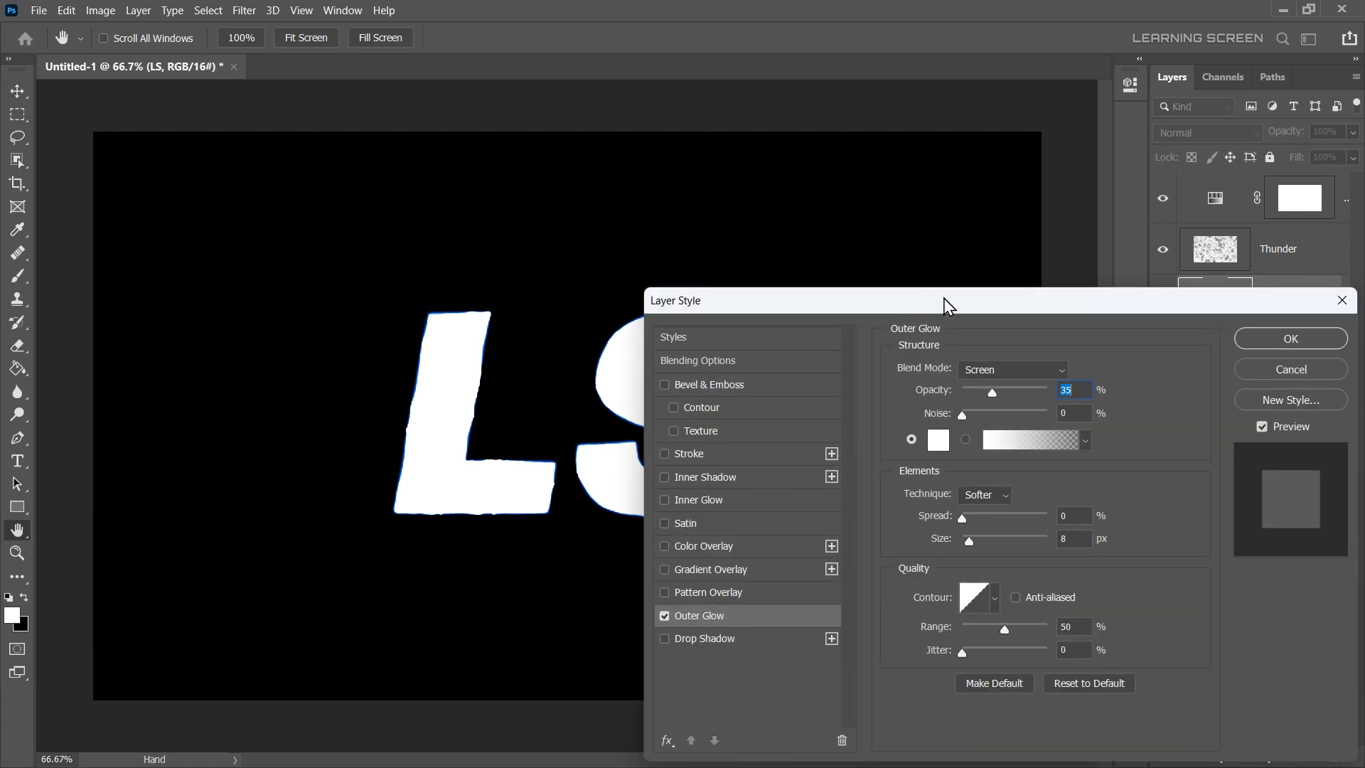
drag(954, 300, 946, 204)
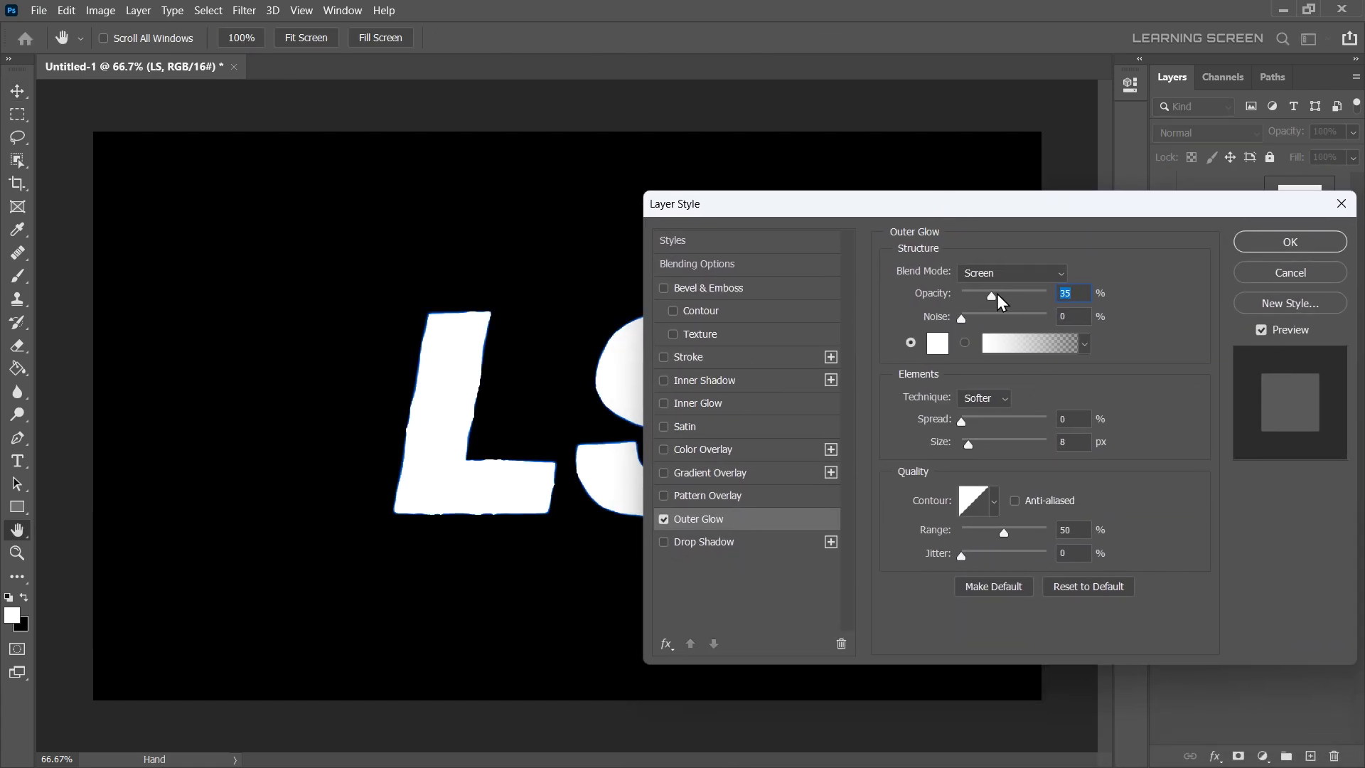
drag(990, 293, 963, 294)
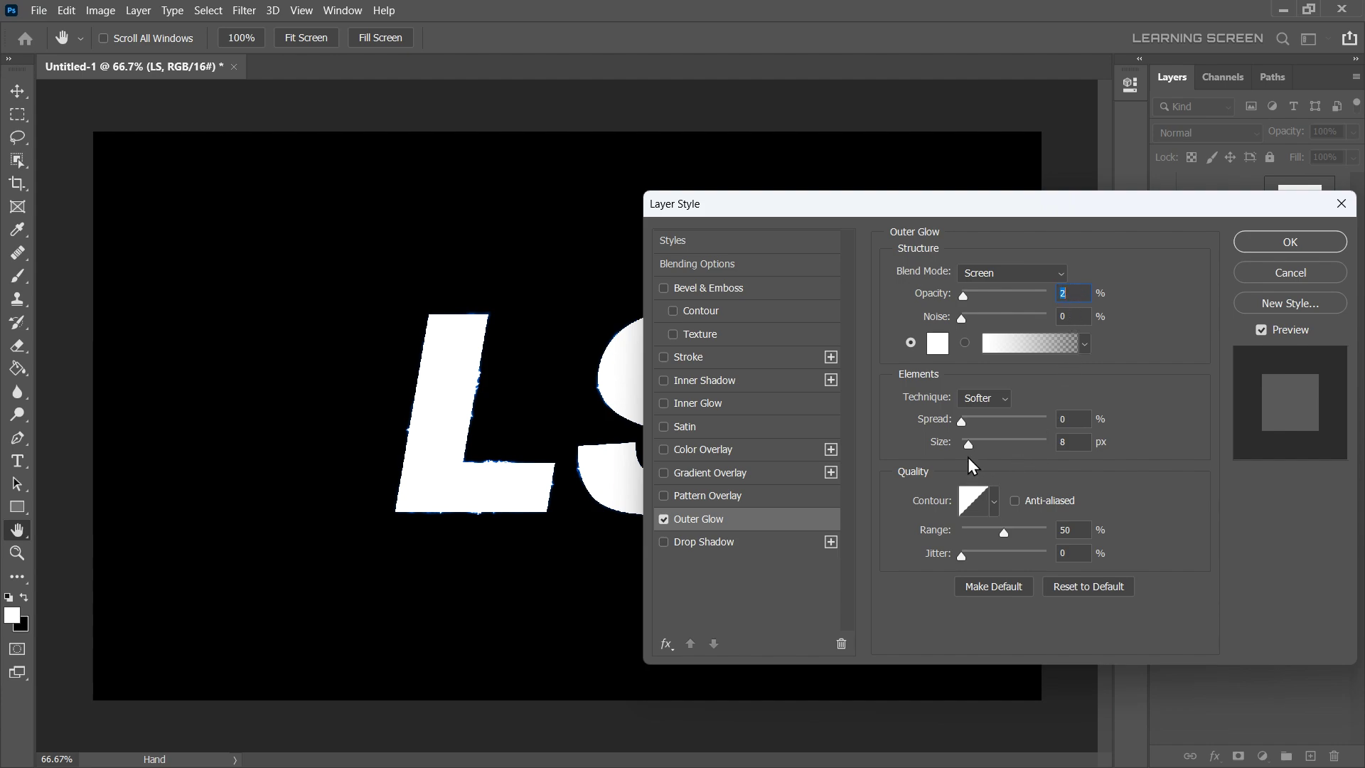
drag(970, 445, 1005, 442)
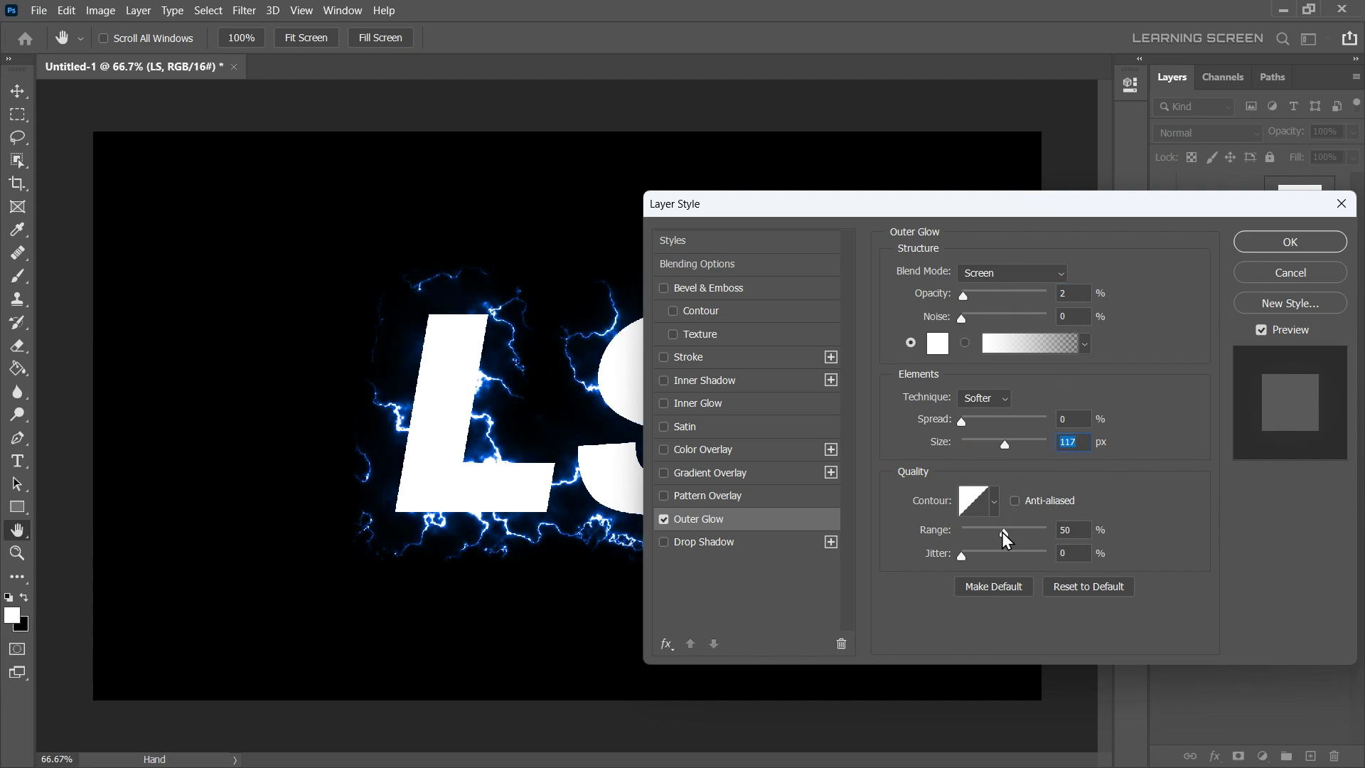
mouse_move(1002, 532)
mouse_down()
mouse_move(1017, 531)
mouse_move(961, 532)
mouse_move(993, 532)
mouse_up()
click(993, 502)
click(1029, 540)
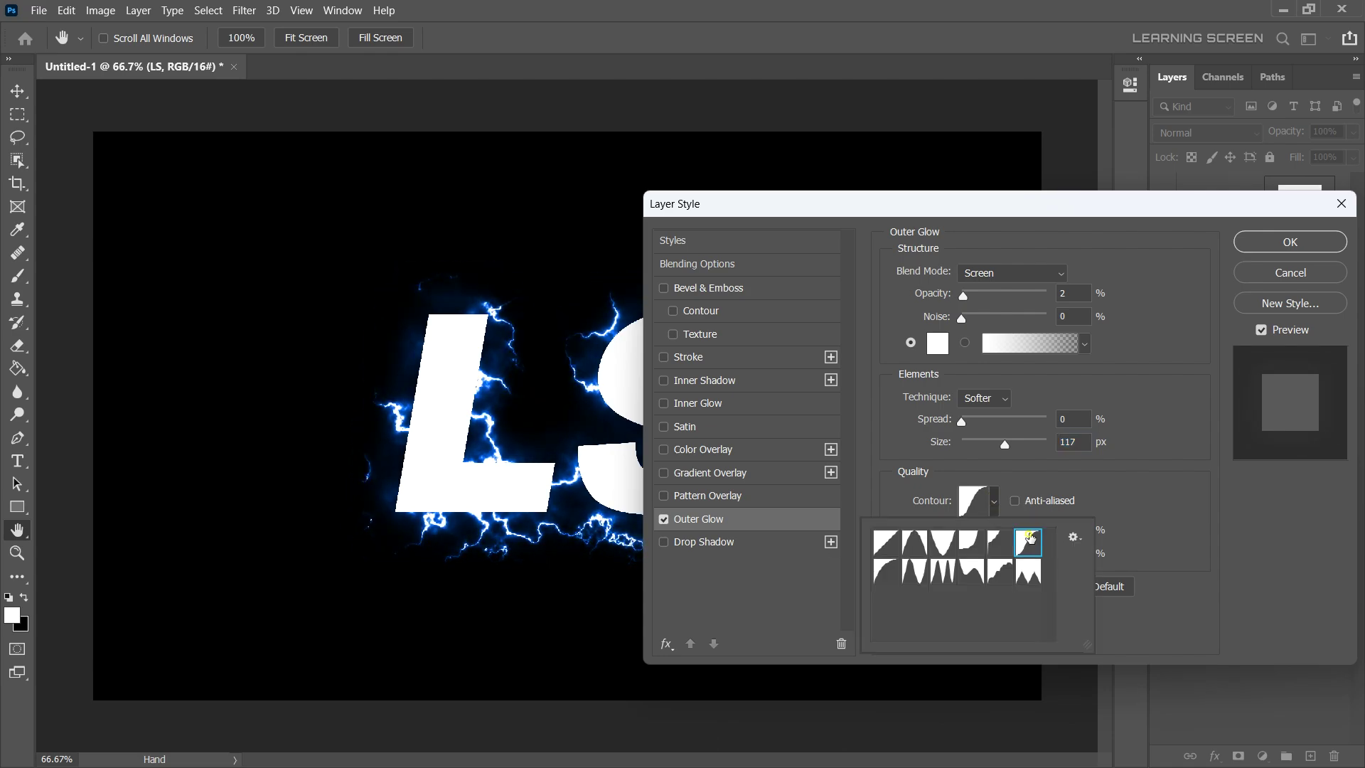
click(885, 543)
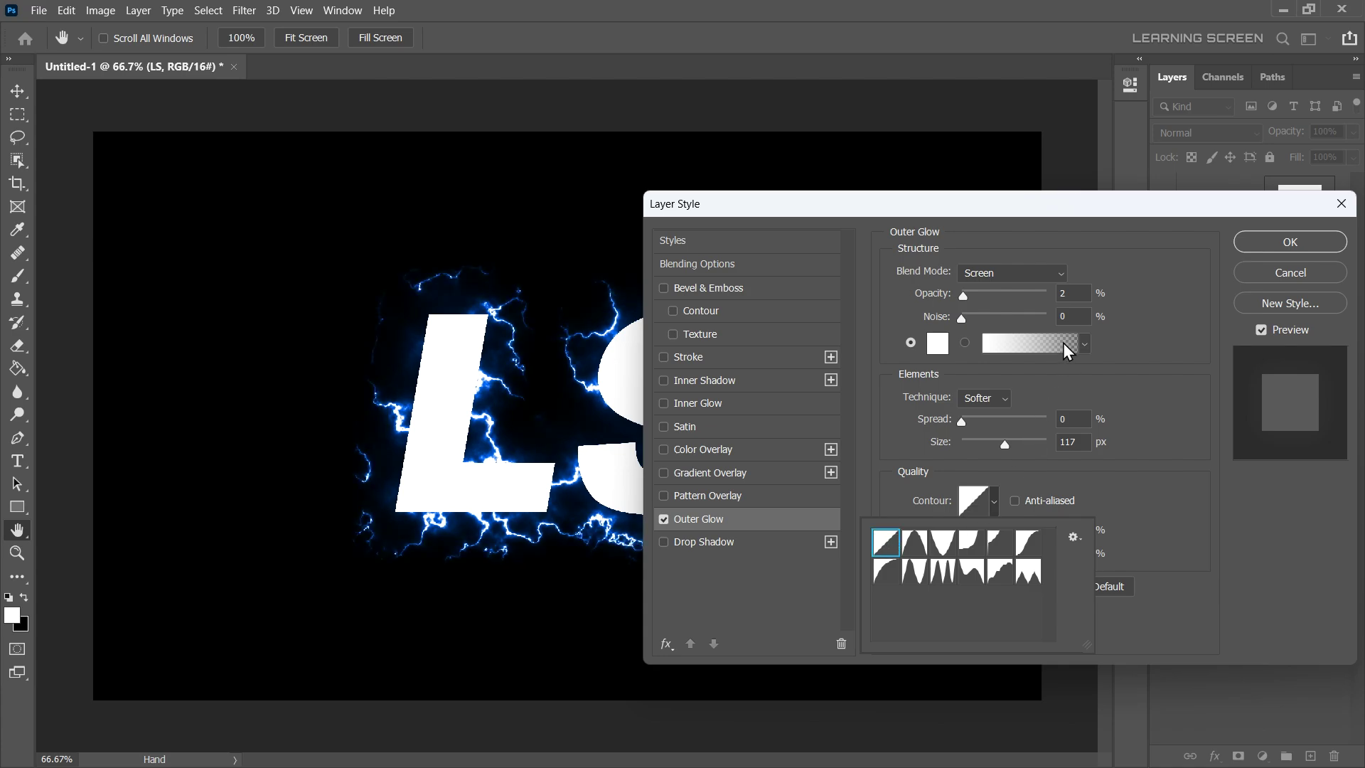
click(1242, 245)
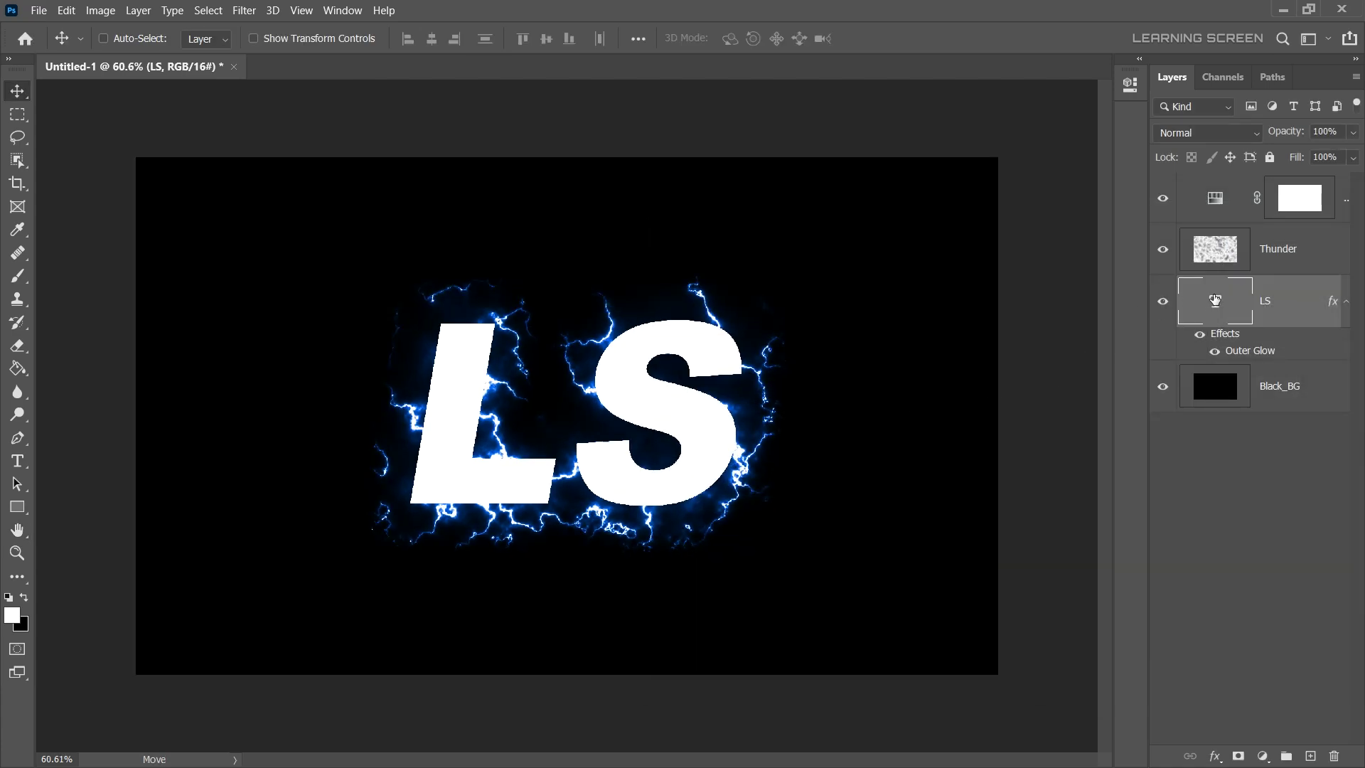
Replace the LS text with HELLO, shrink it, then change the text to 1
double_click(575, 386)
click(575, 387)
key(ctrl+a)
text(H)
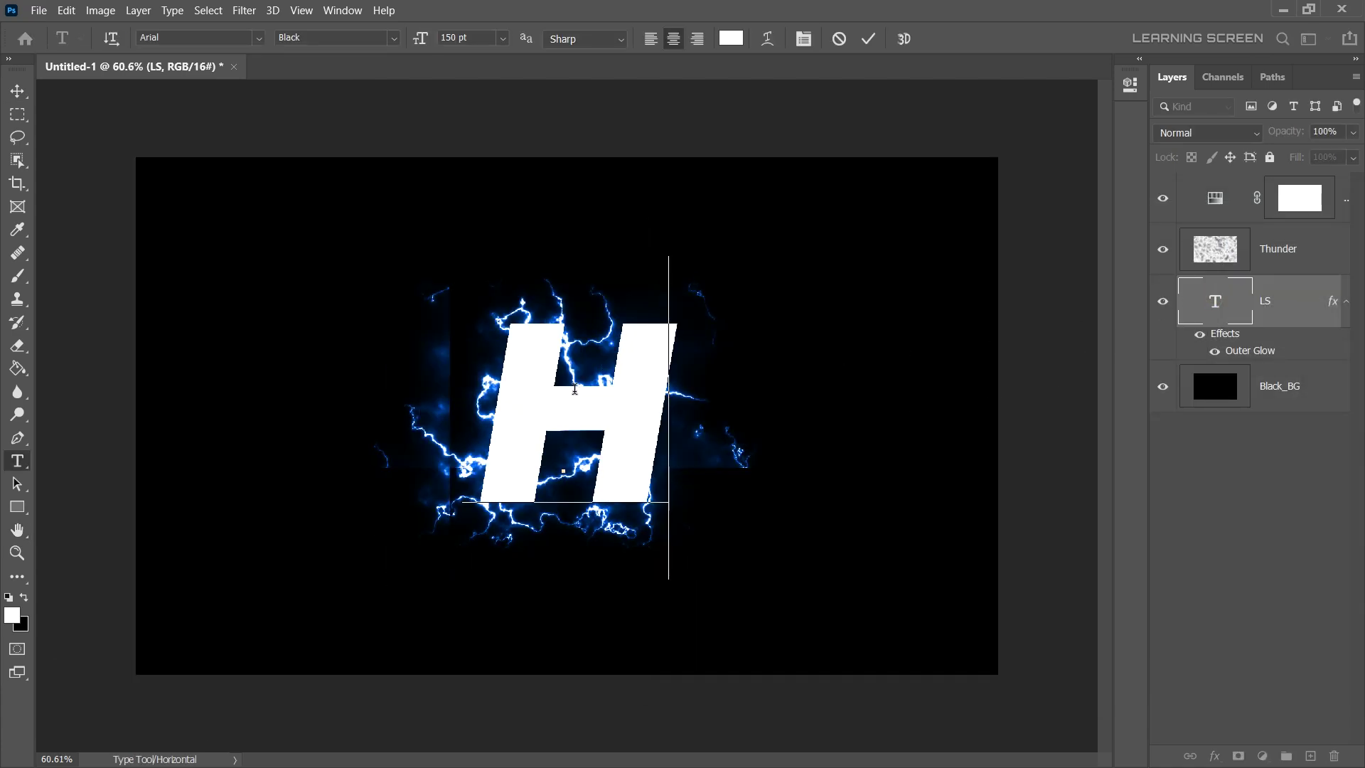
text(ELLO)
key(ctrl+a)
drag(420, 38, 387, 38)
click(17, 90)
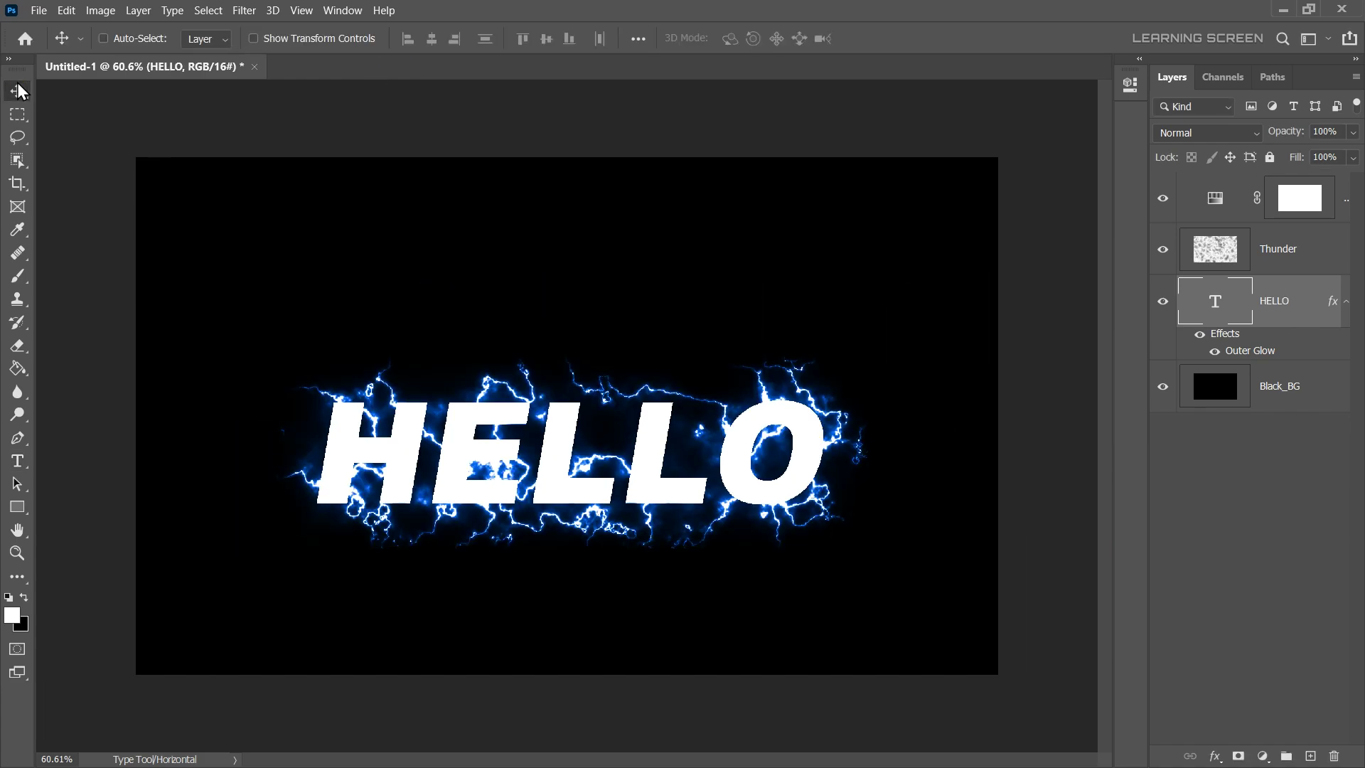
double_click(1214, 302)
text(1)
click(17, 90)
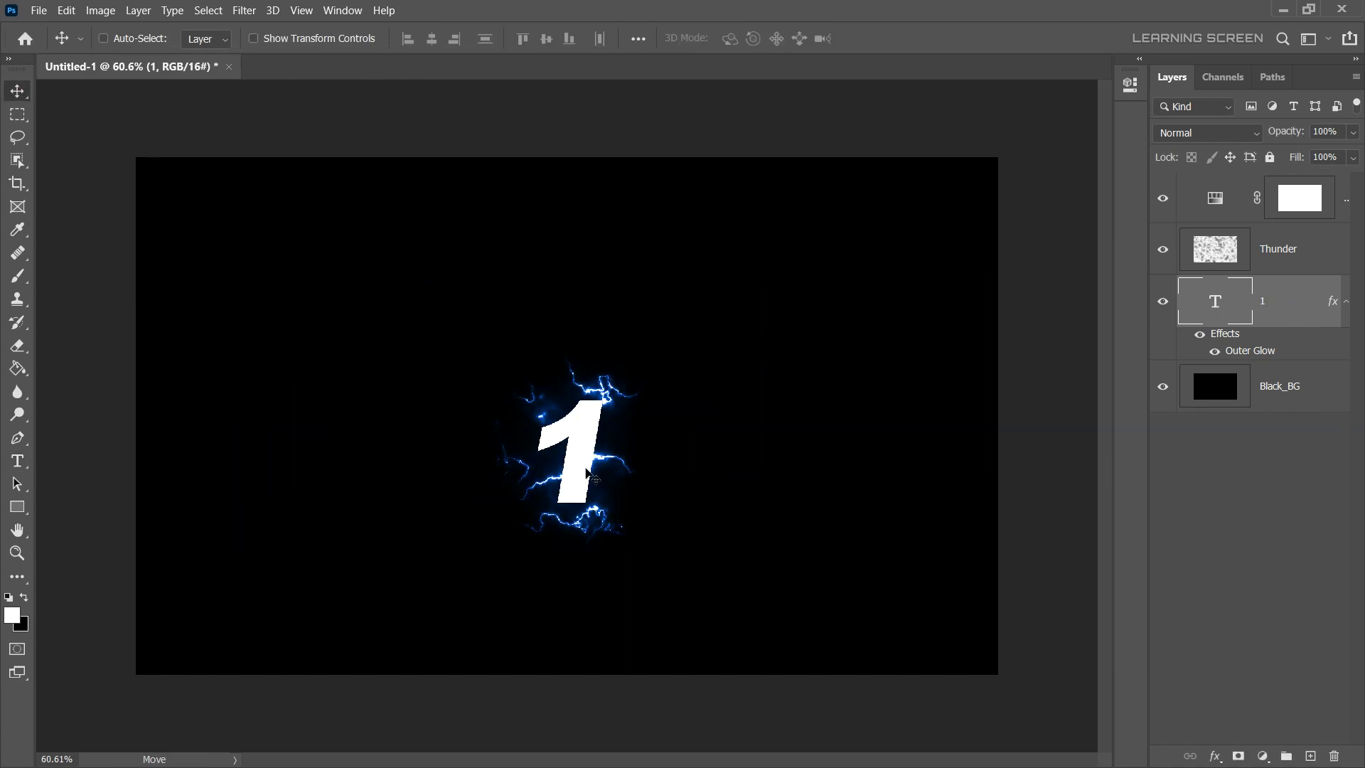
Move the 1 about 88 px up and scale it larger
drag(586, 468, 579, 383)
key(ctrl+t)
drag(610, 334, 658, 256)
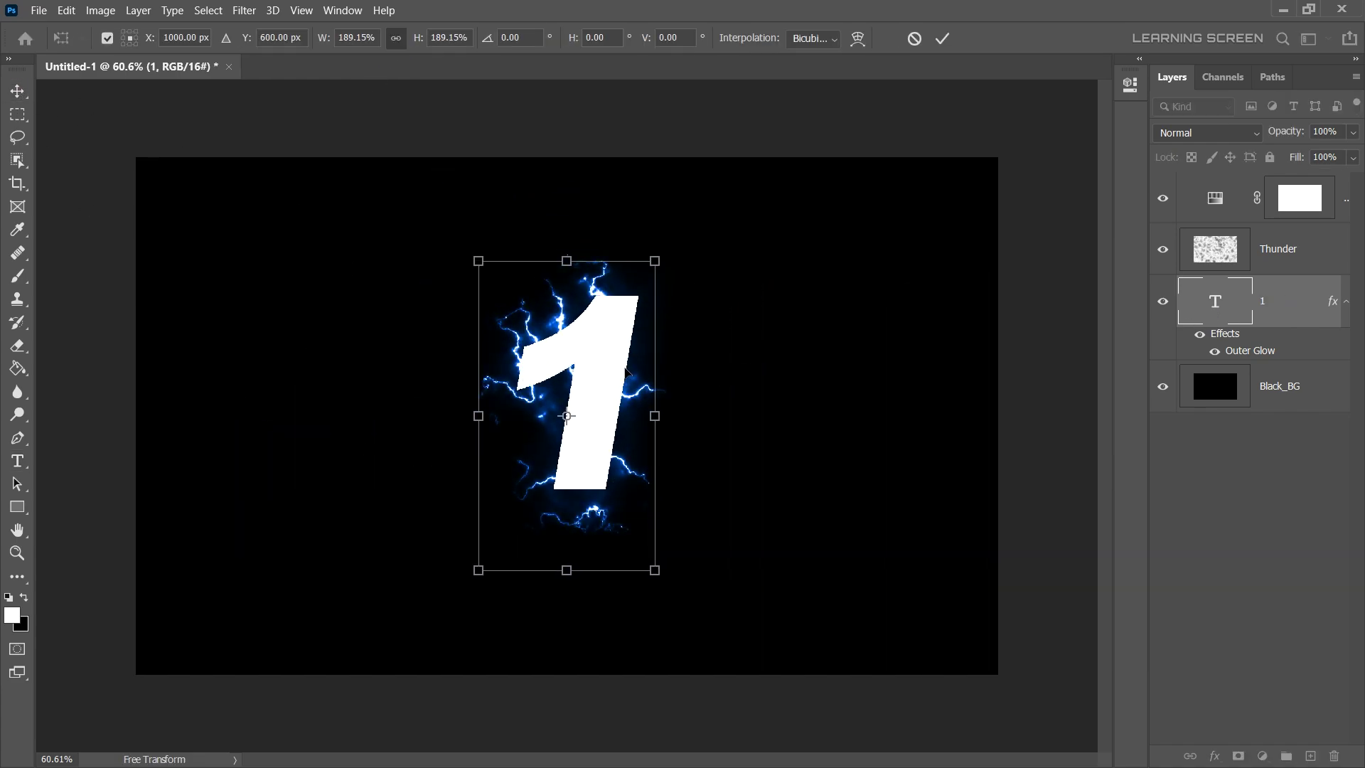
click(1029, 38)
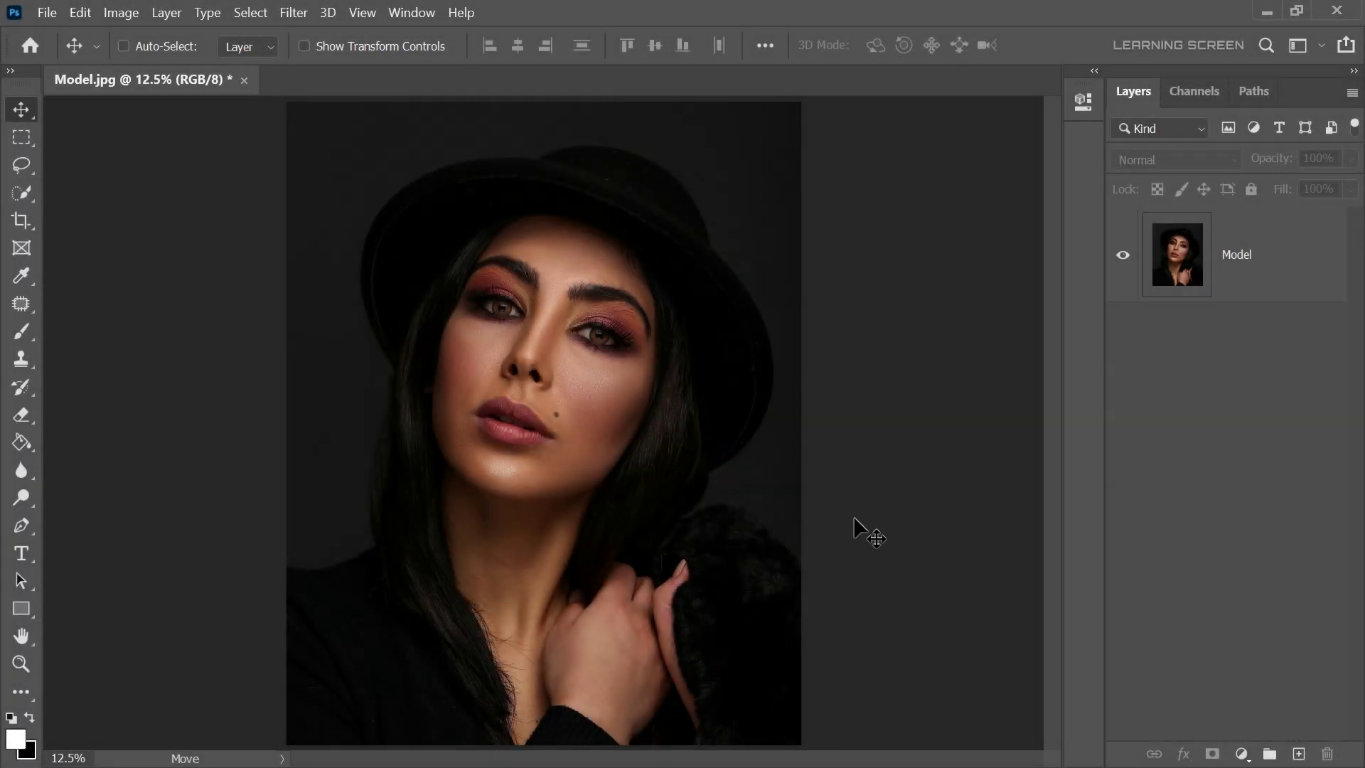
Add a Levels adjustment above the Model layer and Apply Image into its mask with Multiply
click(1257, 267)
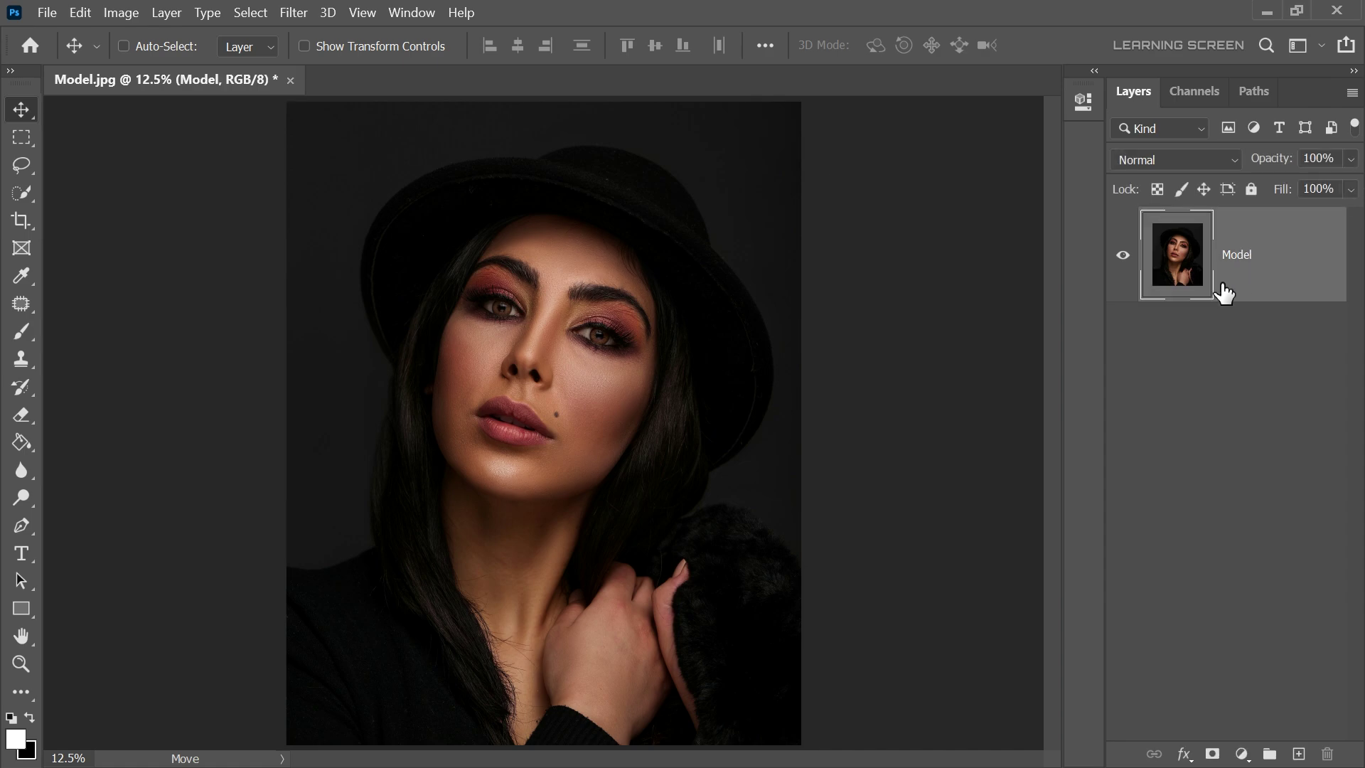
click(1241, 752)
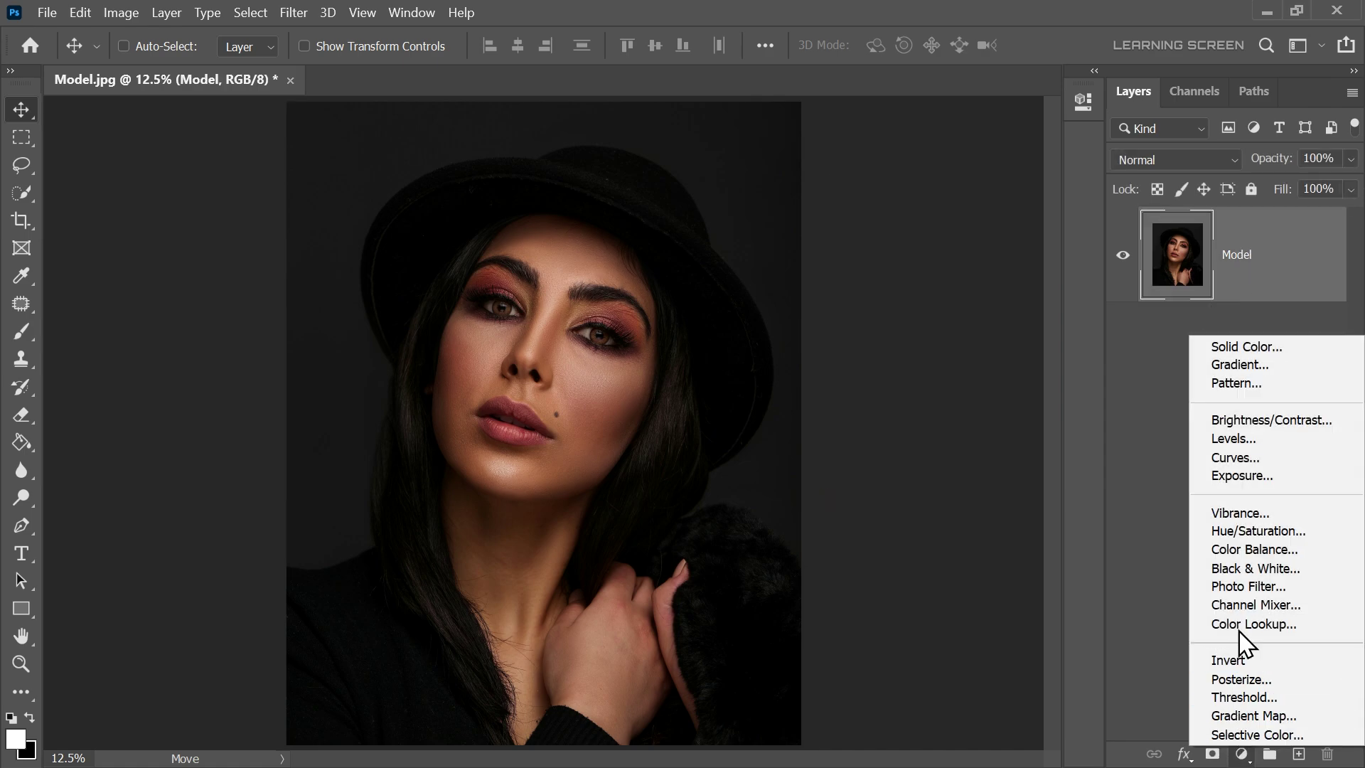
click(1237, 440)
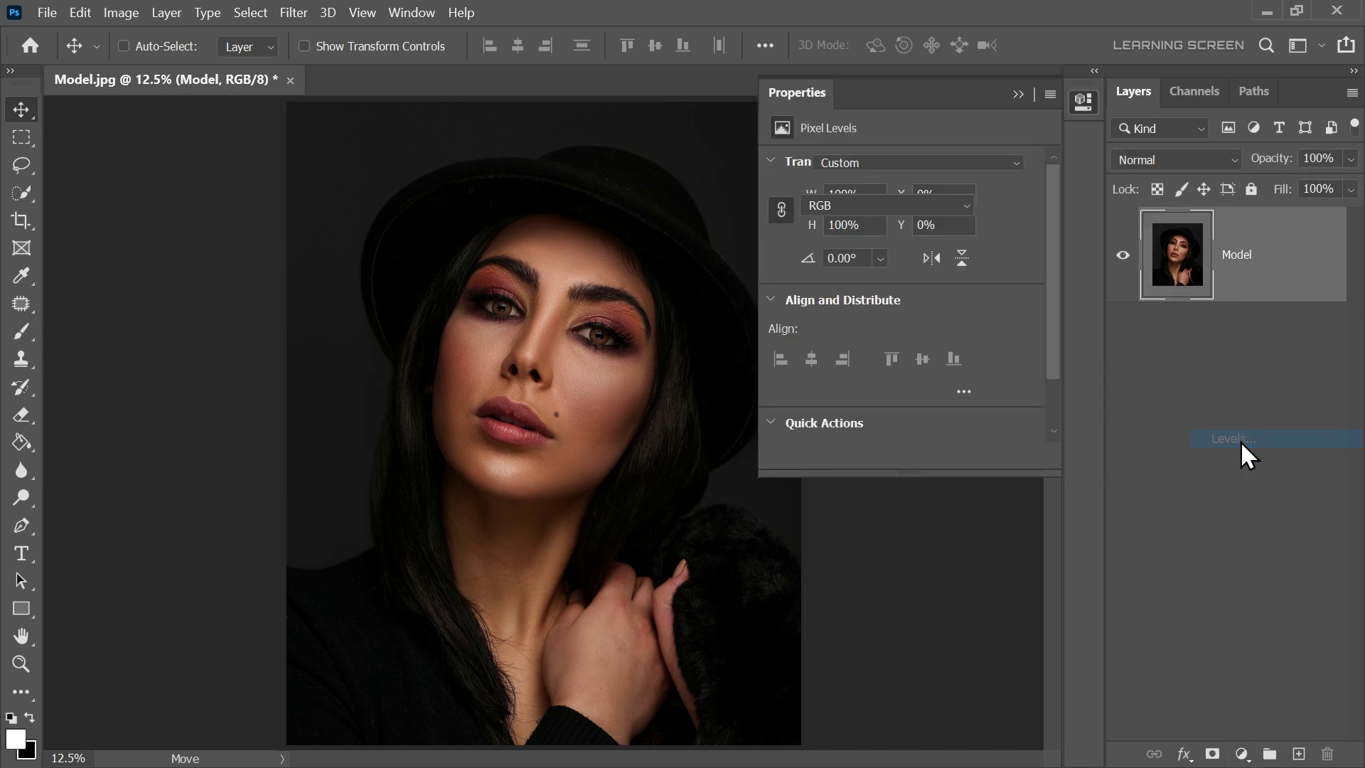
click(1259, 264)
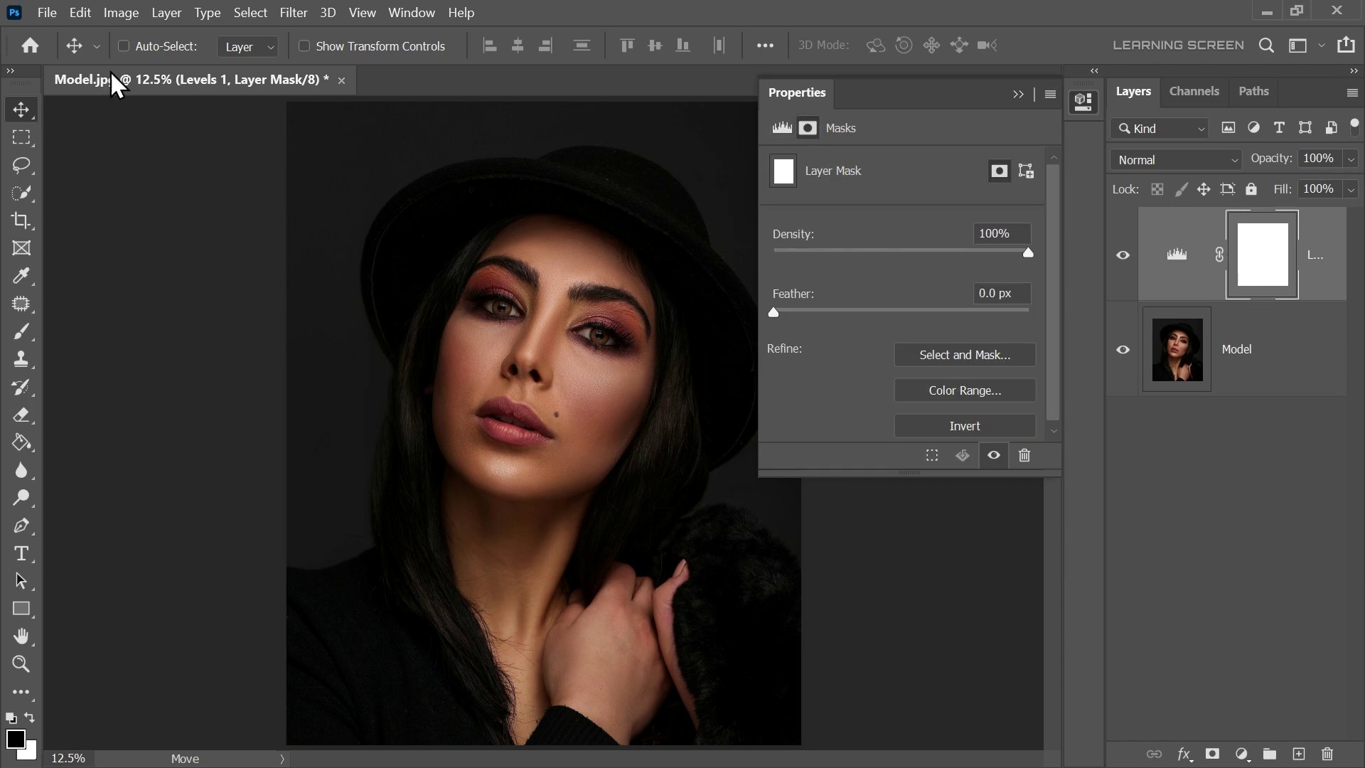
click(122, 12)
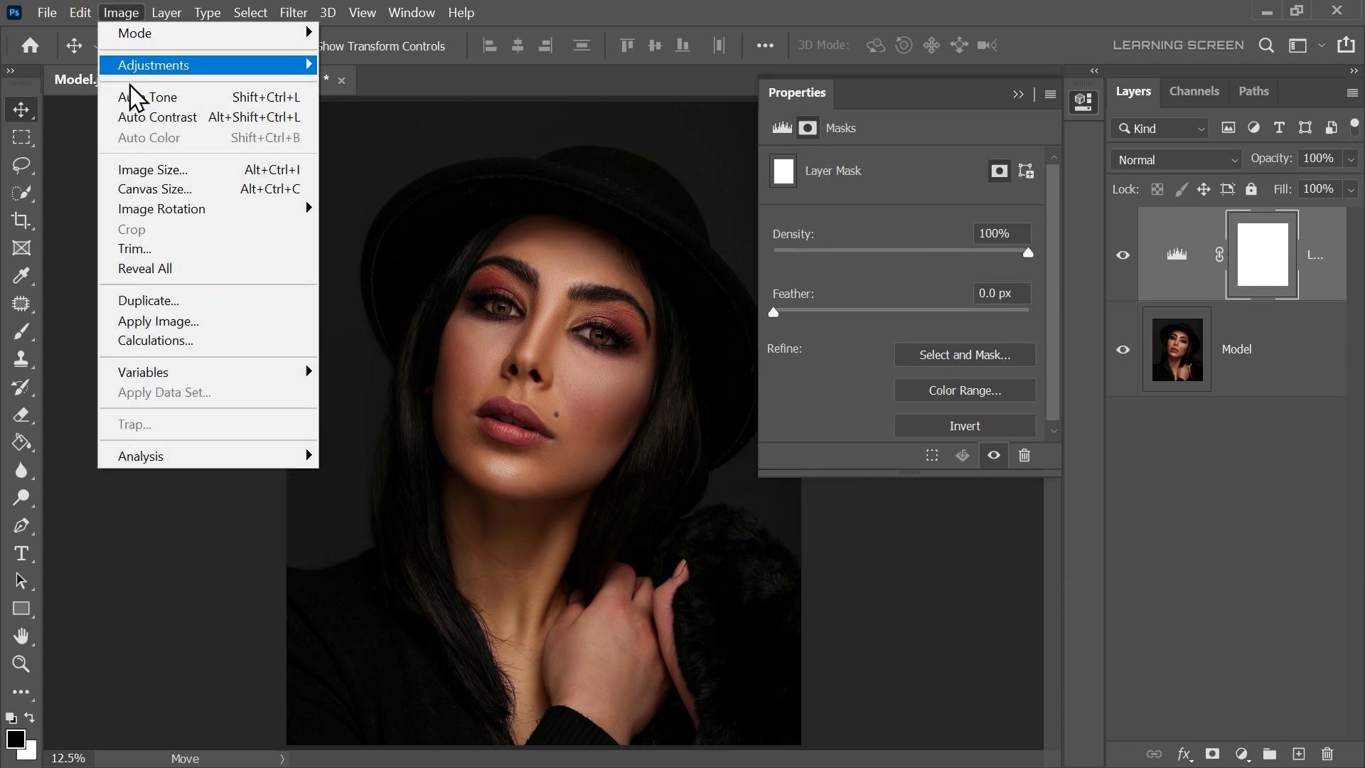
click(142, 321)
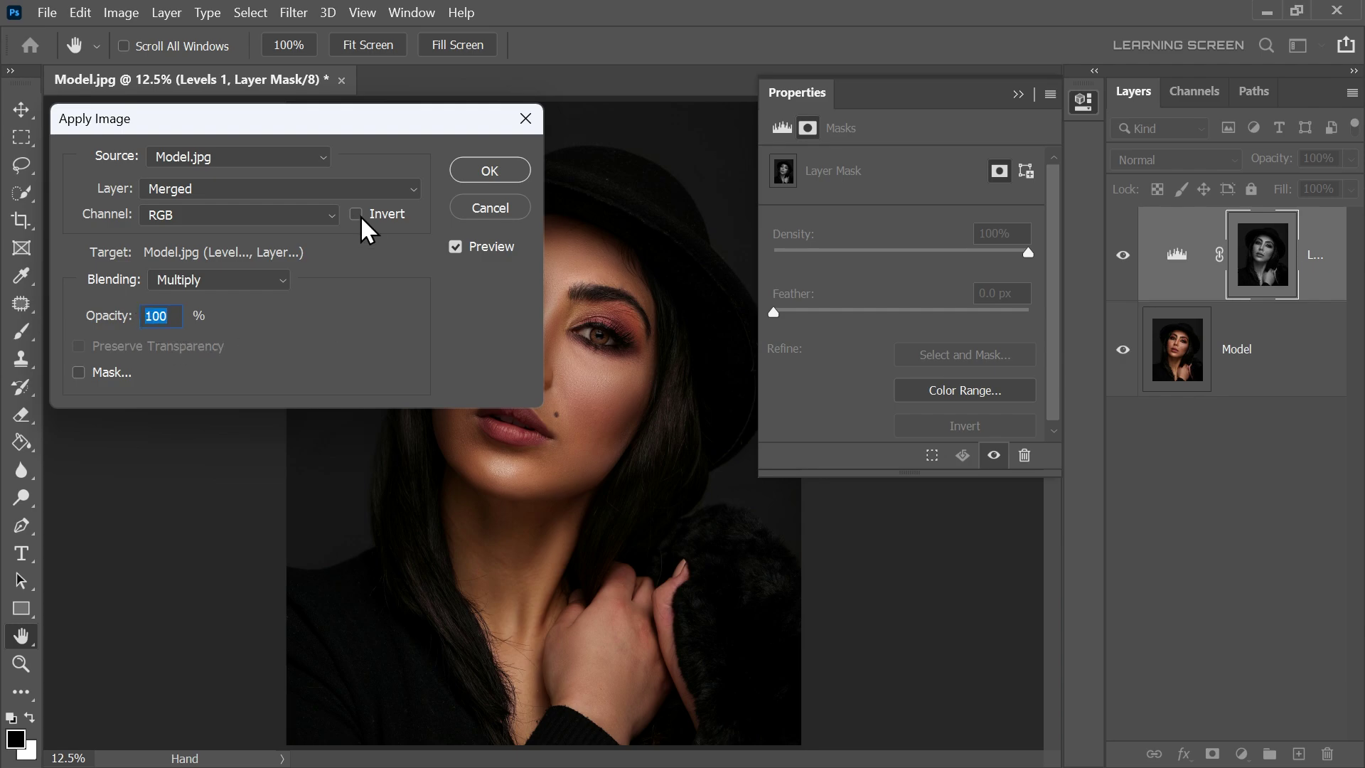
click(499, 172)
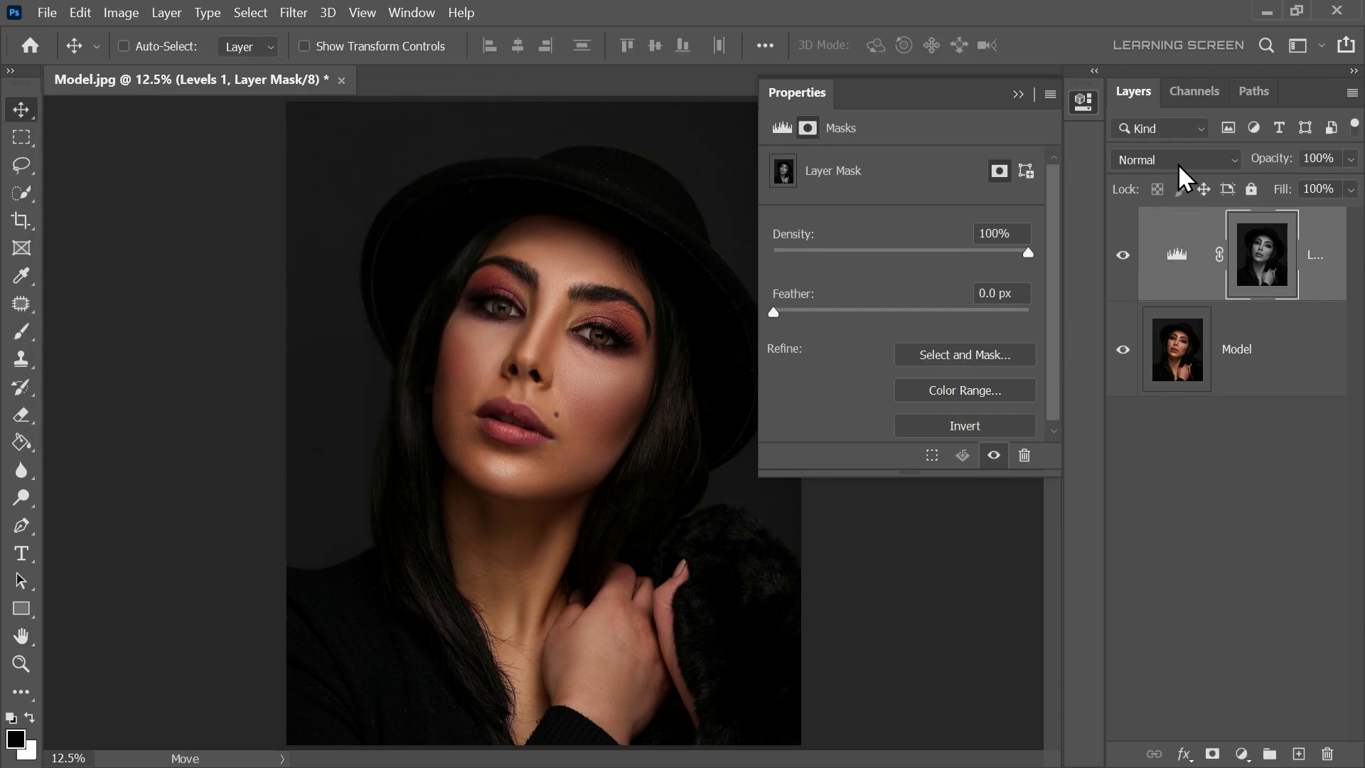
Set Levels 1 to Luminosity blending with input levels 30, 1.00, 187, and compare before and after
click(1178, 163)
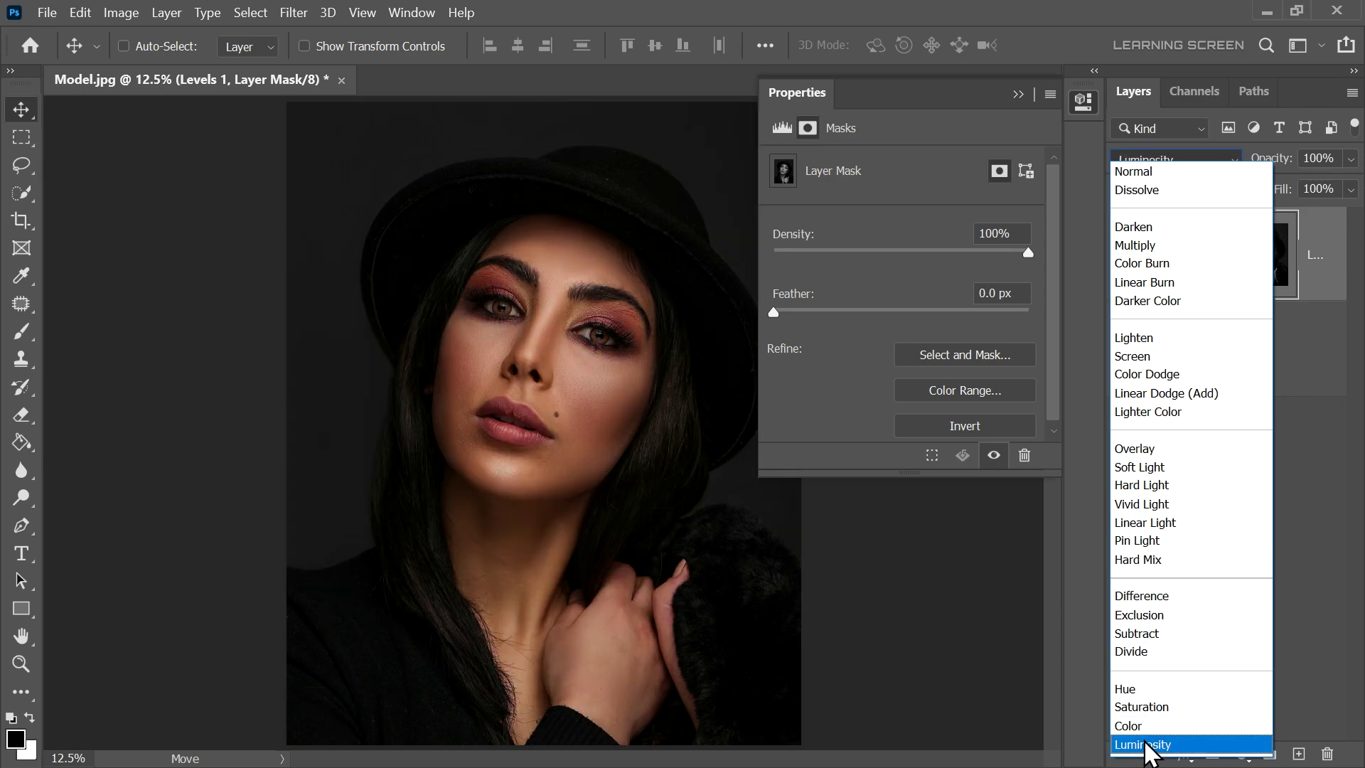
click(1146, 744)
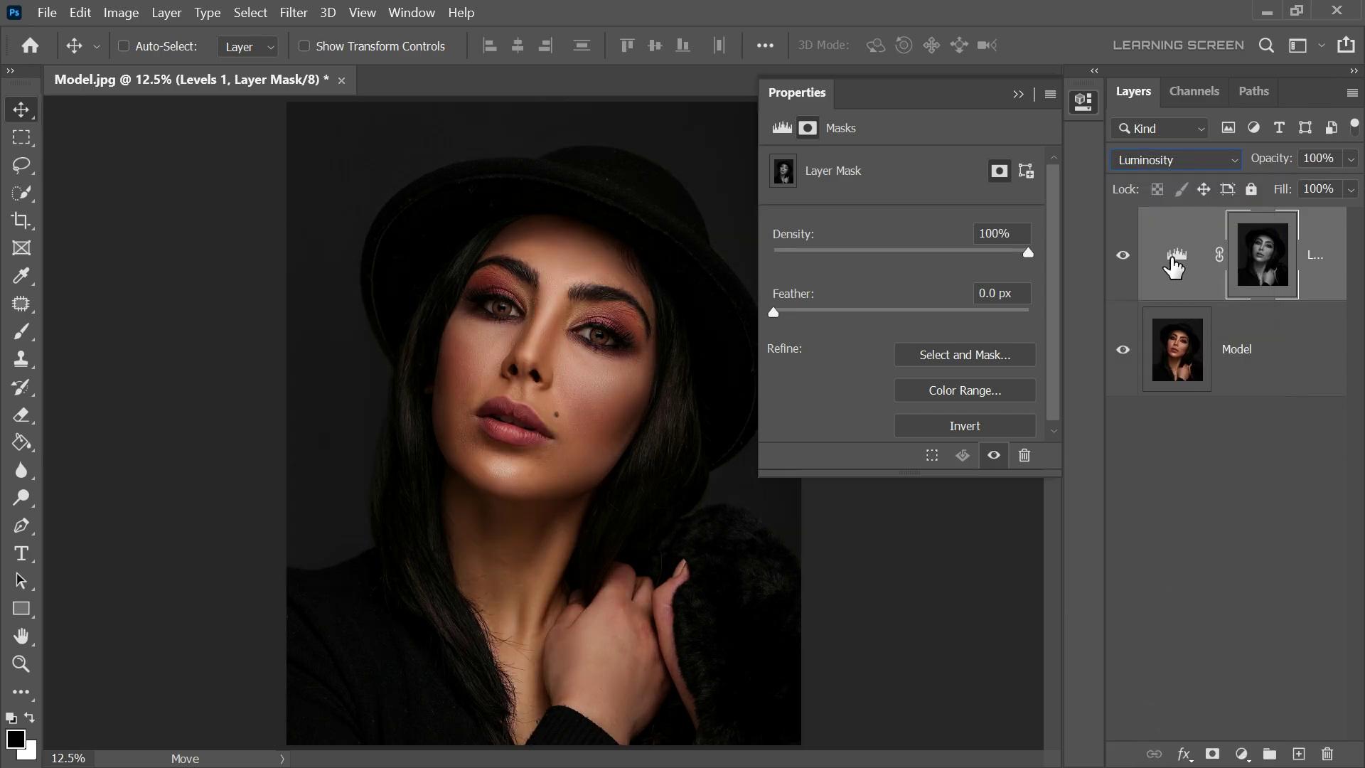
click(1174, 261)
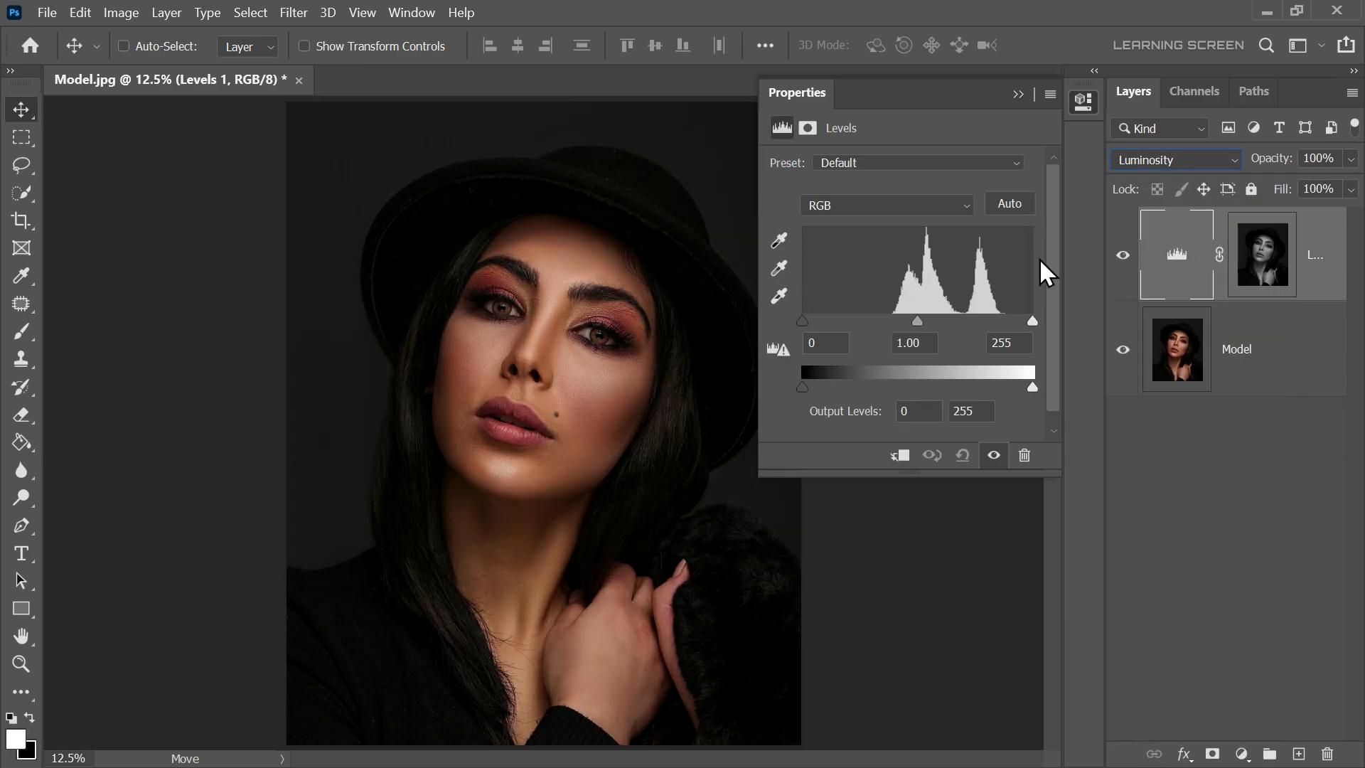
drag(1032, 320, 970, 324)
drag(802, 321, 837, 330)
click(1122, 257)
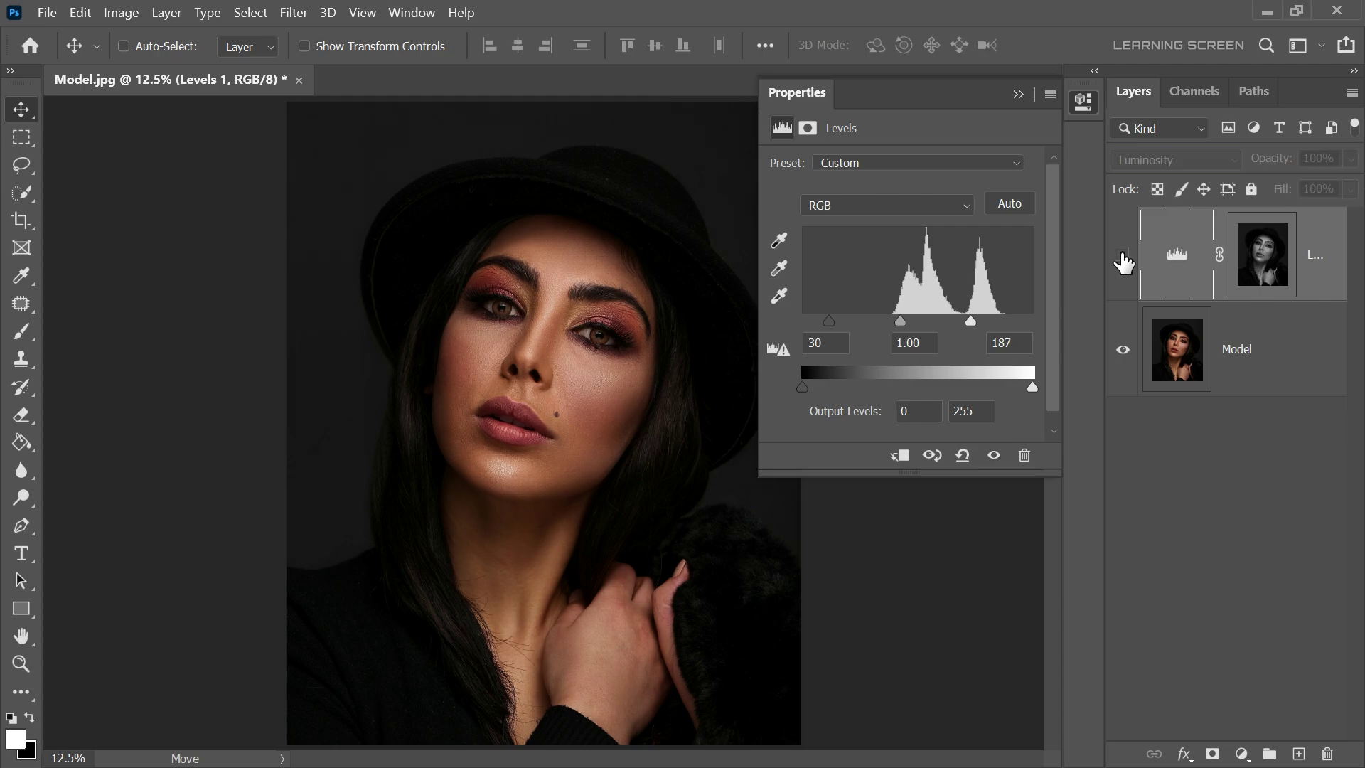
click(1123, 257)
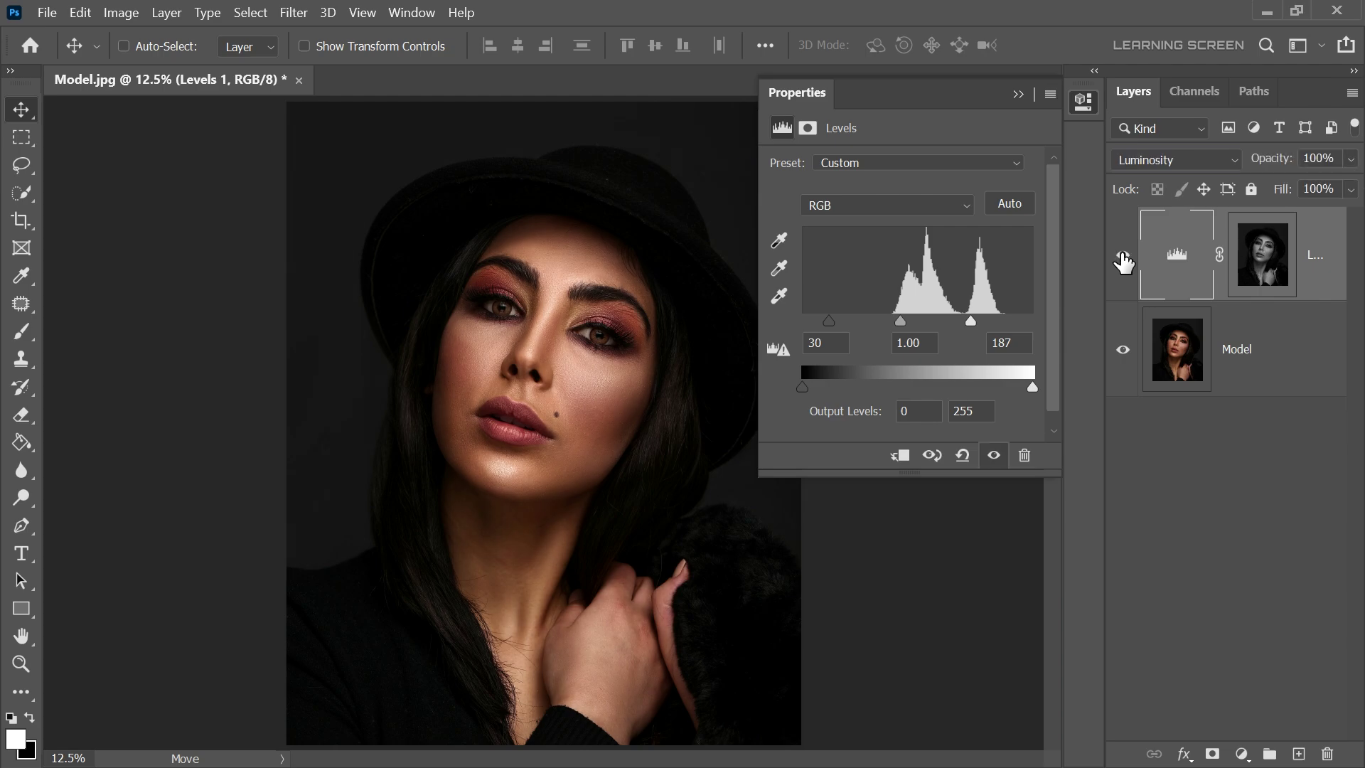
Target the Levels mask with a 1400 px brush
click(1264, 254)
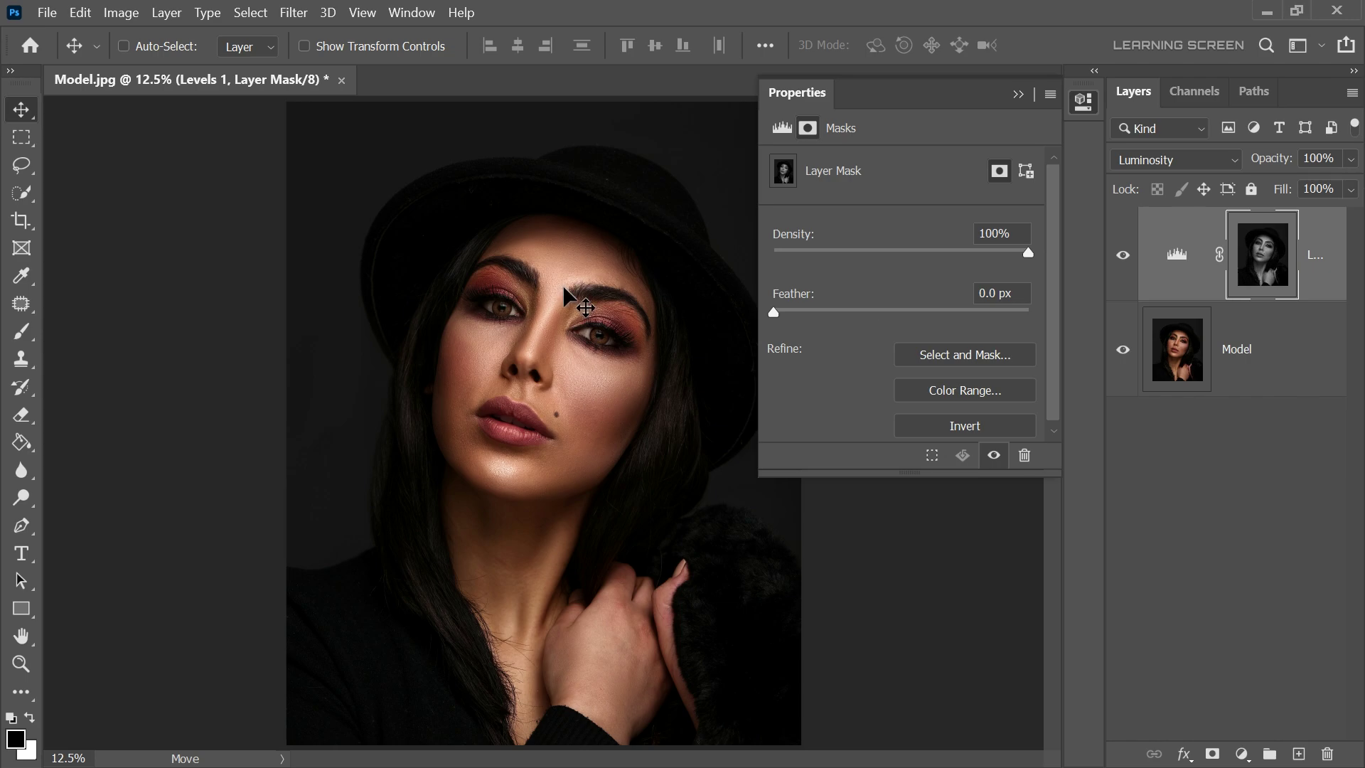
click(23, 332)
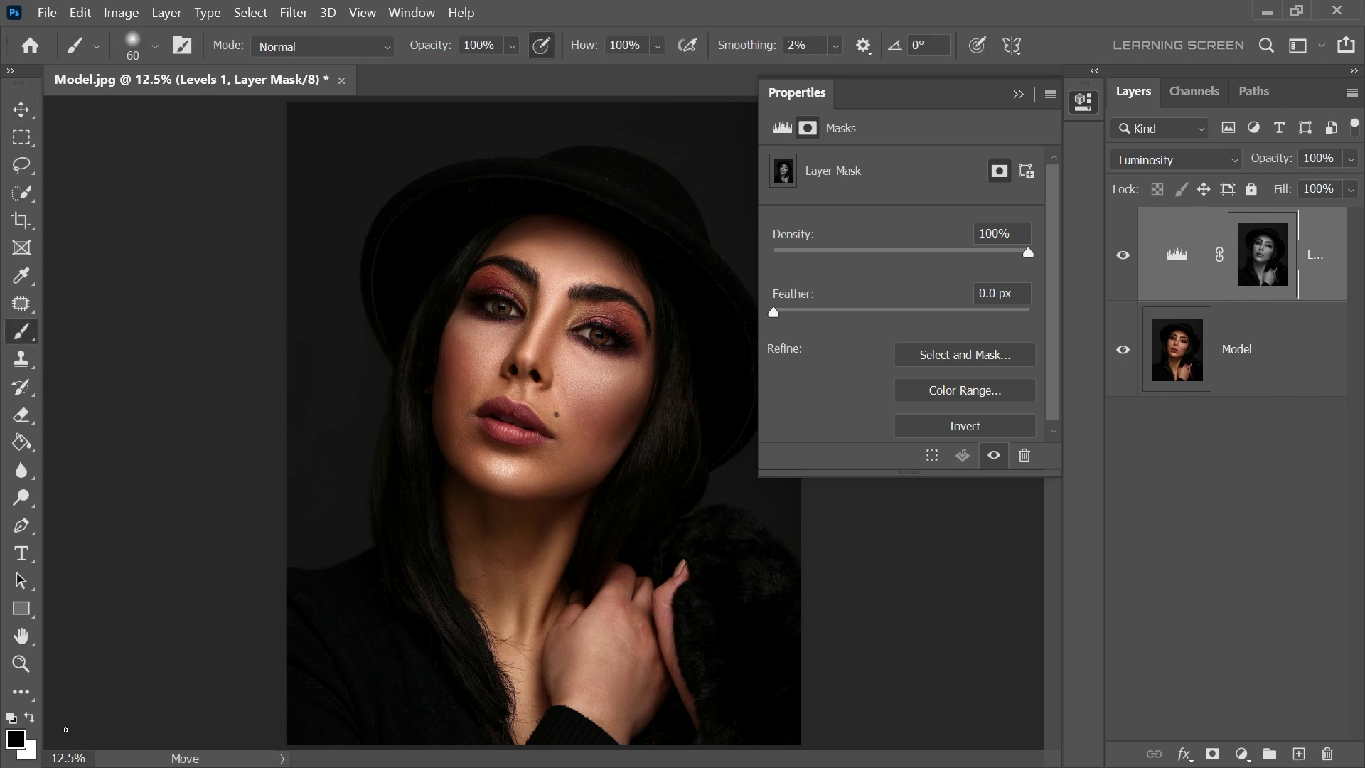
right_click(403, 349)
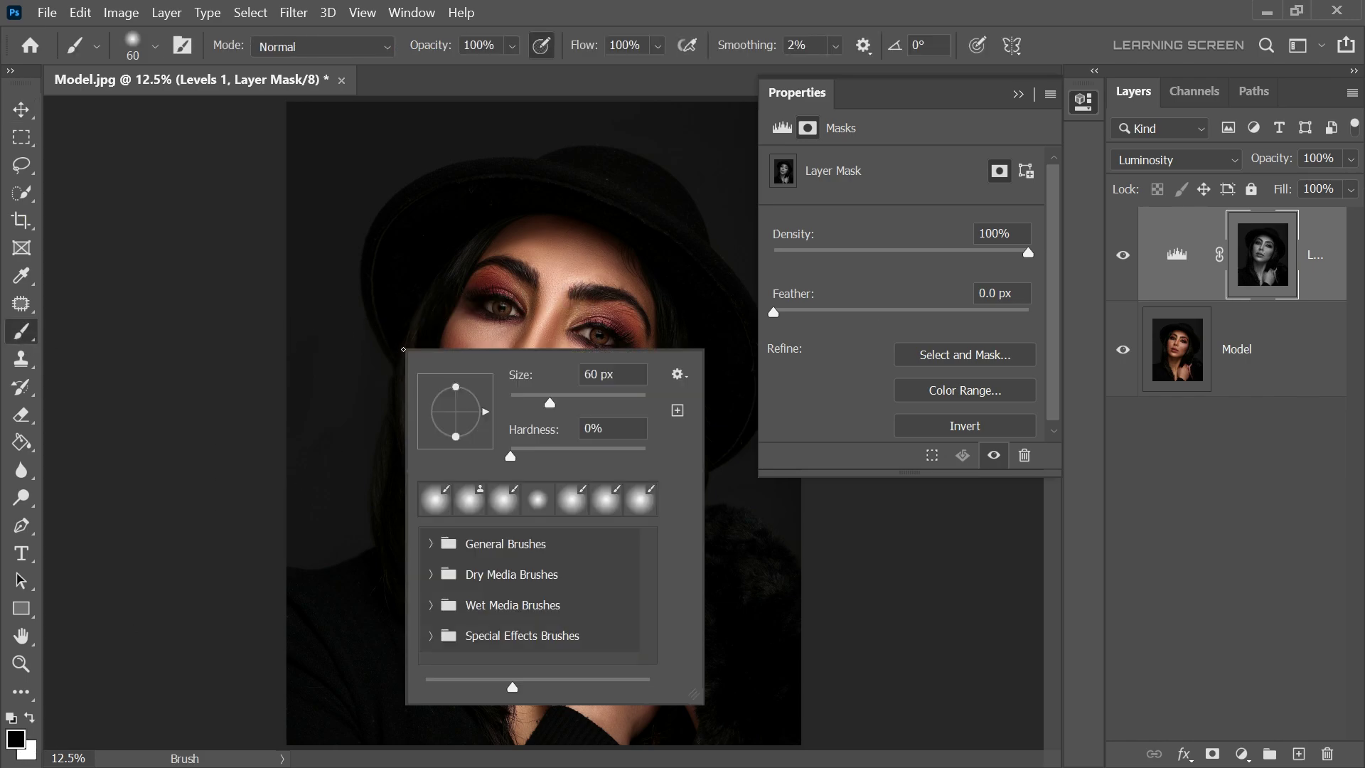
drag(568, 403, 595, 400)
key(Return)
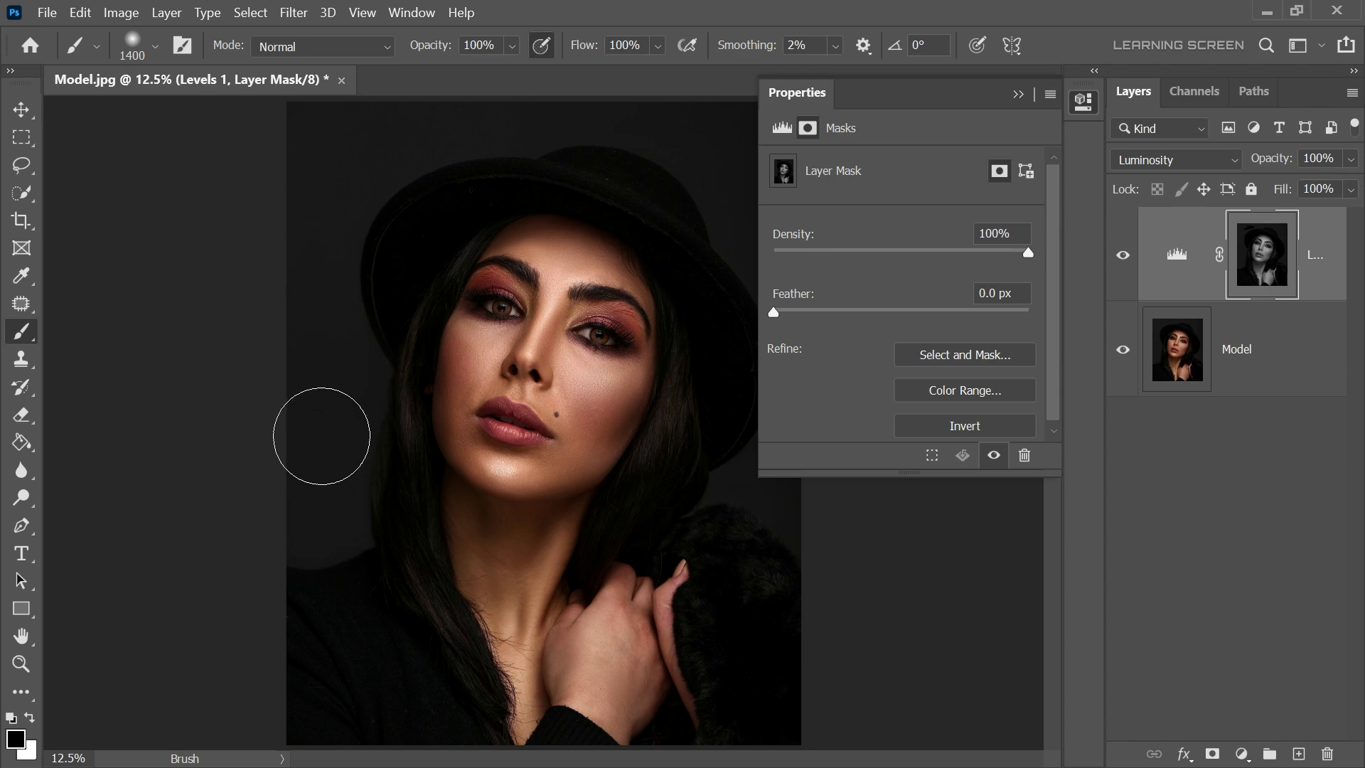
Paint black over the dark background on the mask, zoom out, and compare the result
drag(743, 479, 771, 730)
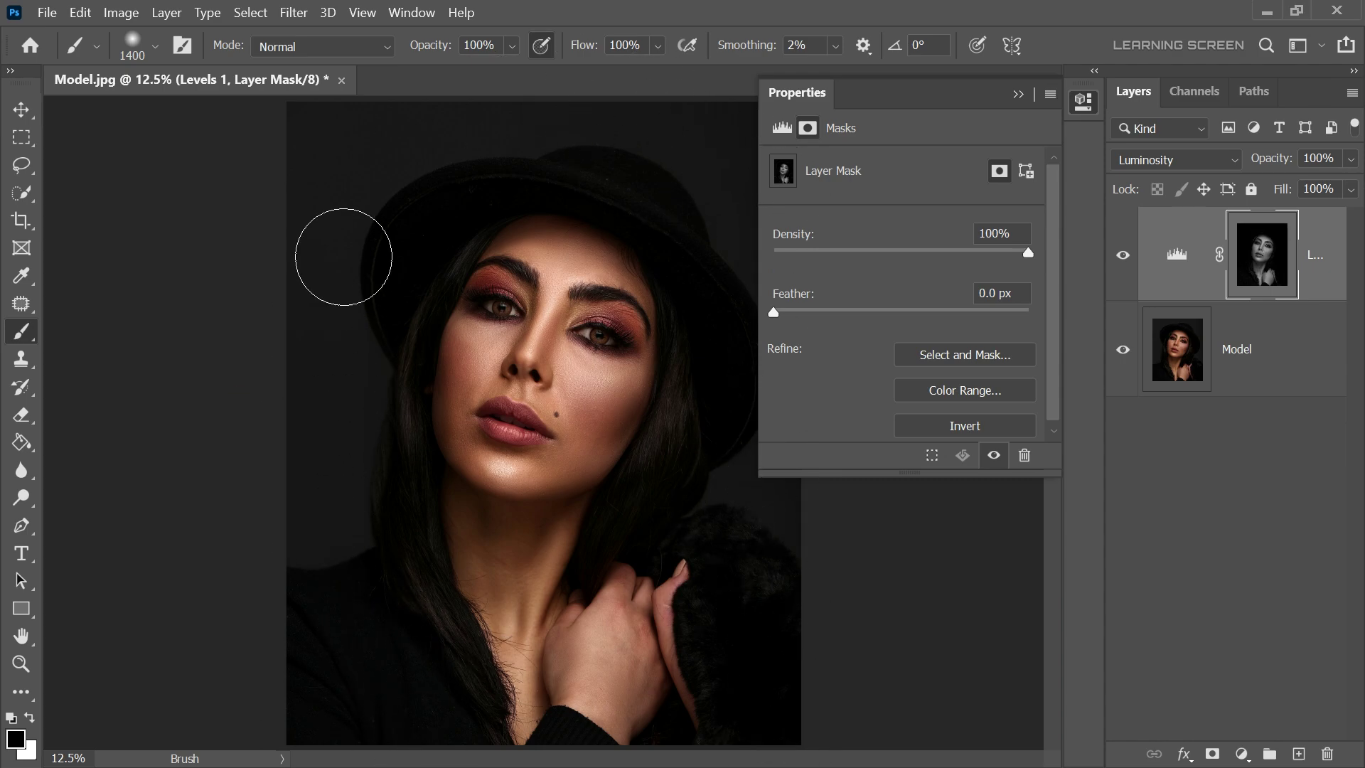
key(ctrl+minus)
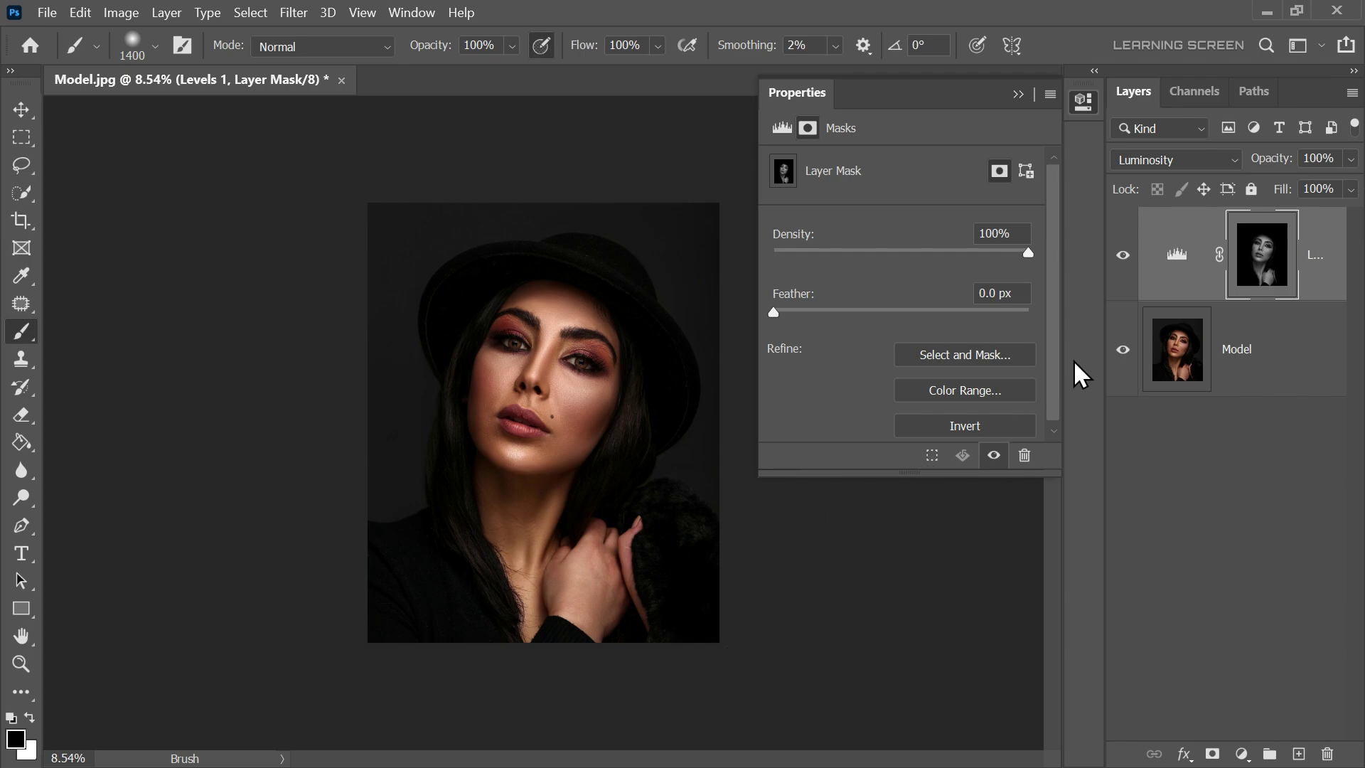
click(1116, 255)
click(1121, 257)
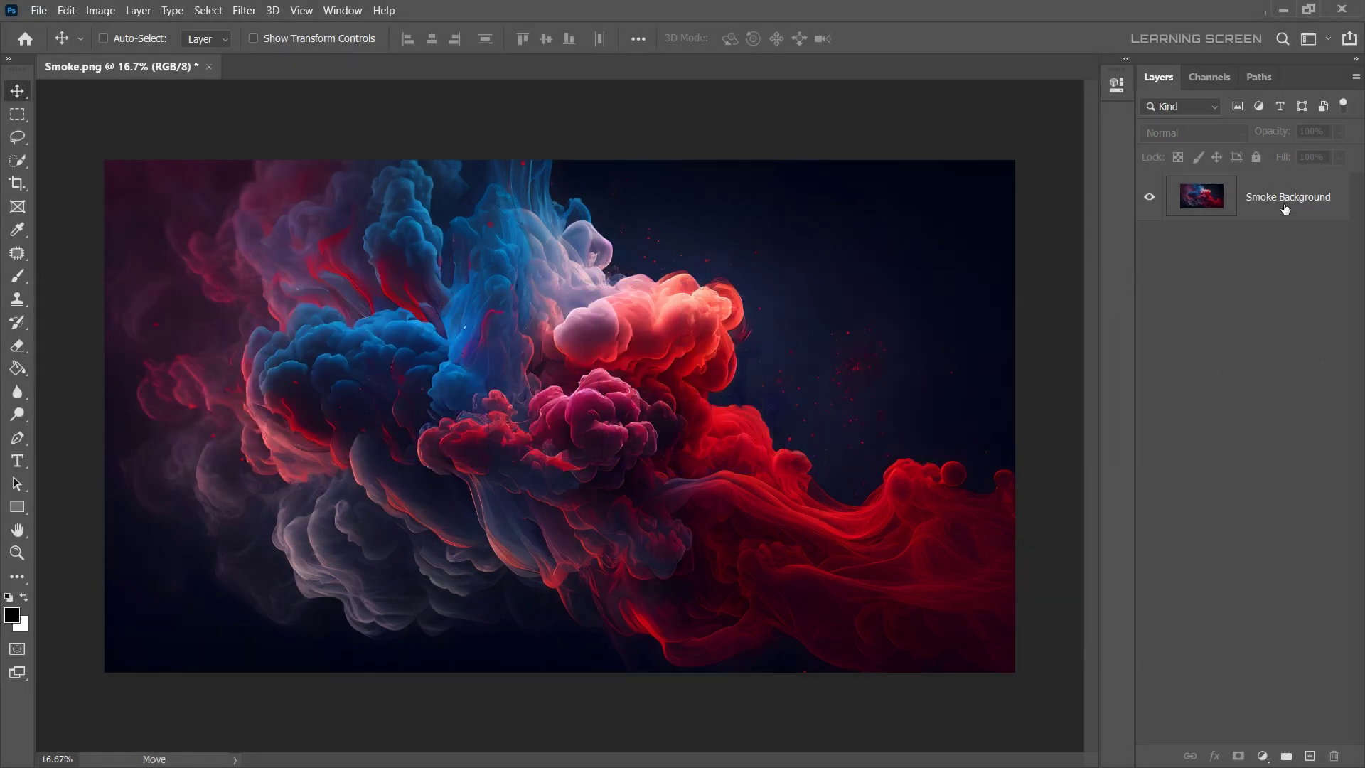
Type white LOGO text on the Smoke Background image
click(1260, 208)
click(18, 460)
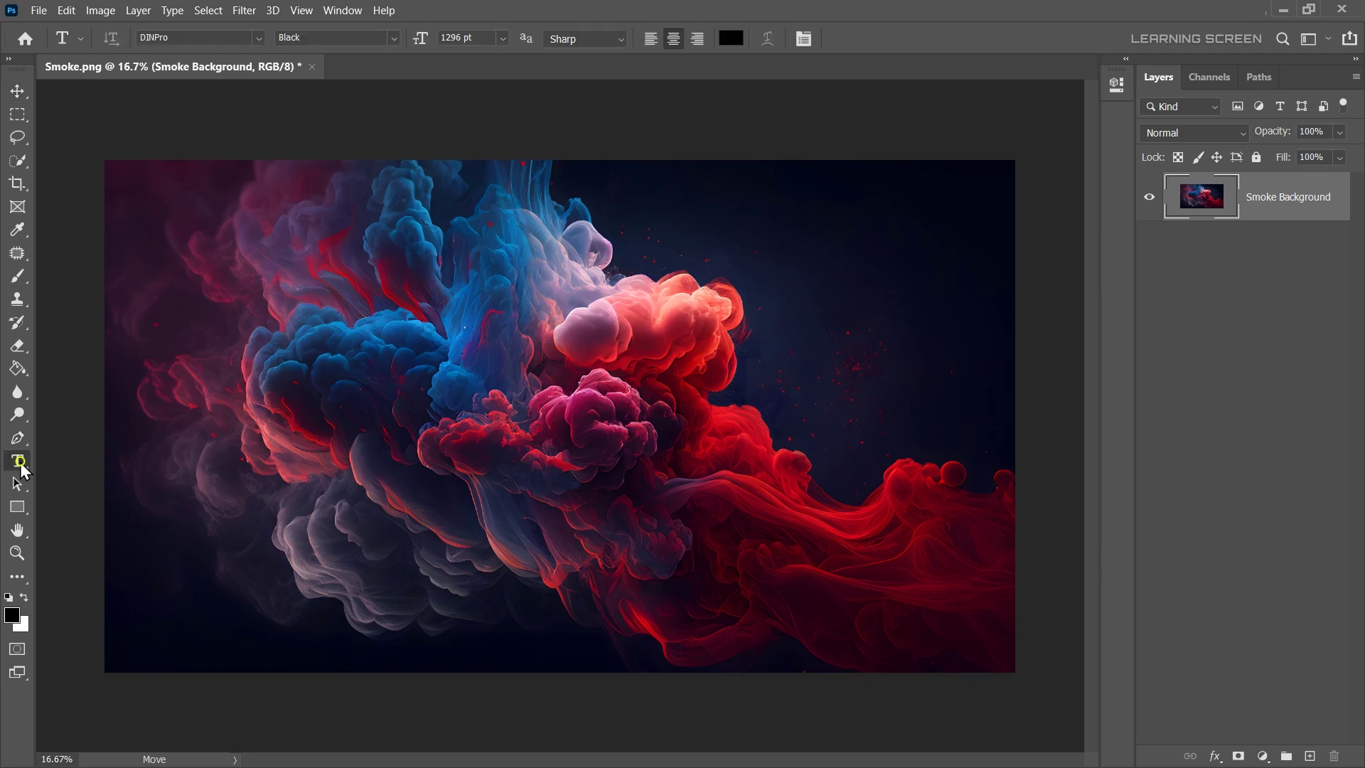
click(24, 599)
click(407, 435)
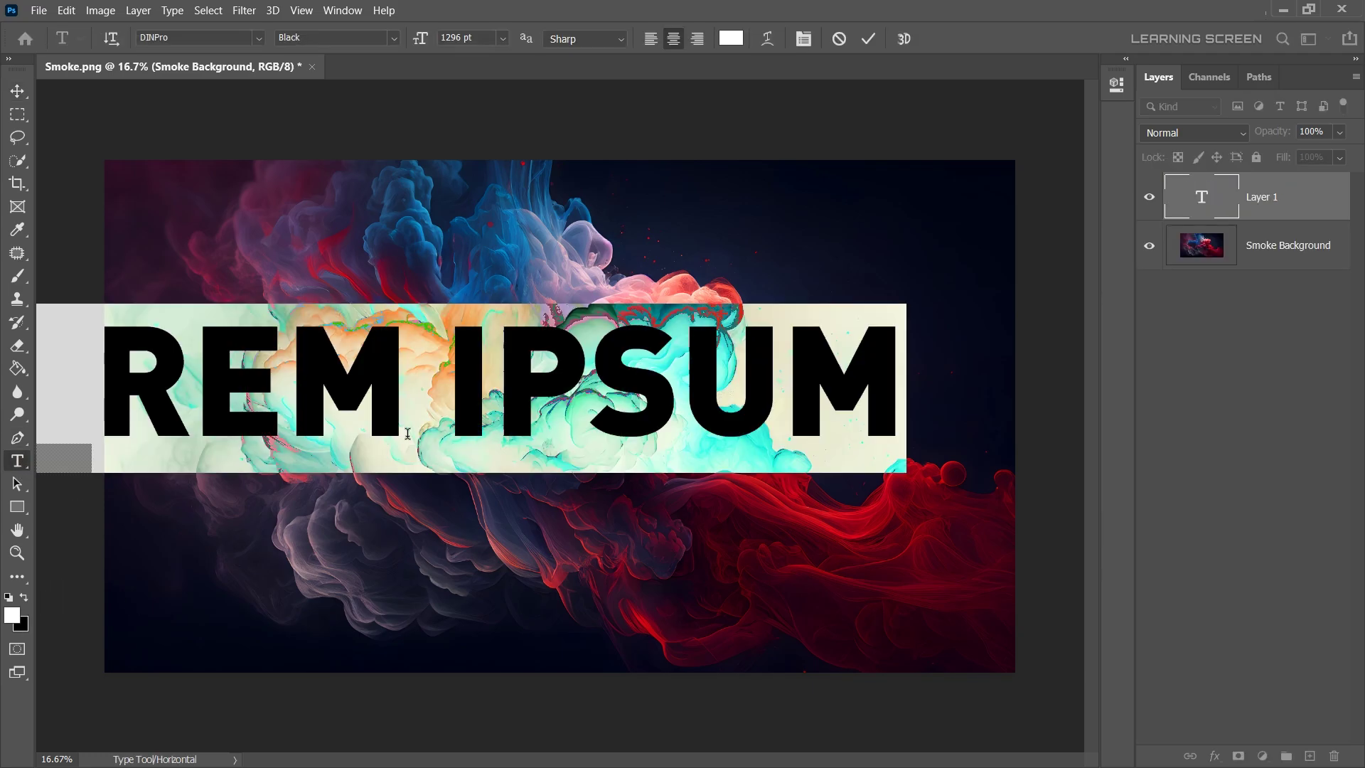
text(LOGO)
click(17, 91)
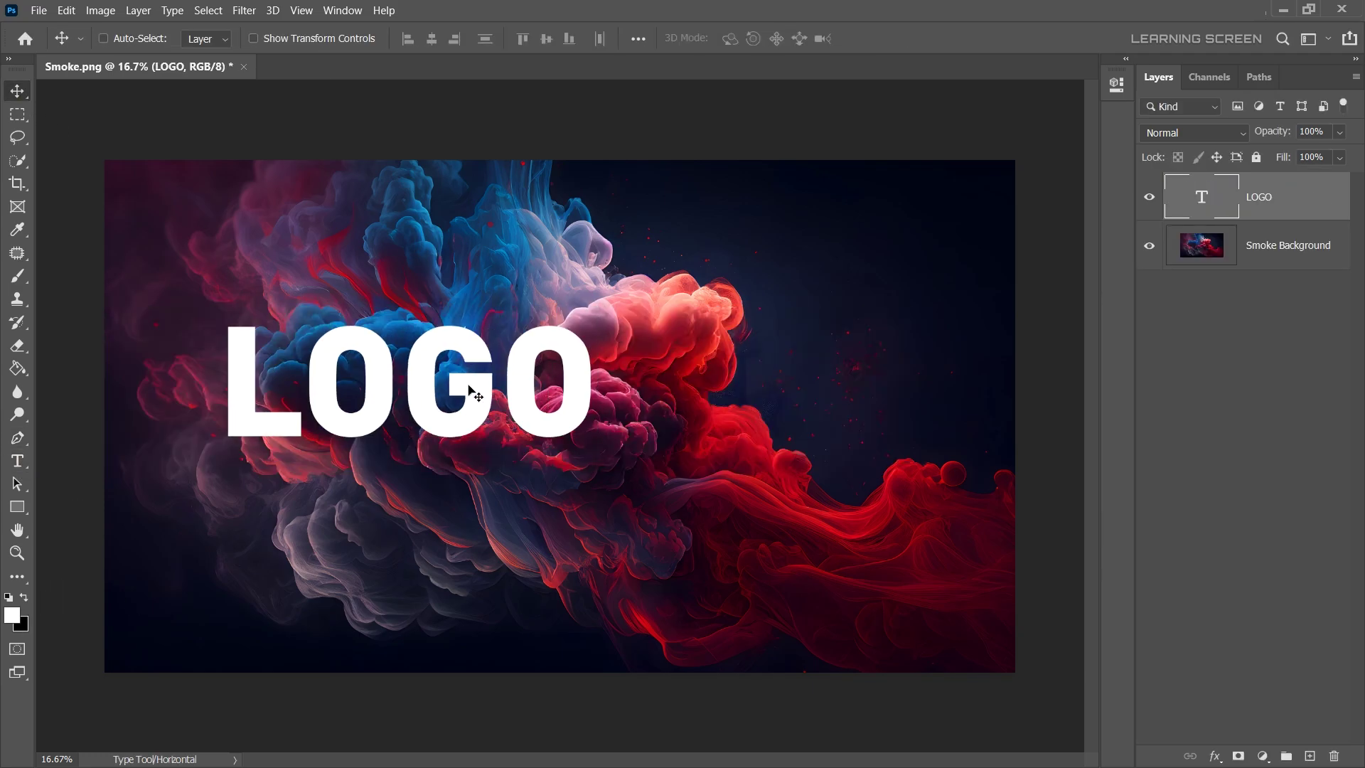
Centre the LOGO text on the image and scale it up
drag(536, 389, 707, 429)
key(ctrl+t)
drag(763, 347, 881, 309)
drag(814, 402, 808, 402)
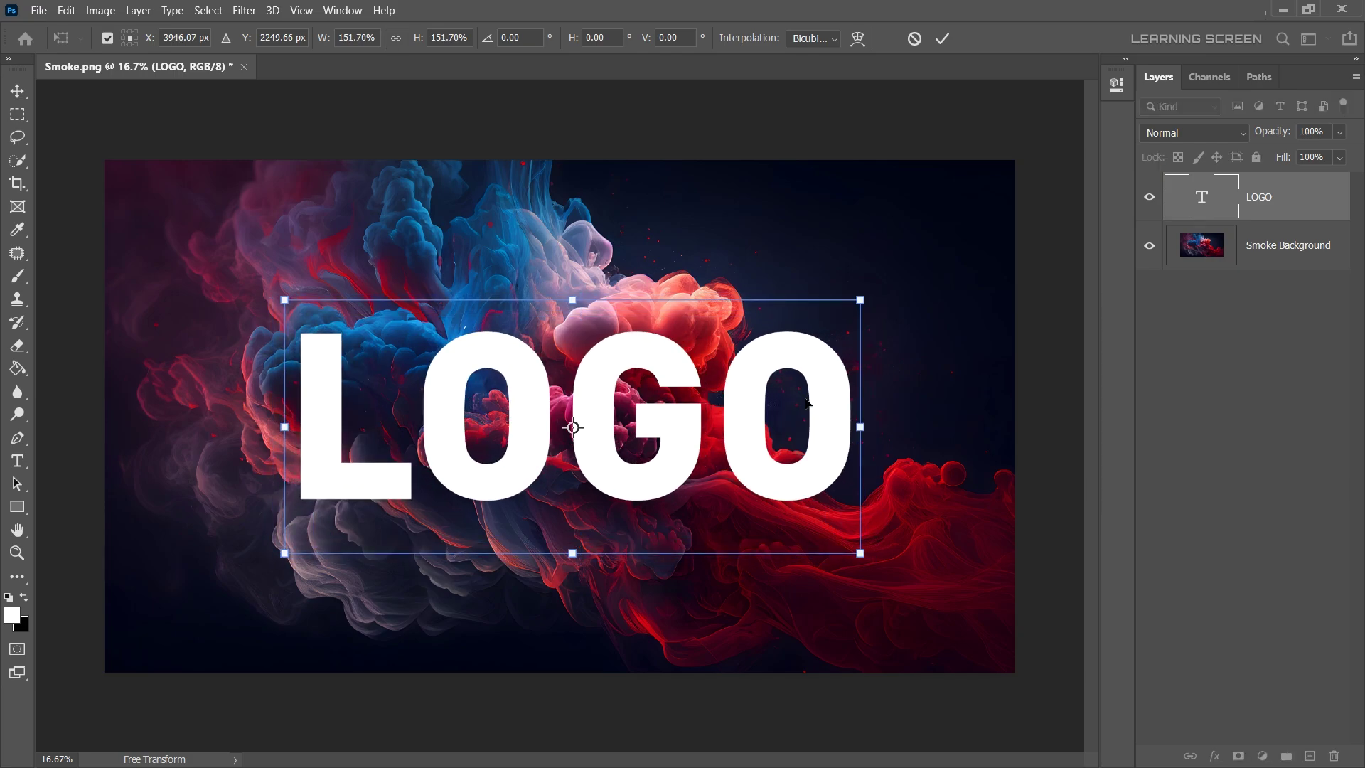
click(941, 40)
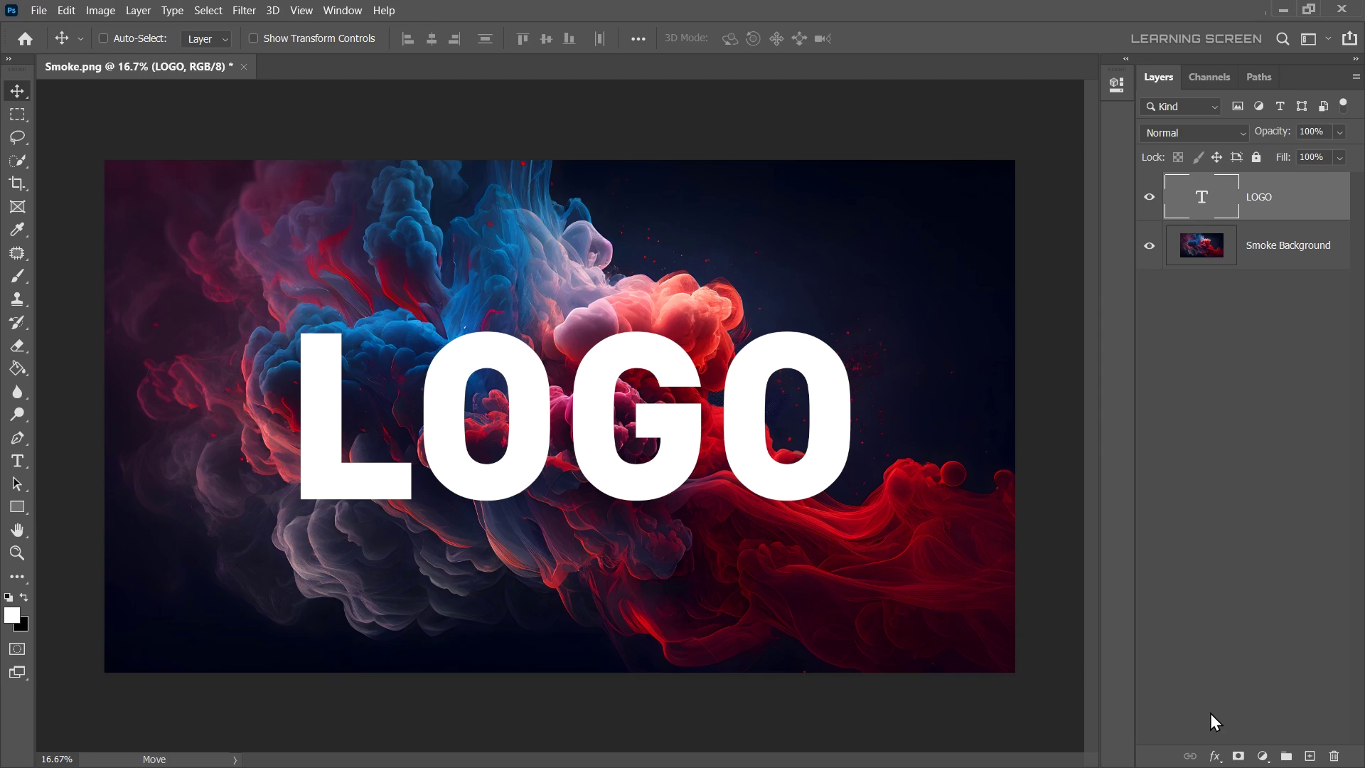
Add a 100%-opacity drop shadow with increased size to LOGO
click(1215, 758)
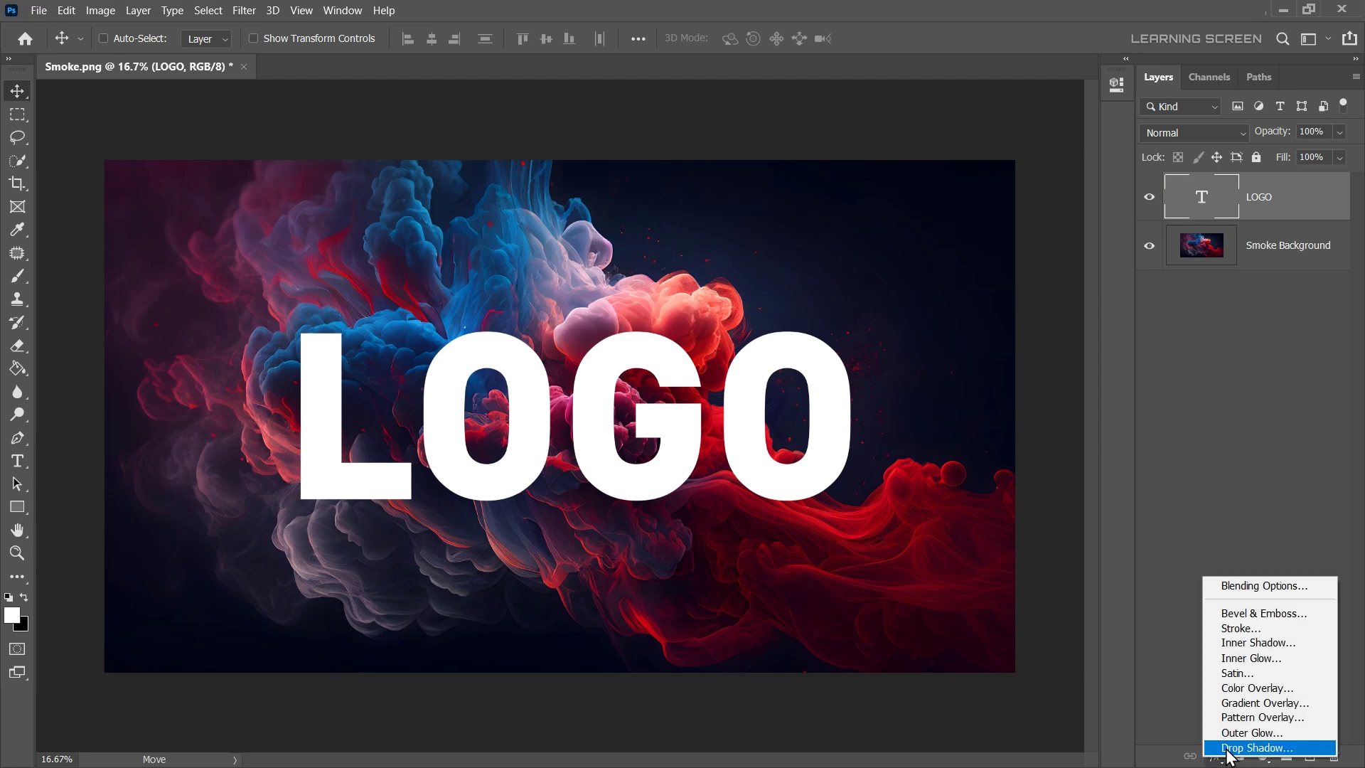
click(1239, 747)
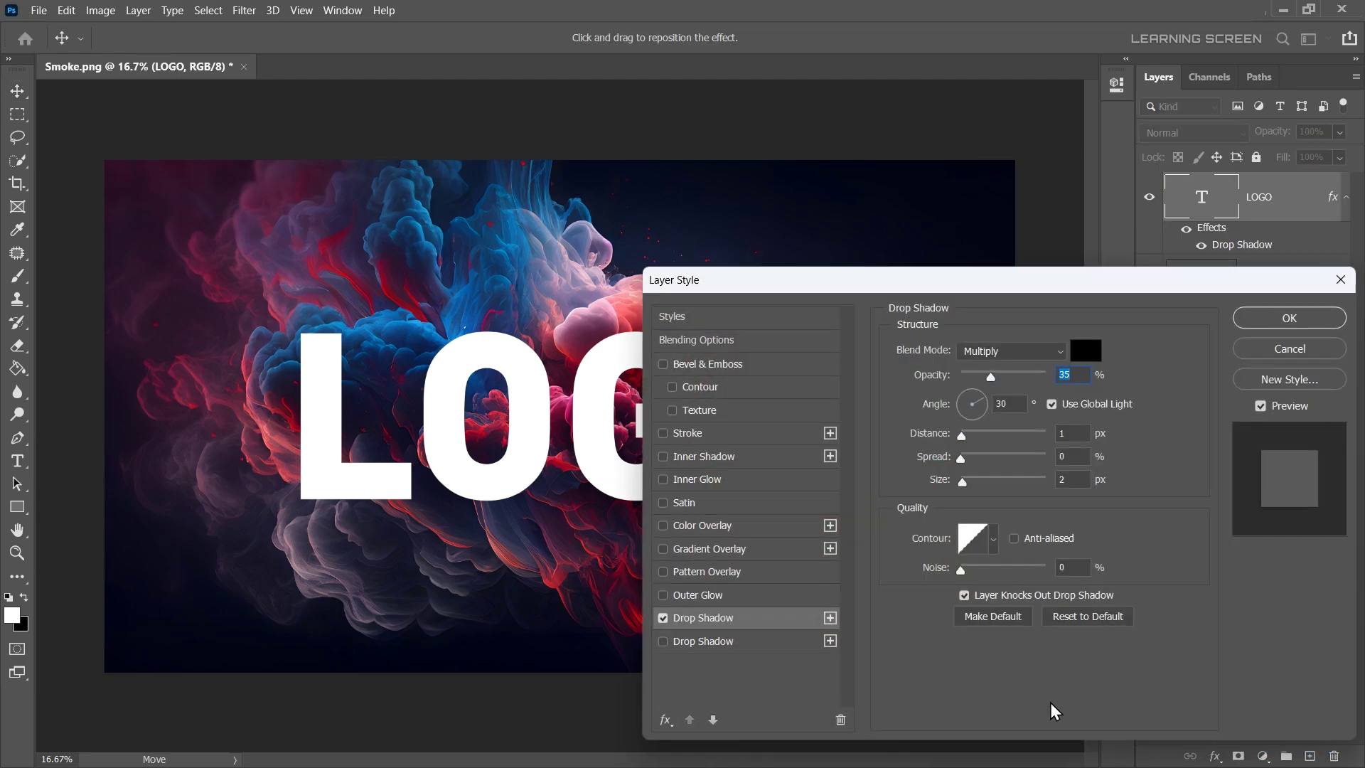
drag(991, 376, 1086, 376)
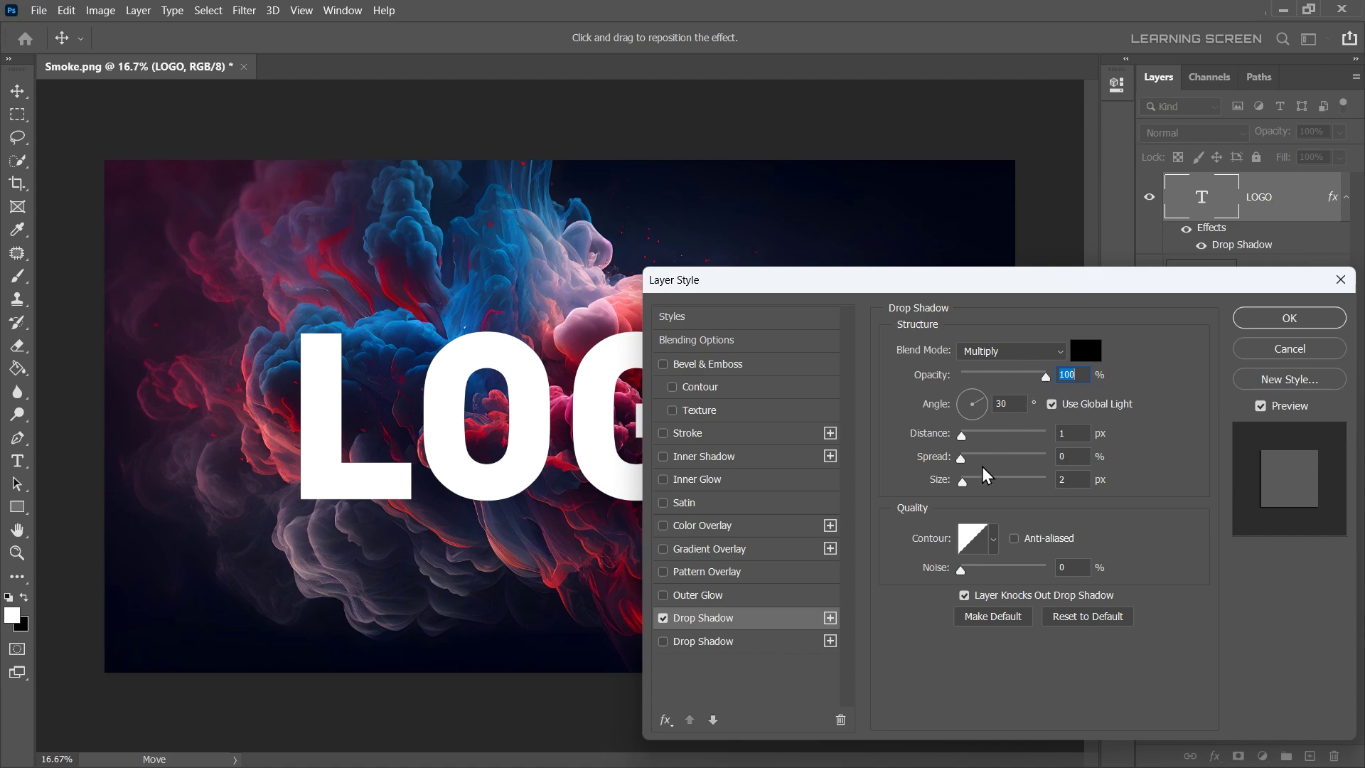
drag(964, 483, 1025, 481)
Add an inner bevel to LOGO with 573% depth, 21 px size, 1 px soften
click(725, 368)
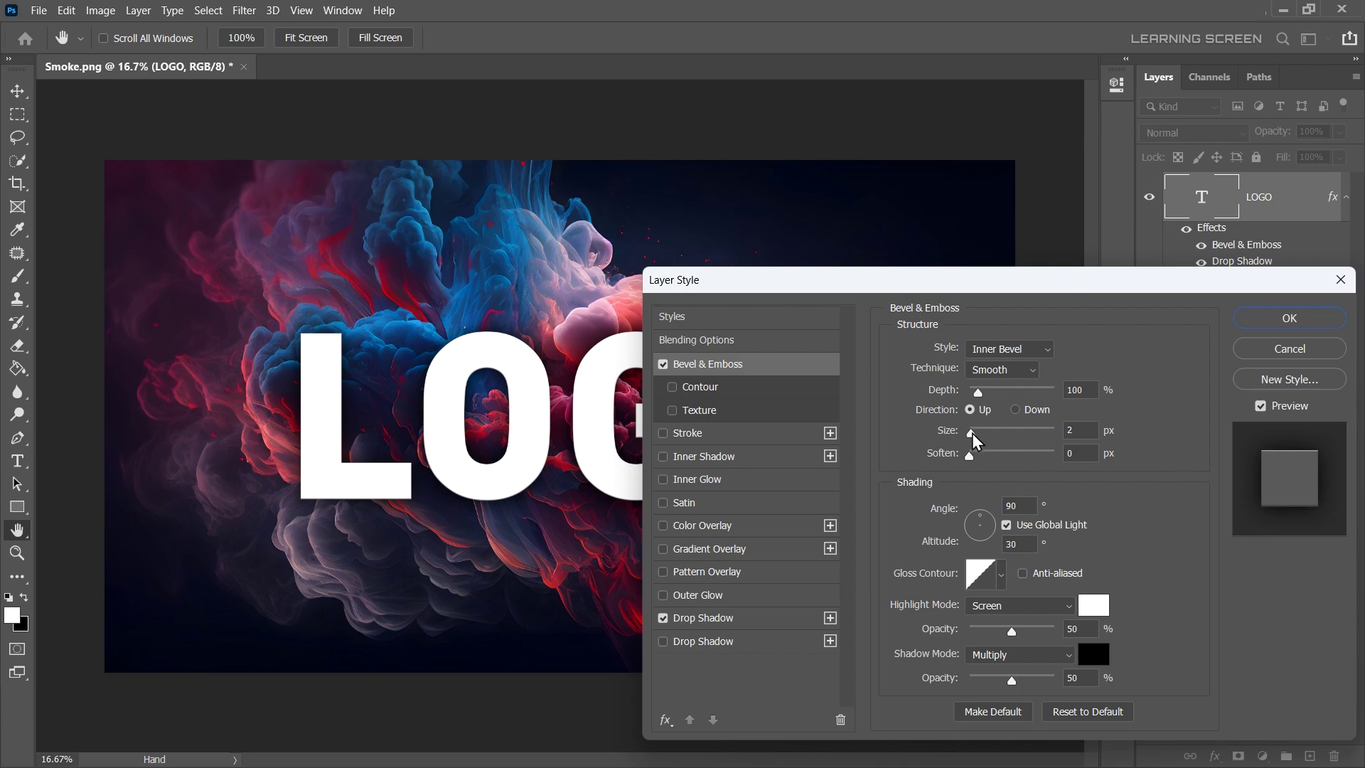
drag(971, 431, 1022, 397)
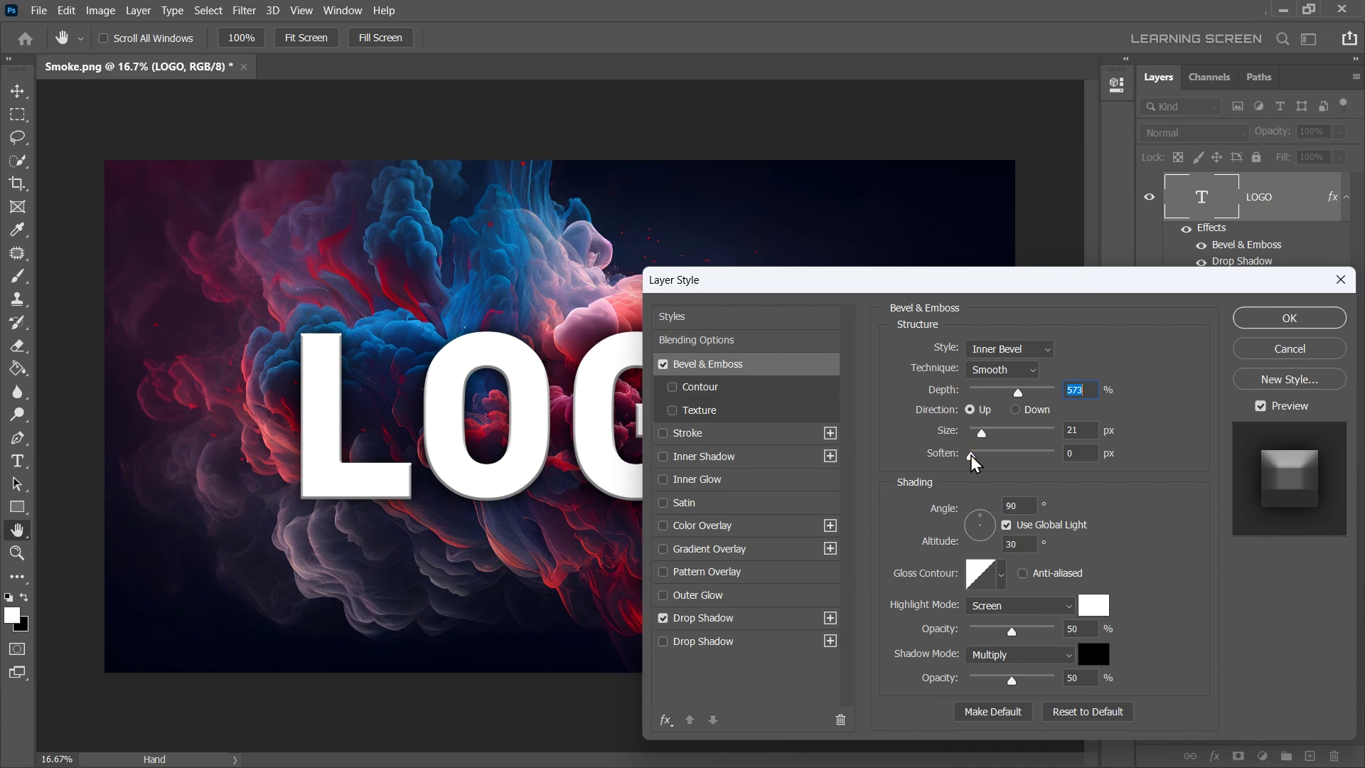
drag(972, 457, 975, 459)
Split the Underlying Layer Blend If white slider to 15/62 so smoke shows through LOGO
click(732, 340)
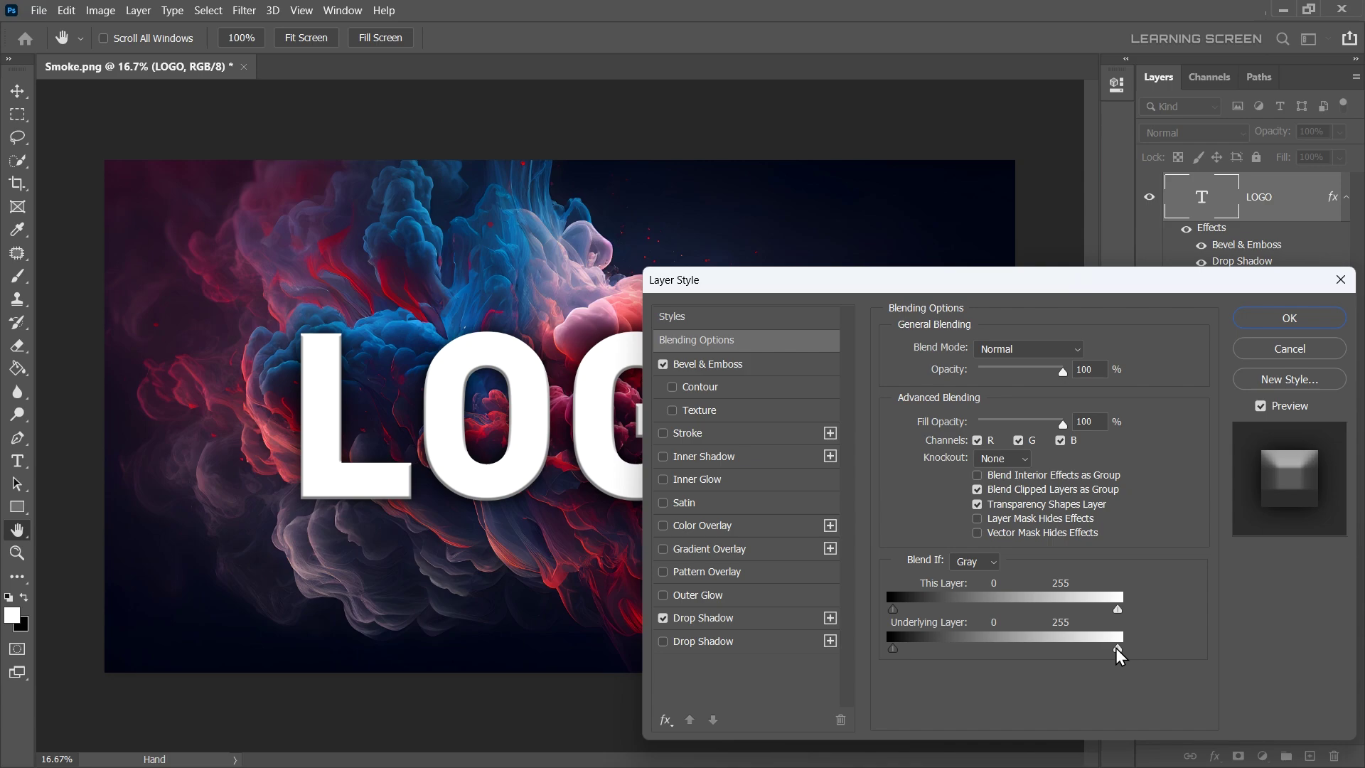
drag(1117, 647, 913, 659)
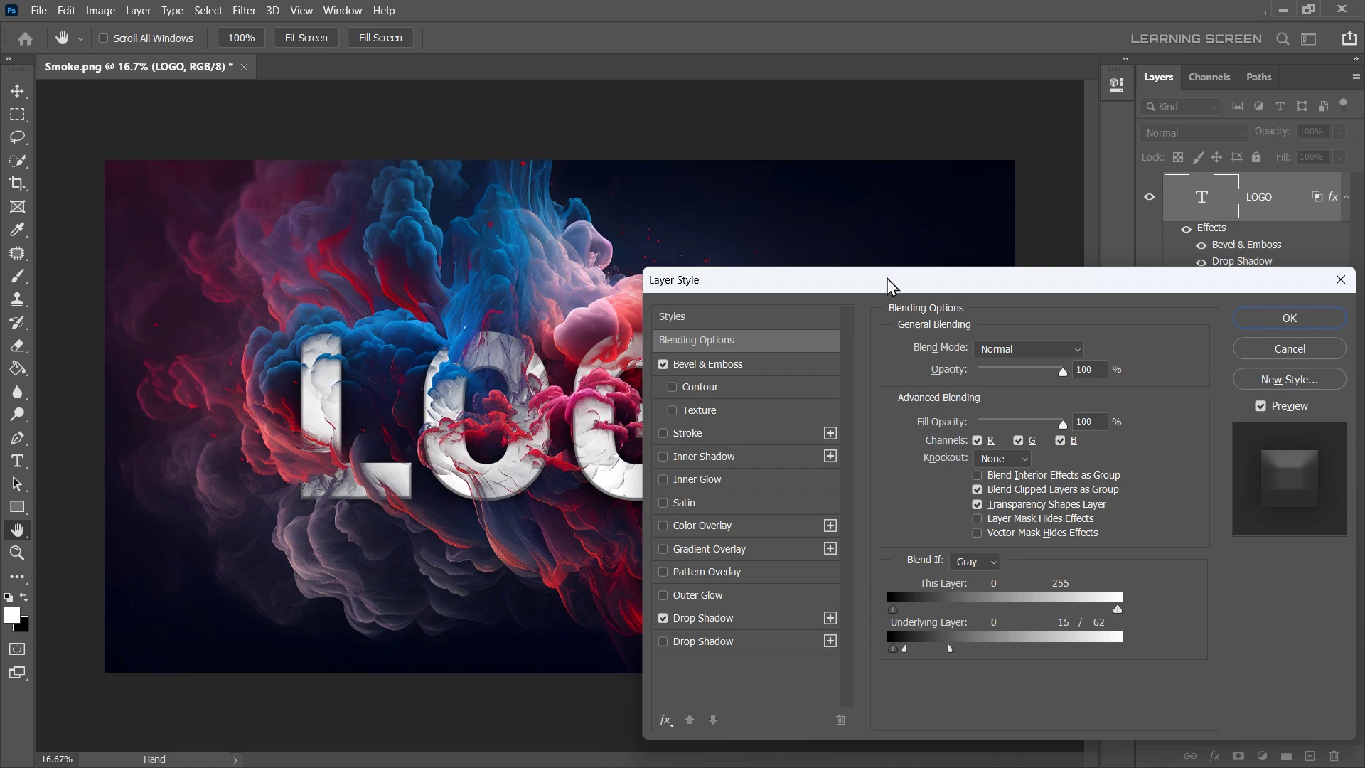
drag(888, 287, 827, 302)
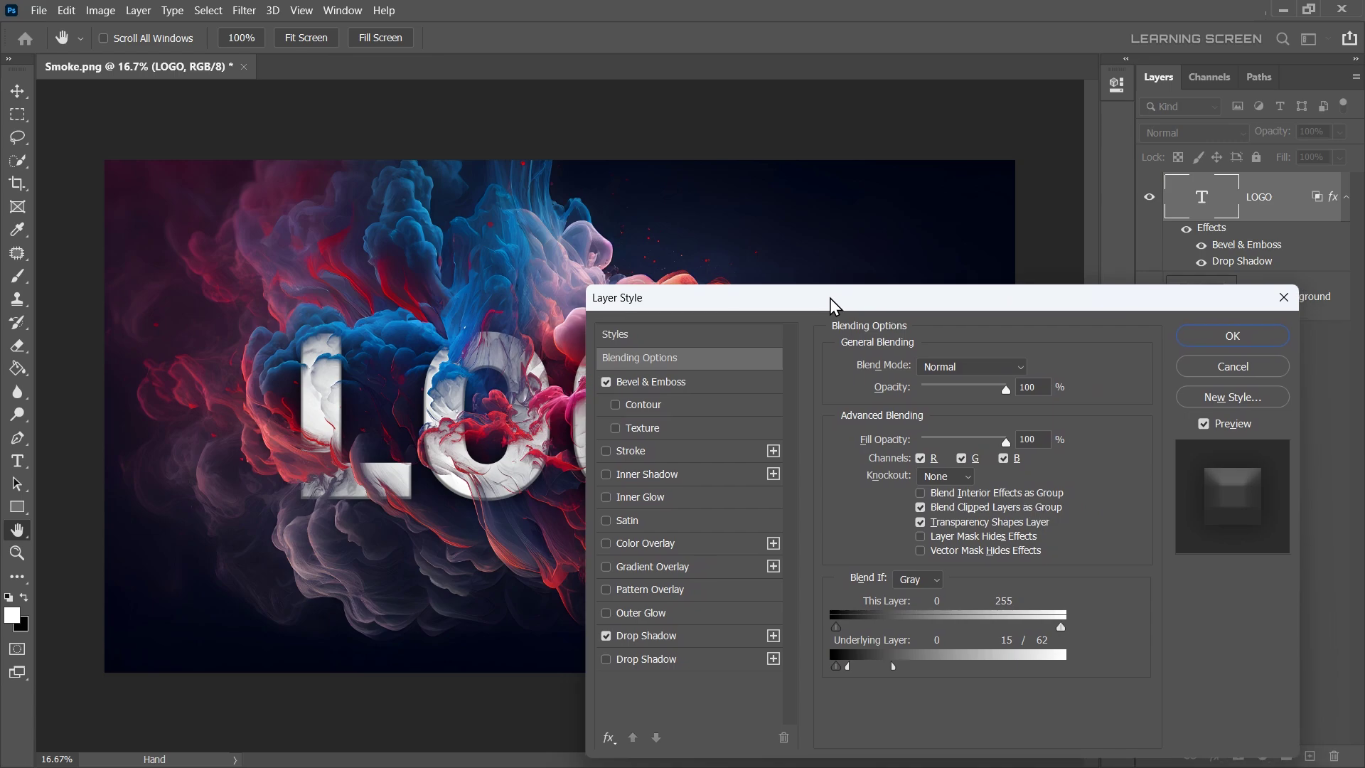
click(1199, 335)
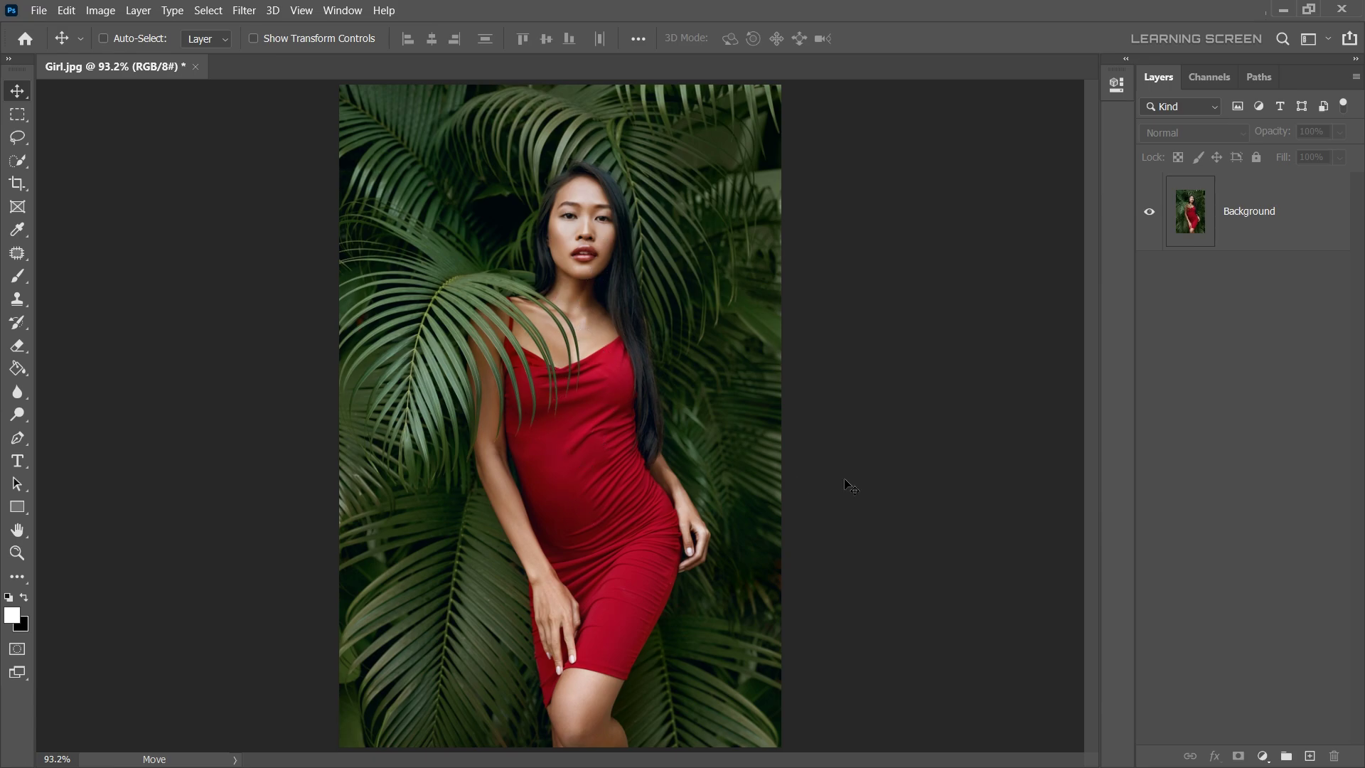
Add a Channel Mixer above the Background using the Black & White Infrared (RGB) preset
click(1263, 232)
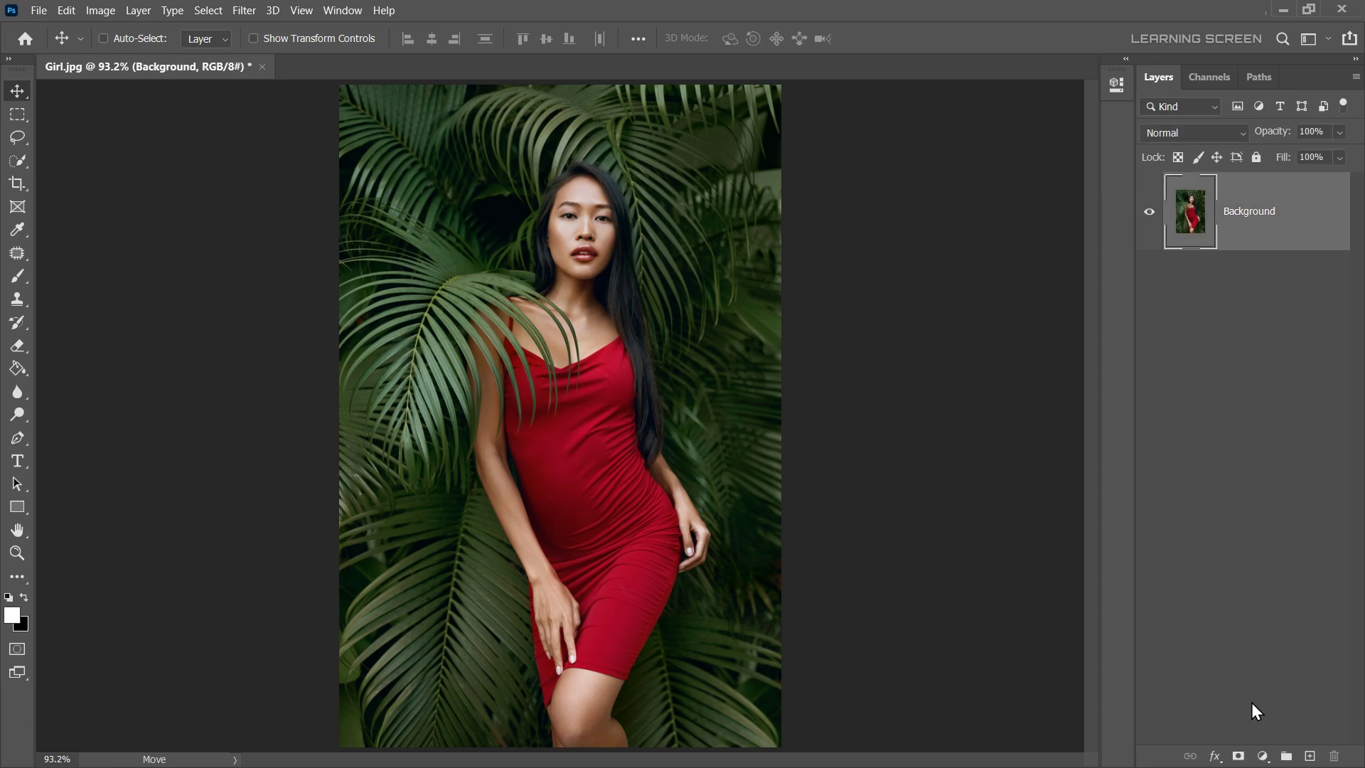
click(1261, 756)
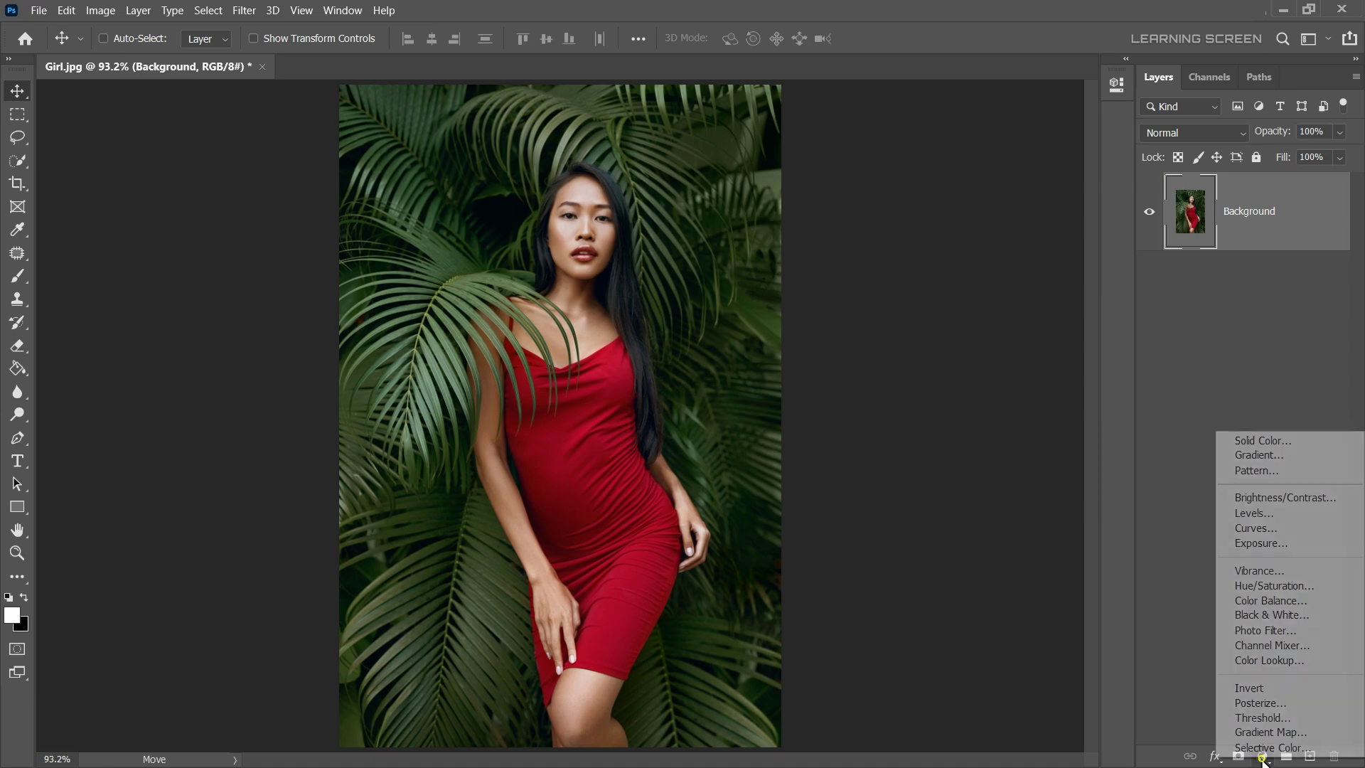
click(1259, 652)
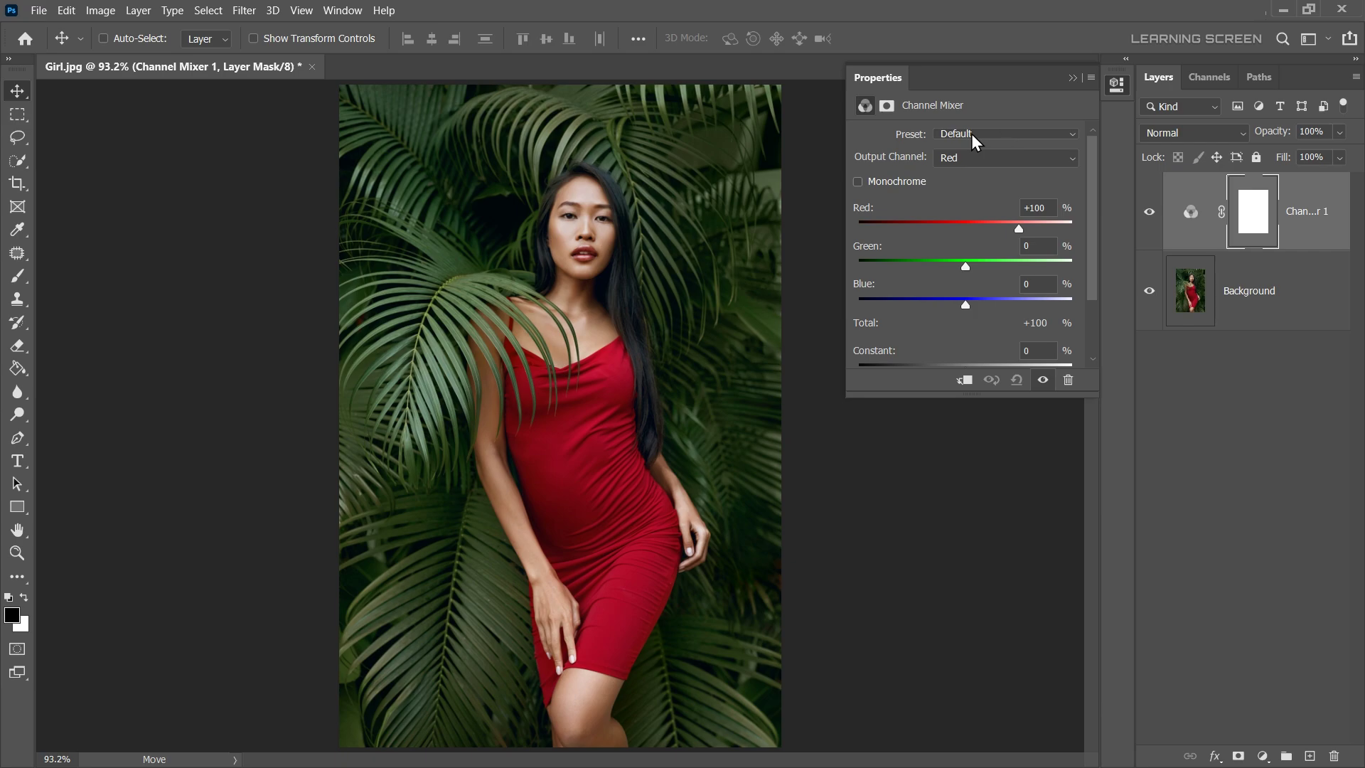
click(992, 135)
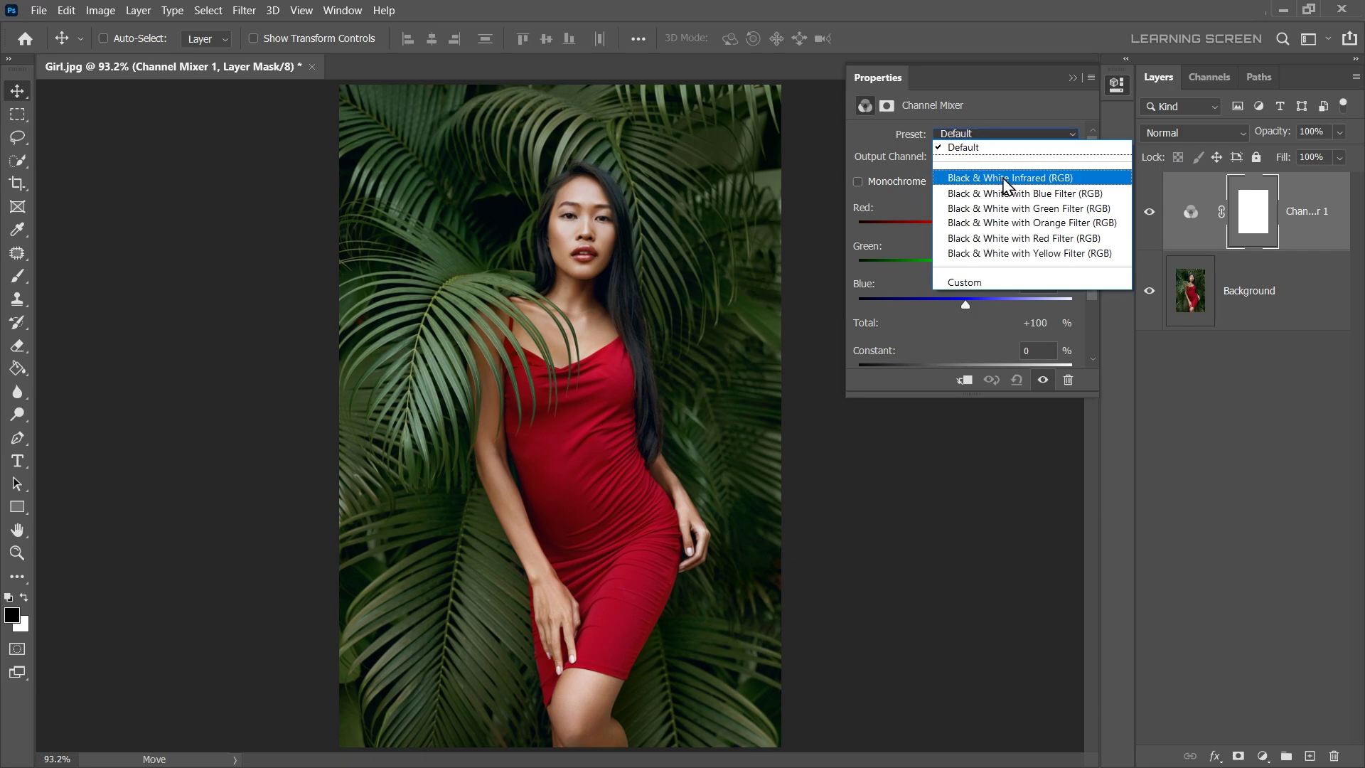
click(1006, 179)
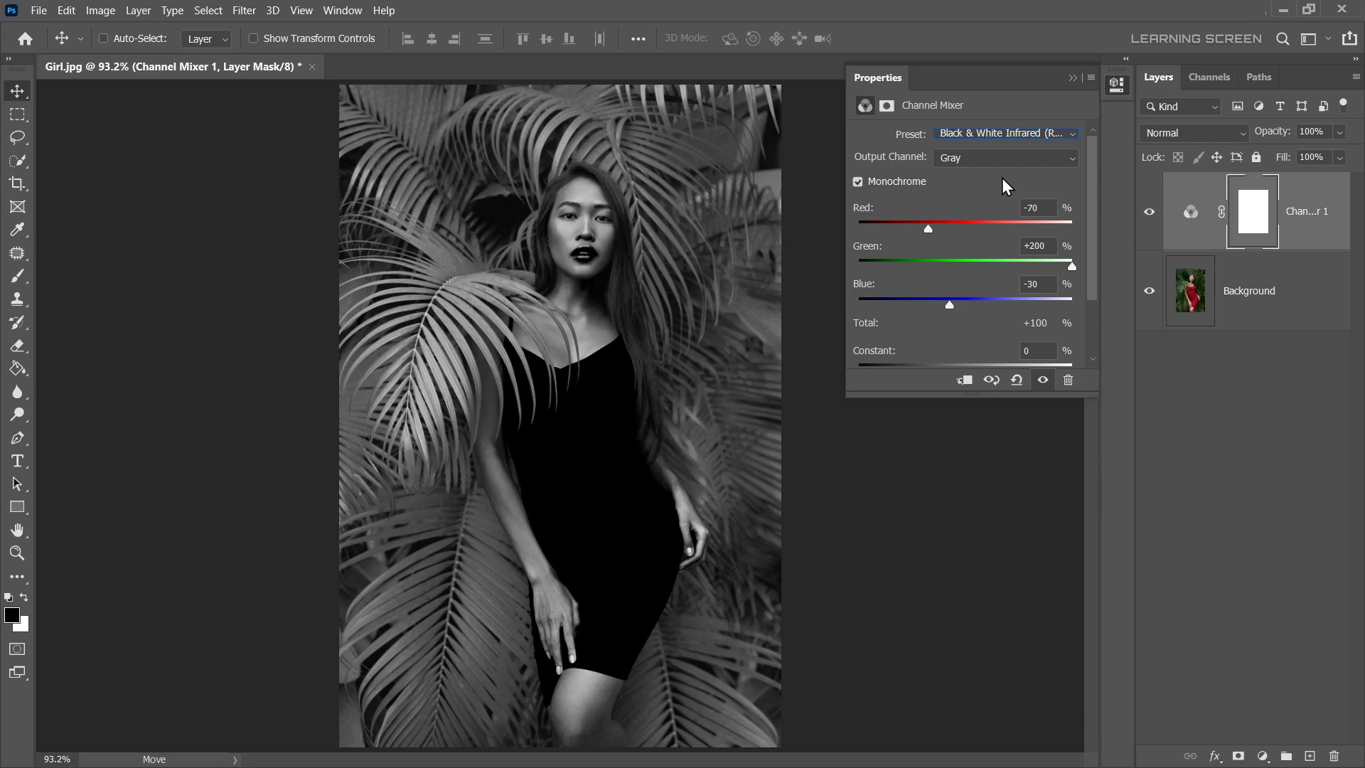
Set the Channel Mixer layer to Lighten blending and toggle it to compare
click(1072, 78)
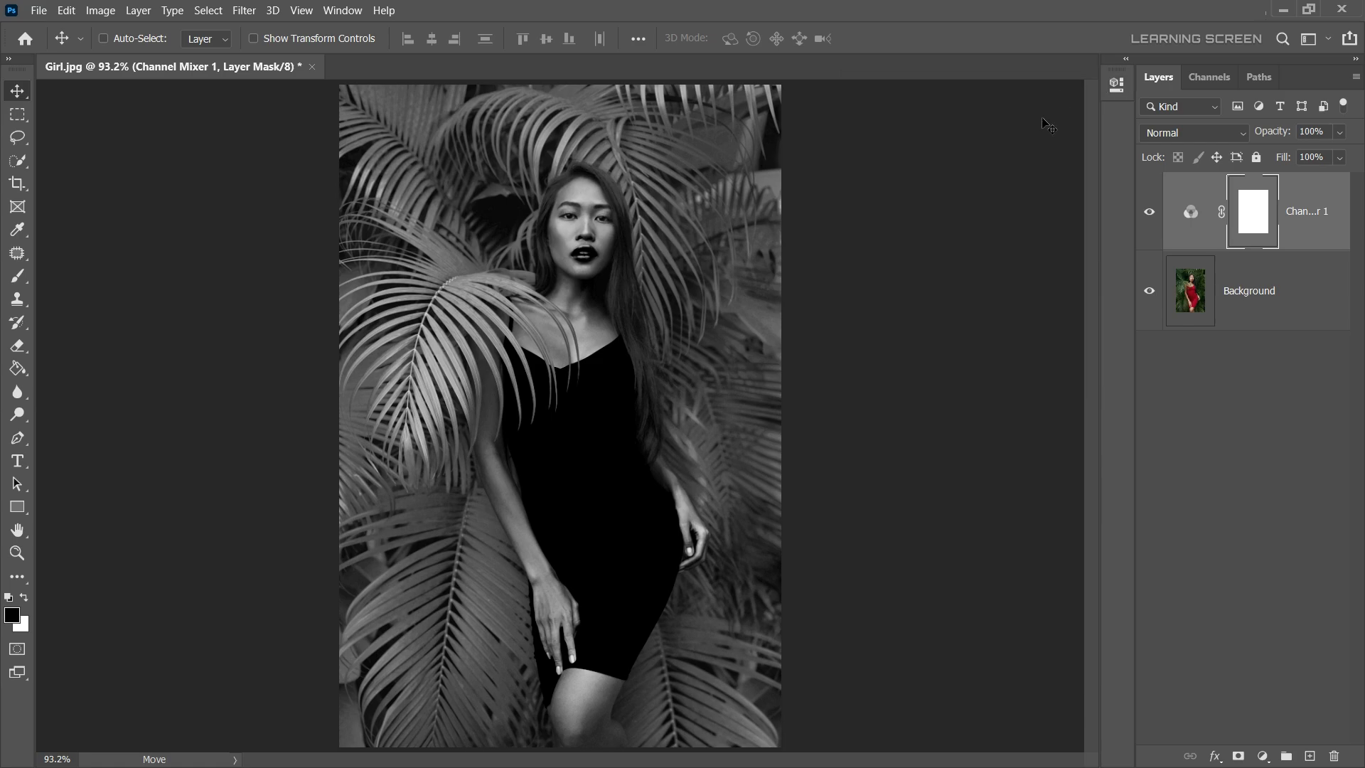
click(1174, 135)
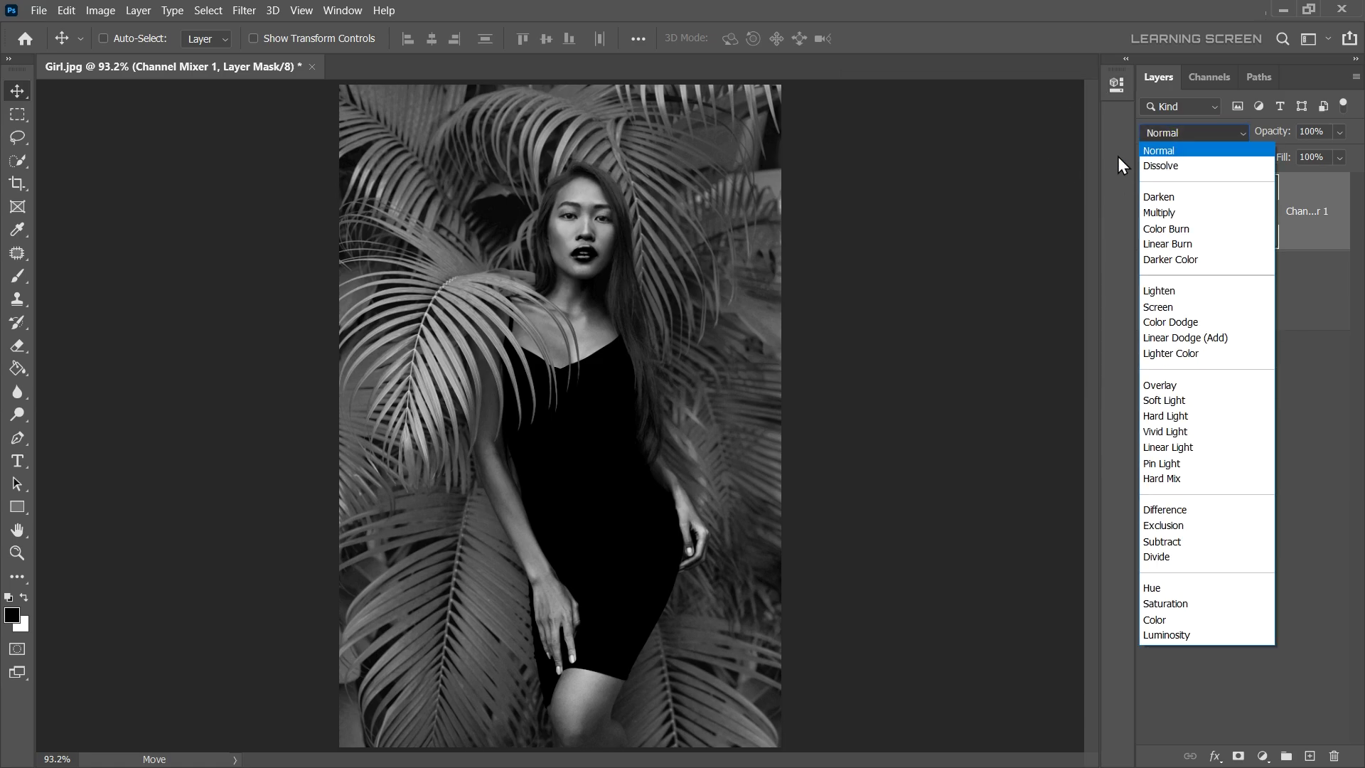
click(1171, 294)
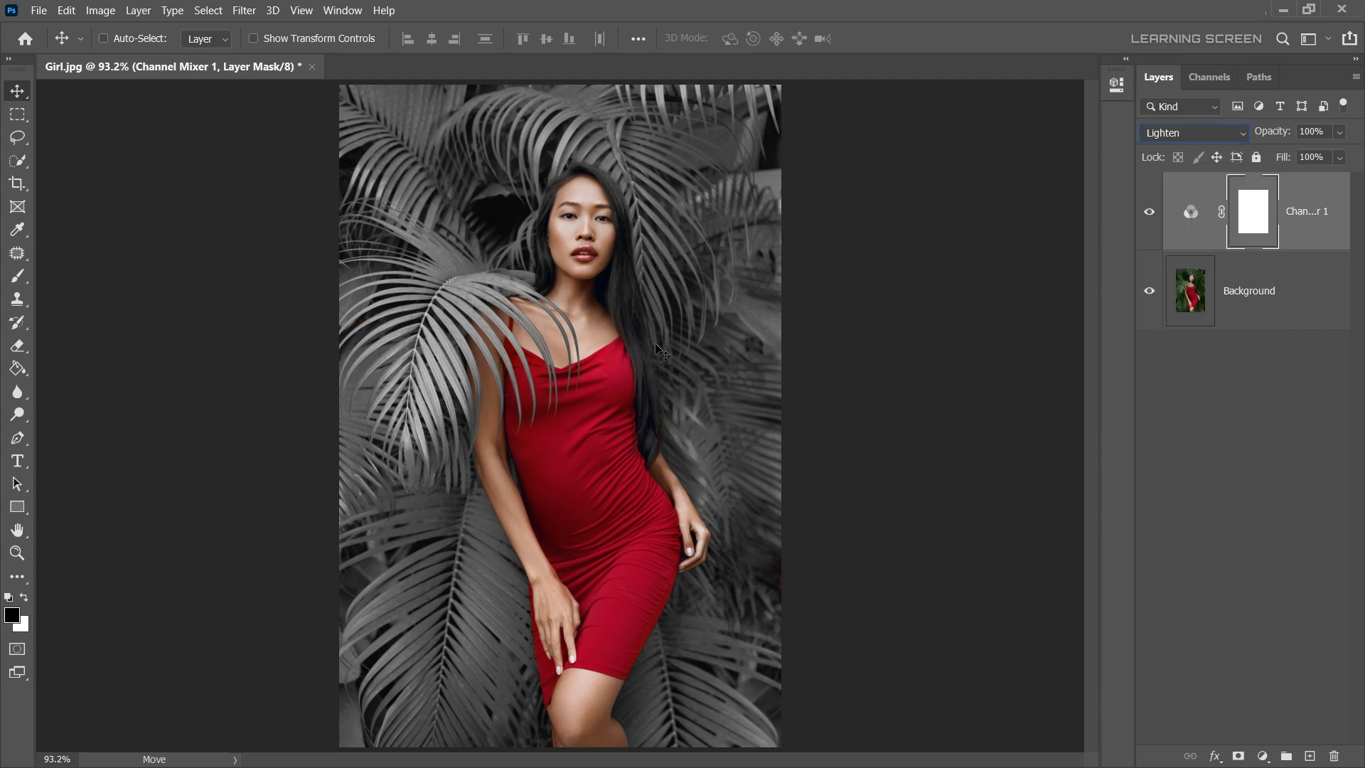
click(1149, 212)
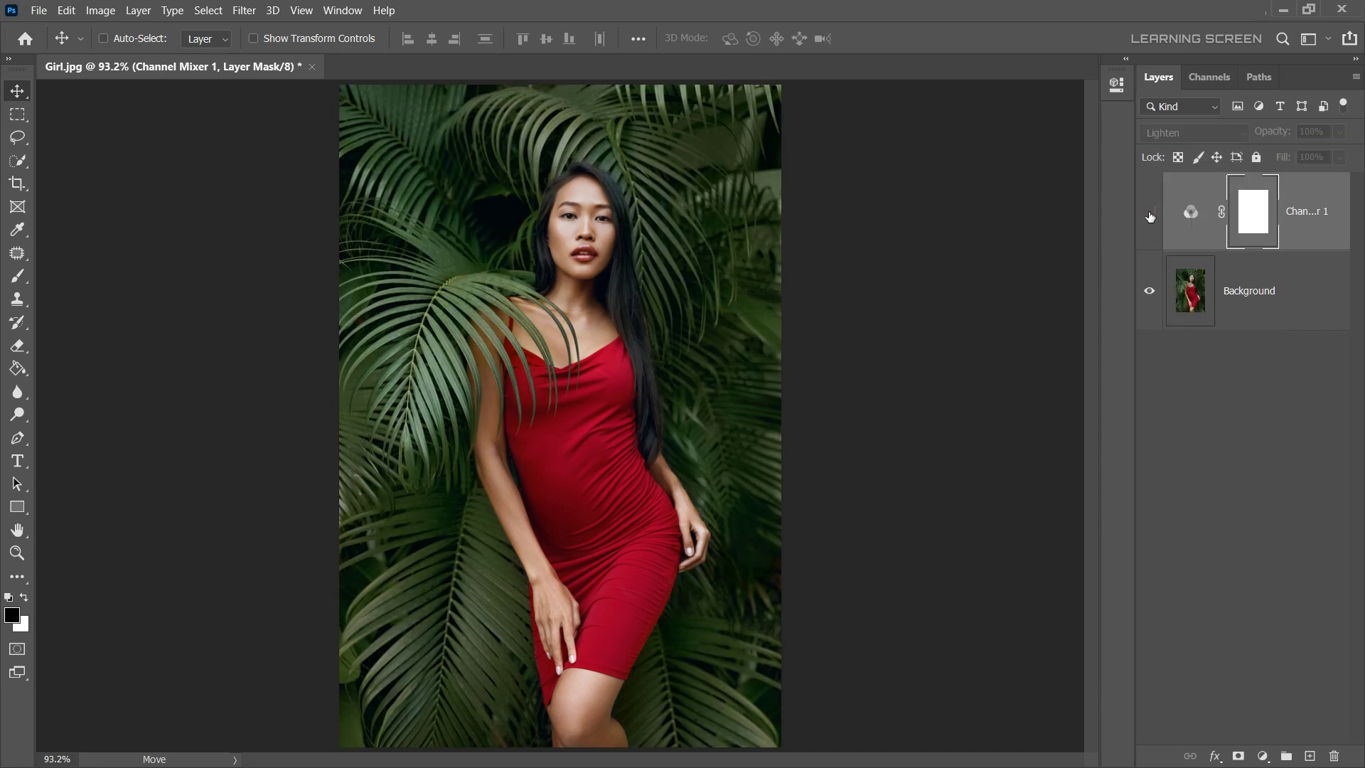
click(1150, 213)
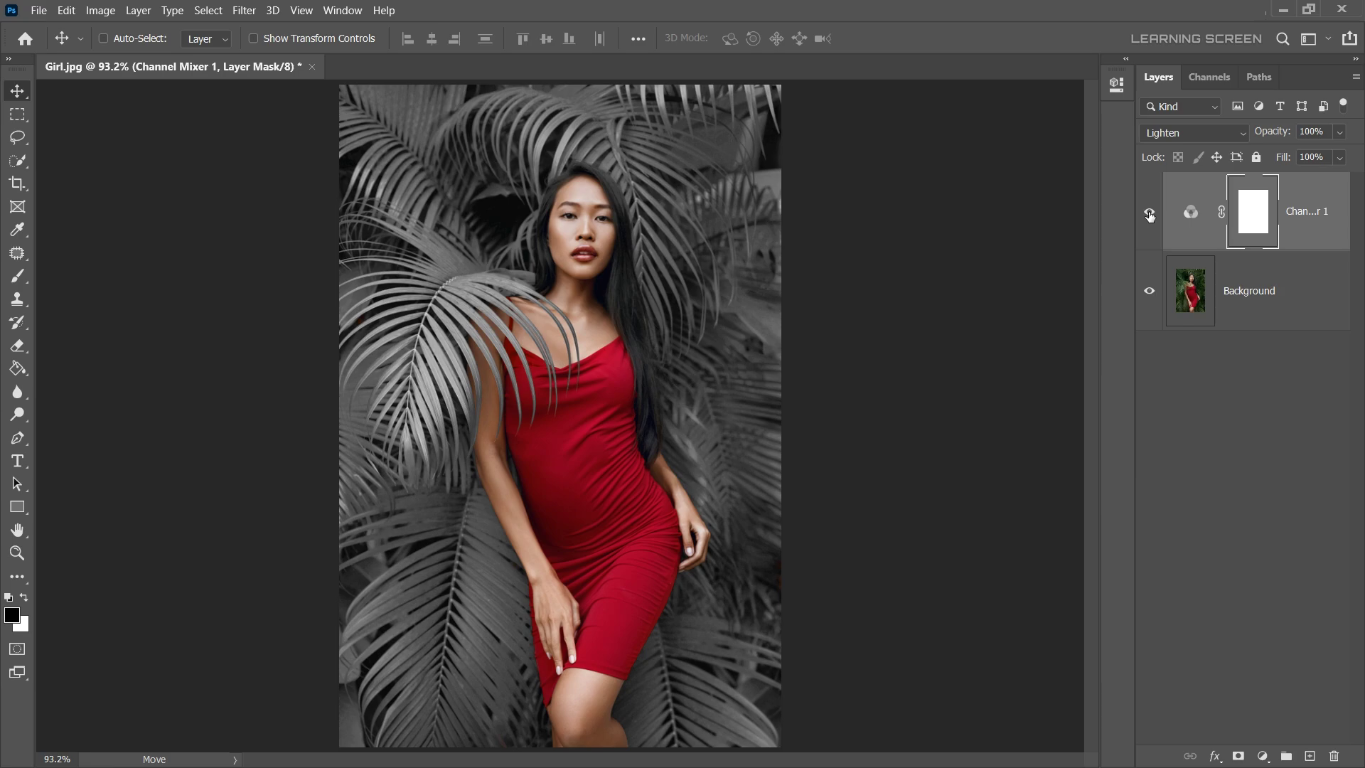